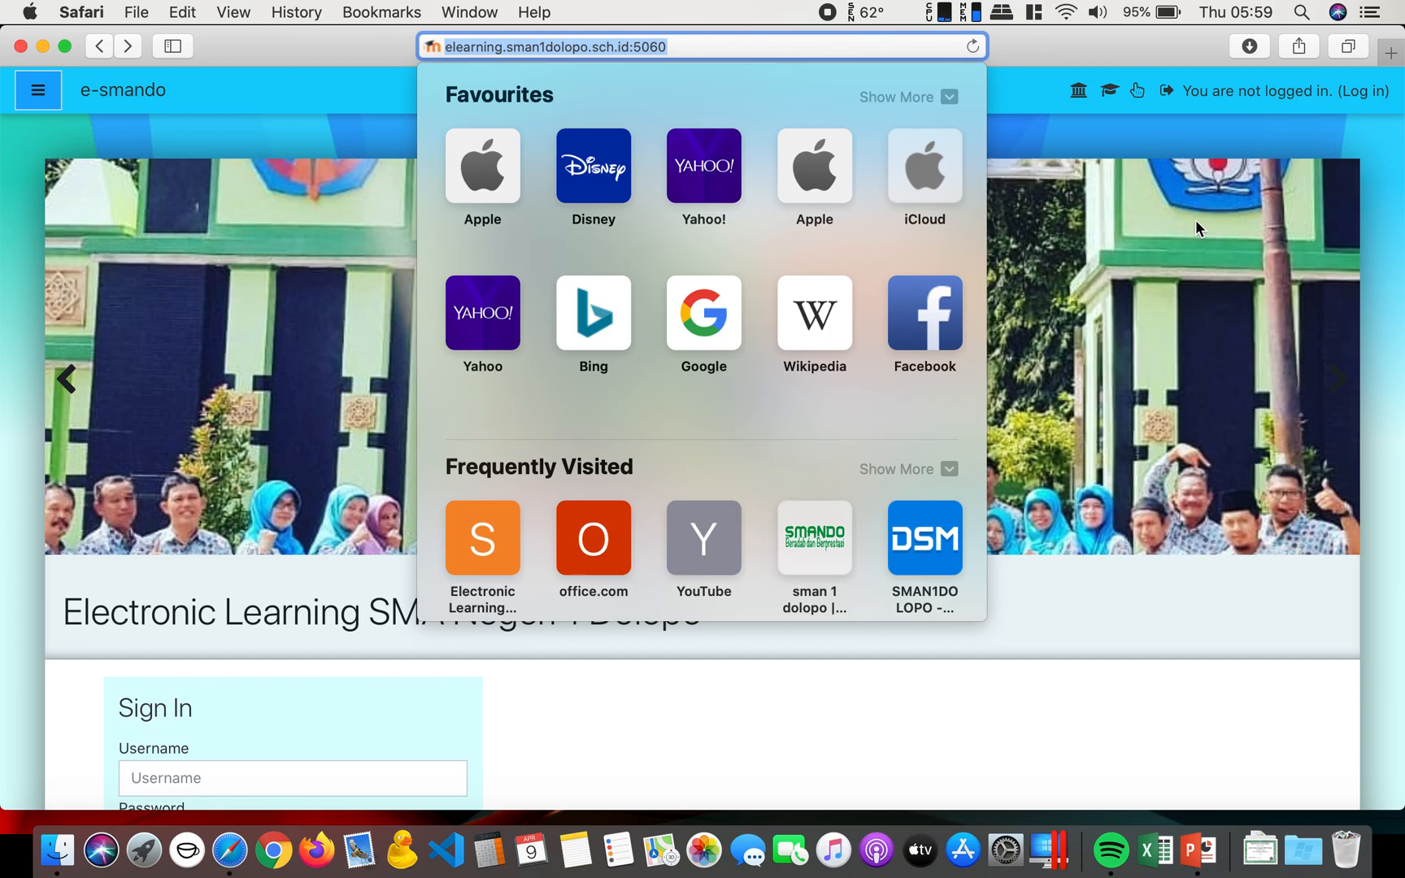
Step: Log in to the e-smando site with the teacher's saved username and account password
{"action": "key", "text": "Escape"}
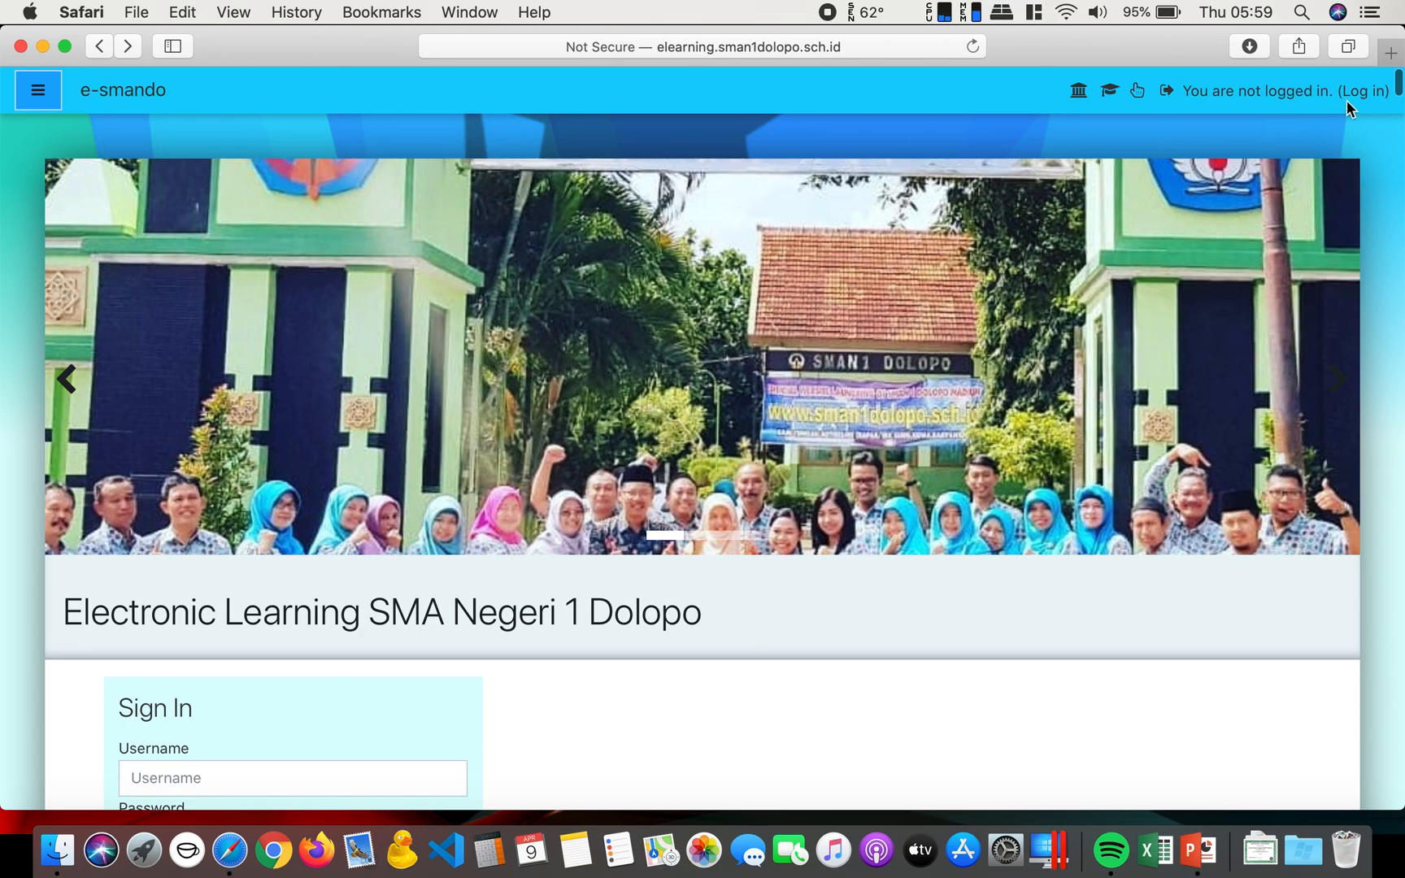
{"action": "left_click", "coordinate": [1366, 92]}
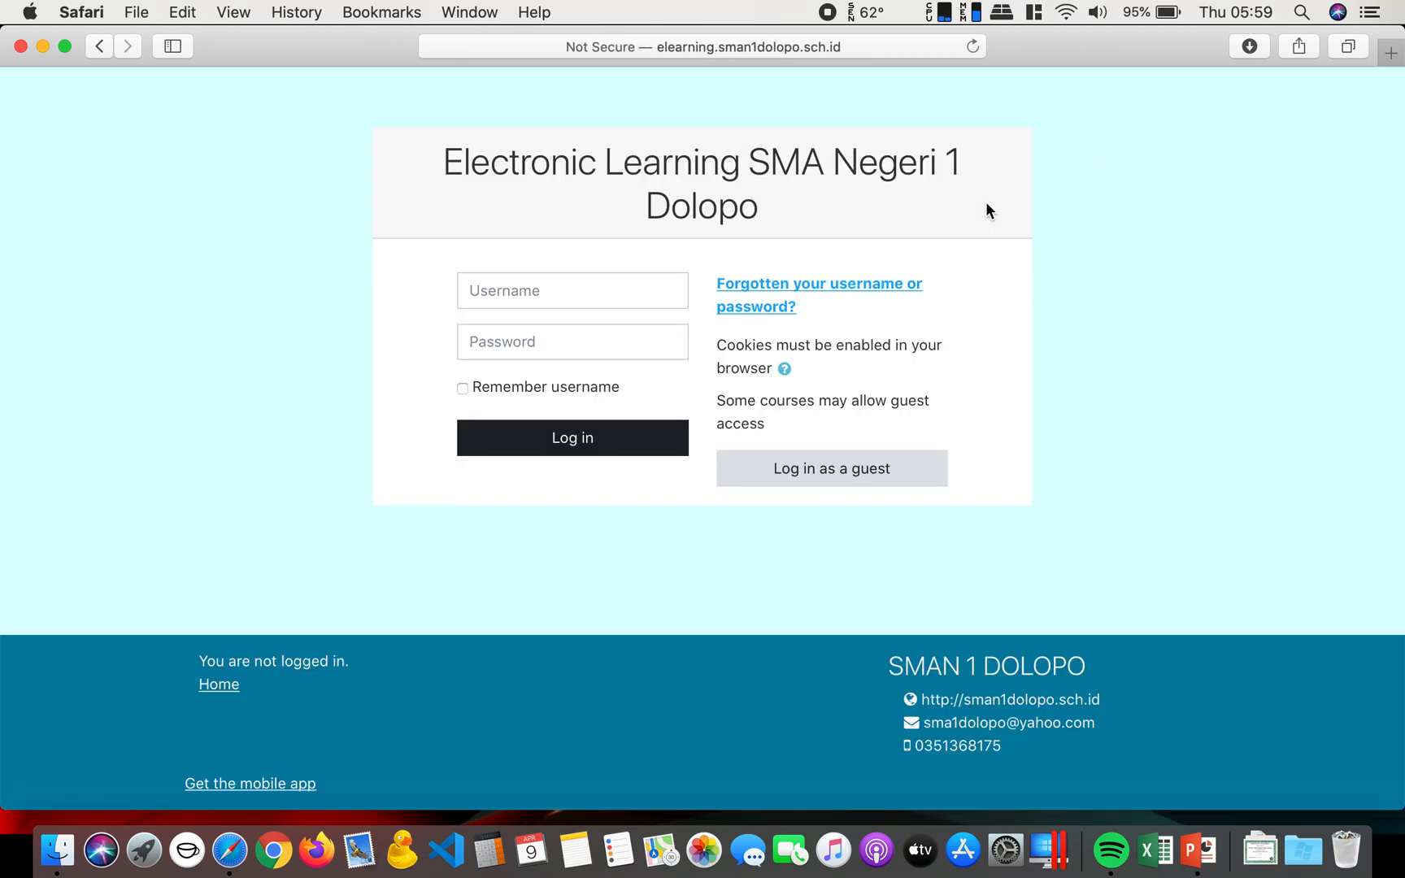
{"action": "left_click", "coordinate": [543, 291]}
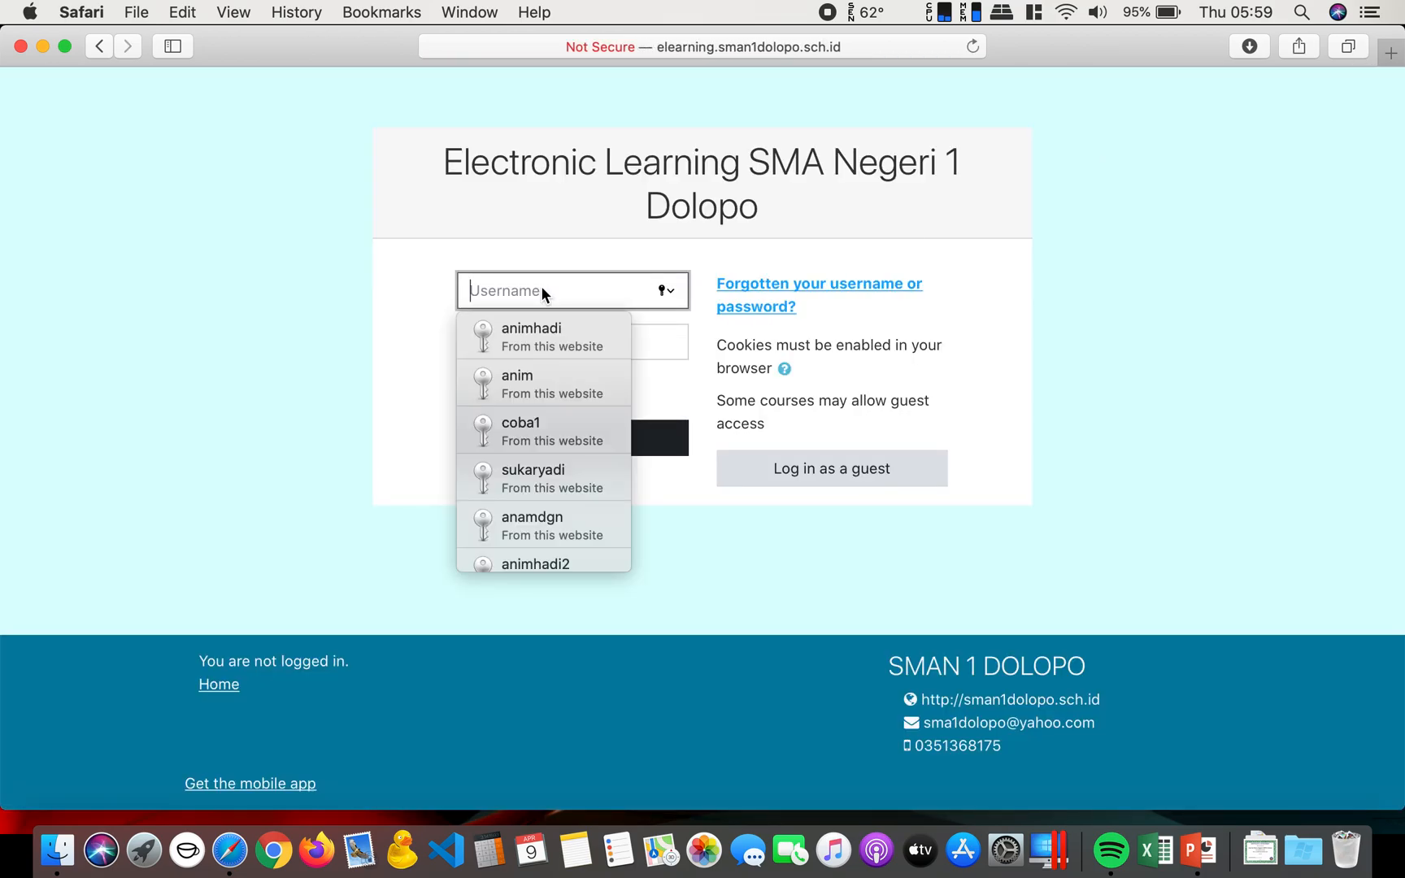
{"action": "scroll", "coordinate": [553, 419], "scroll_direction": "down", "scroll_amount": 2}
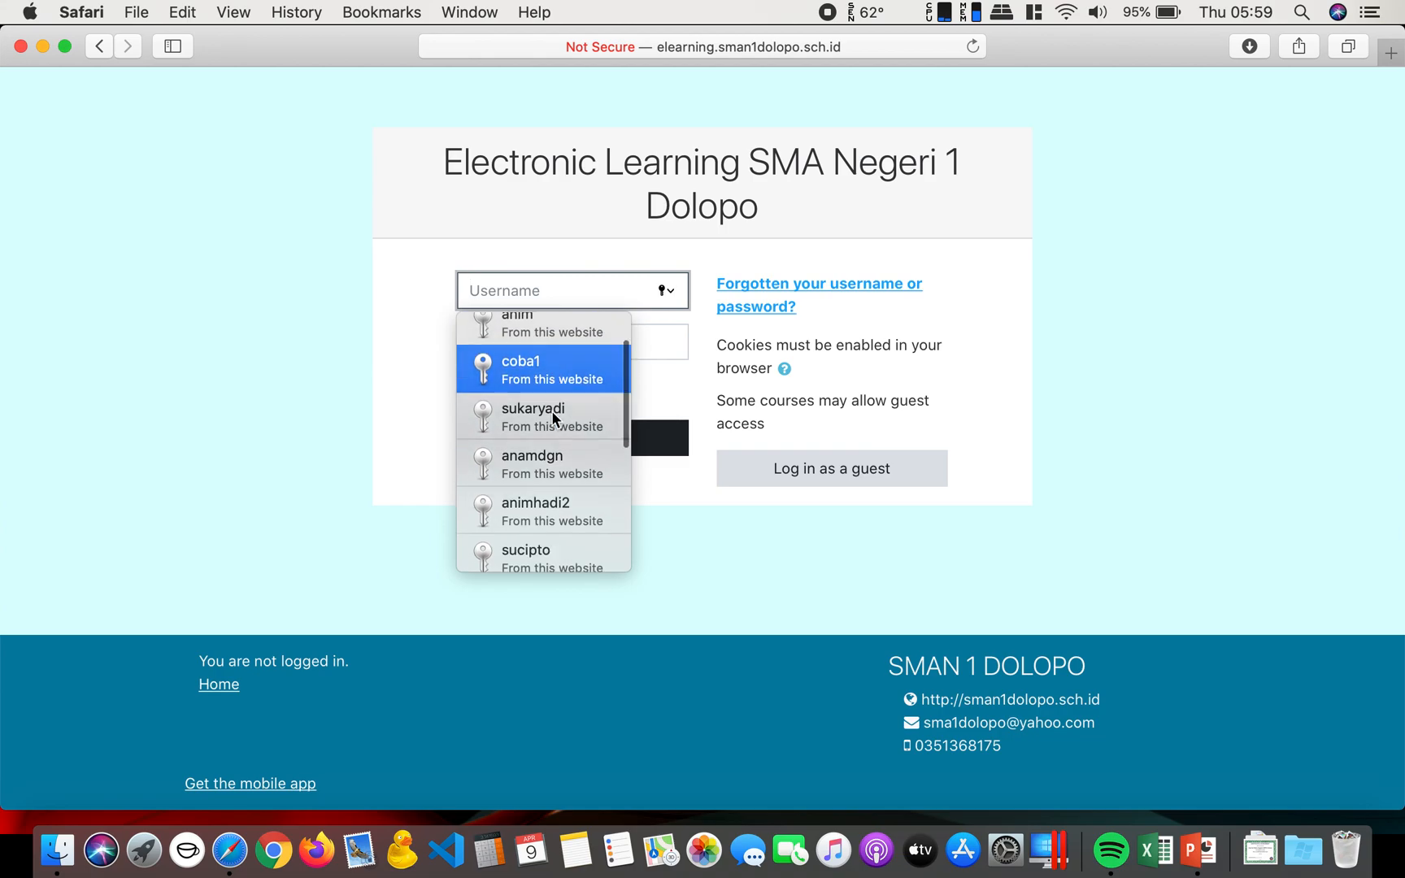
{"action": "left_click", "coordinate": [549, 493]}
{"action": "left_click", "coordinate": [586, 439]}
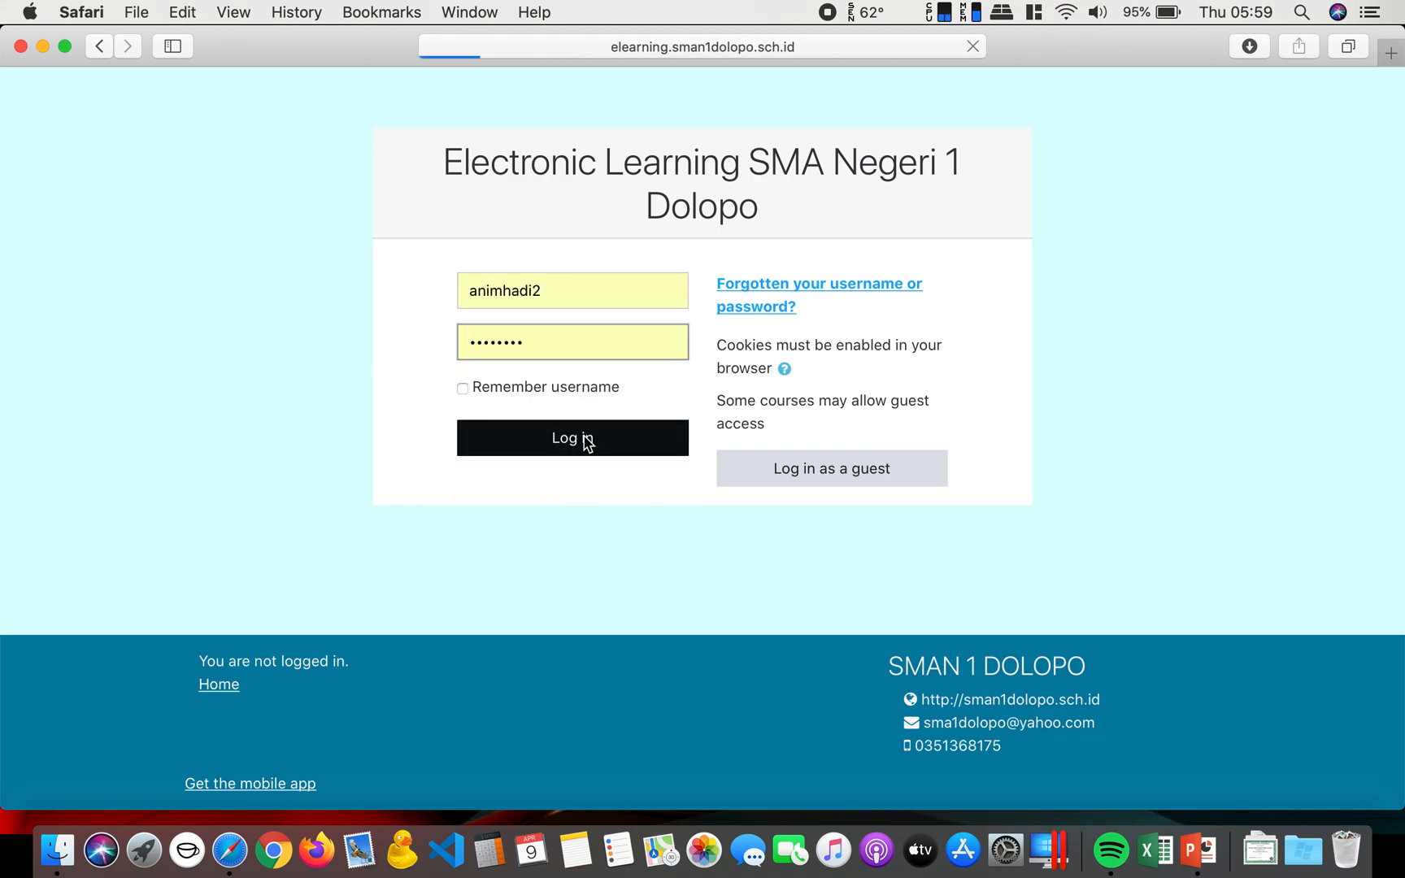
Step: Expand the PENILAIAN HARIAN category under PEMBELAJARAN DAN PENILAIAN in the home page's course categories
{"action": "scroll", "coordinate": [691, 460], "scroll_direction": "down", "scroll_amount": 5}
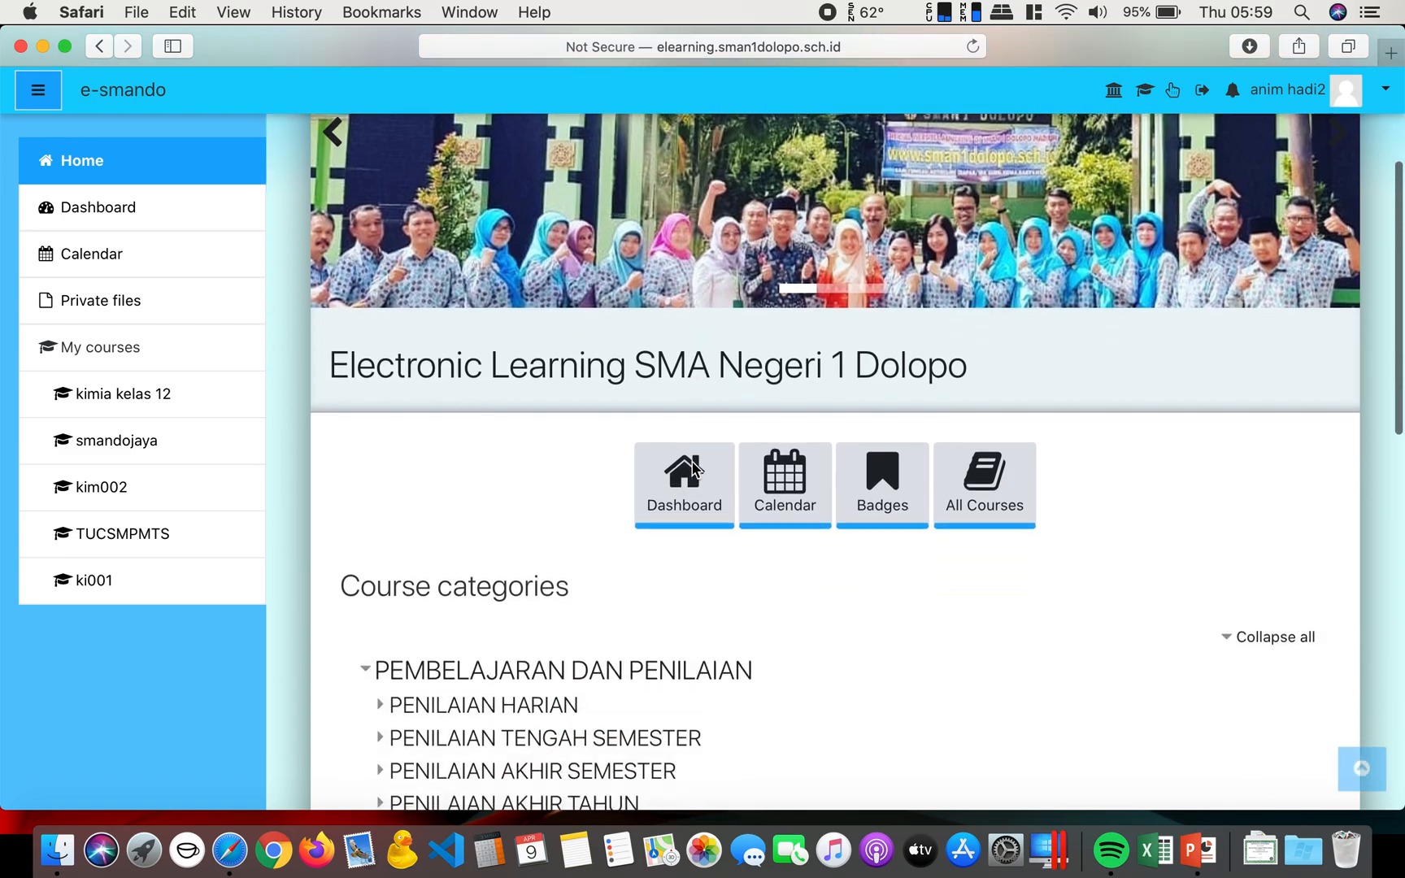
{"action": "scroll", "coordinate": [692, 460], "scroll_direction": "down", "scroll_amount": 2}
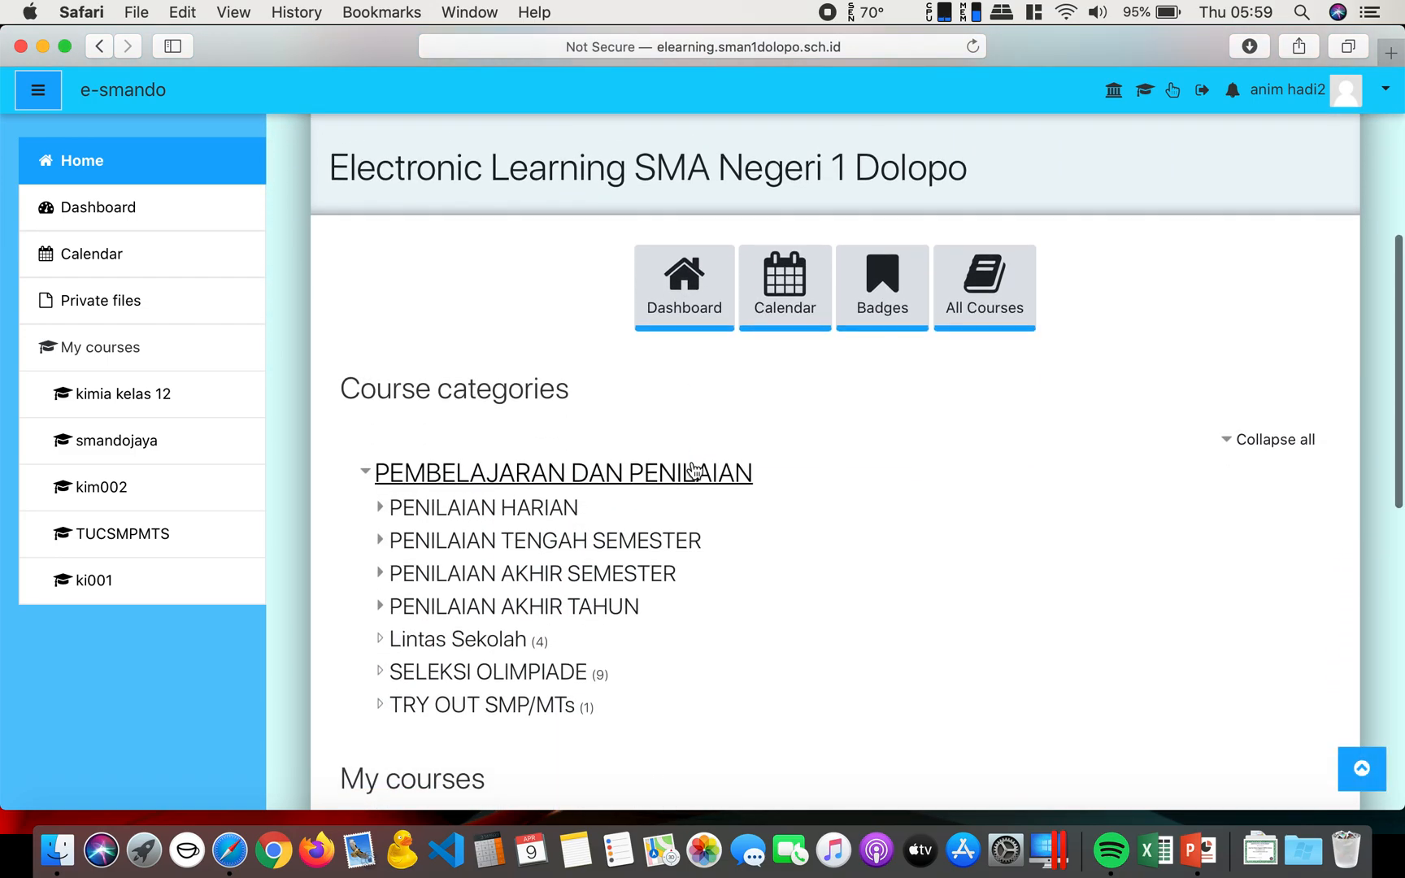
{"action": "scroll", "coordinate": [693, 470], "scroll_direction": "down", "scroll_amount": 2}
{"action": "scroll", "coordinate": [694, 470], "scroll_direction": "up", "scroll_amount": 3}
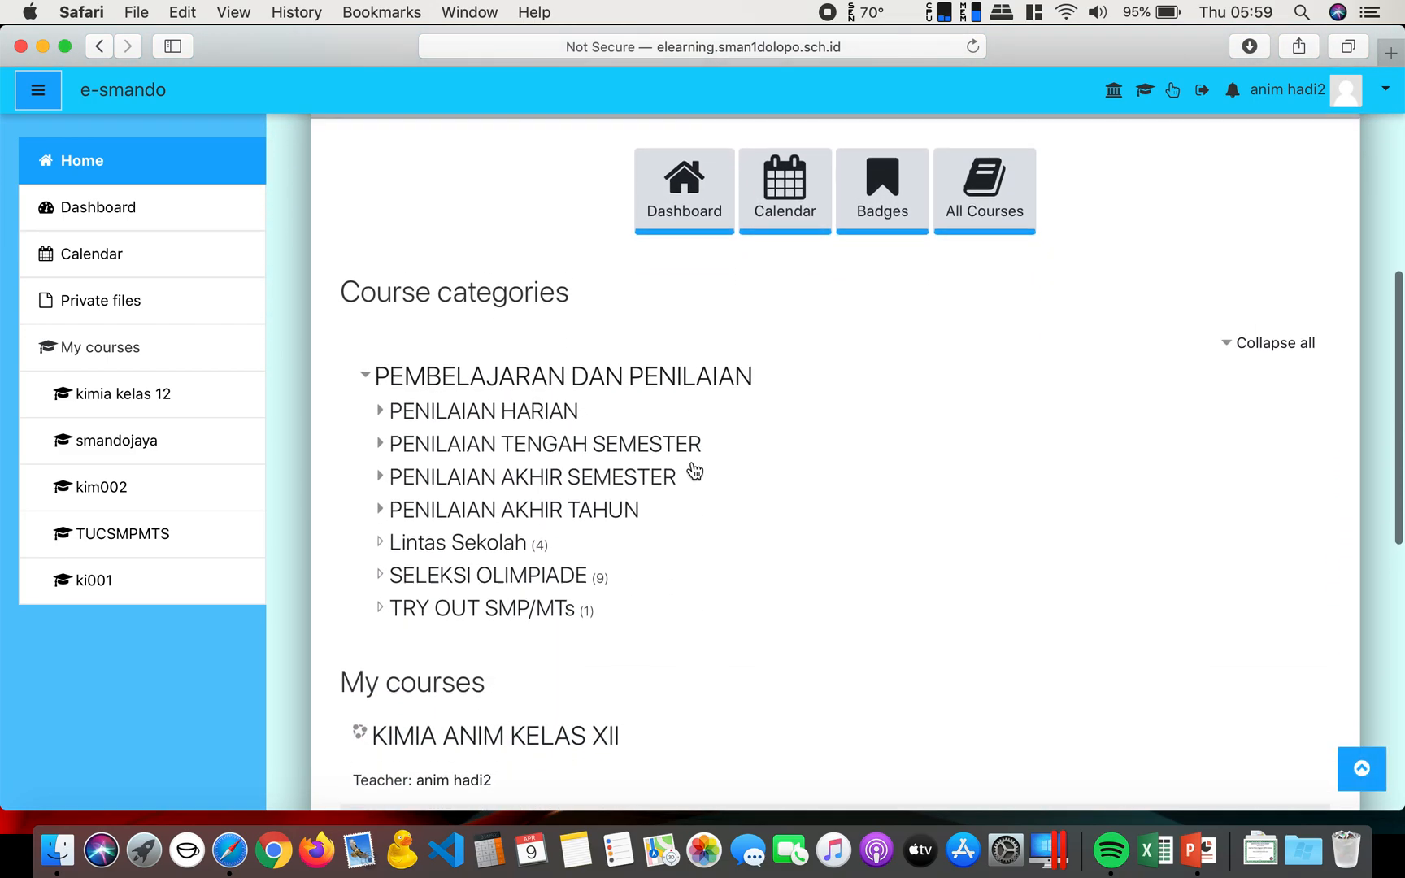
{"action": "scroll", "coordinate": [693, 470], "scroll_direction": "up", "scroll_amount": 1}
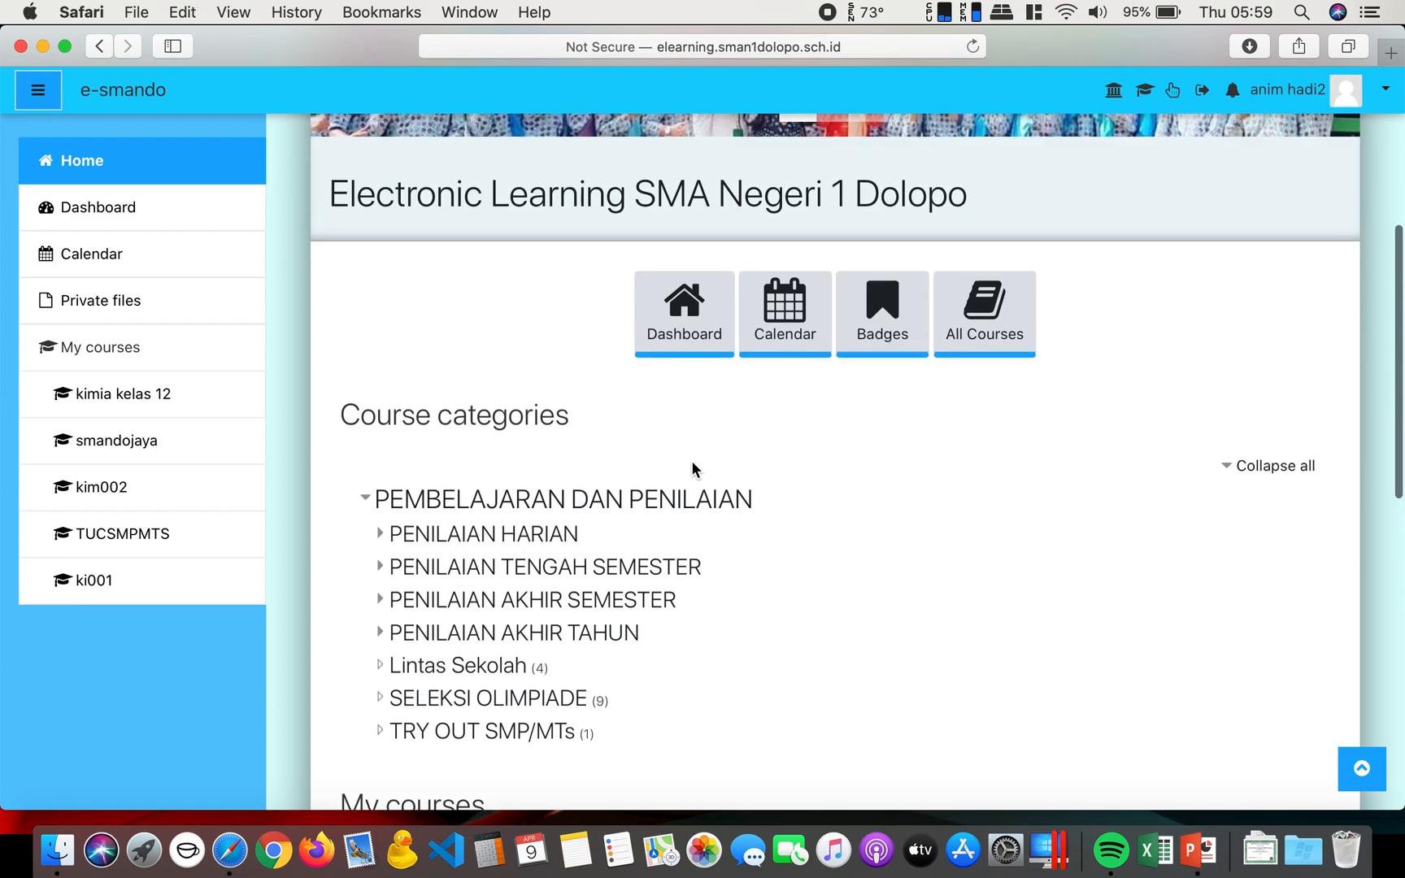
{"action": "left_click", "coordinate": [382, 533]}
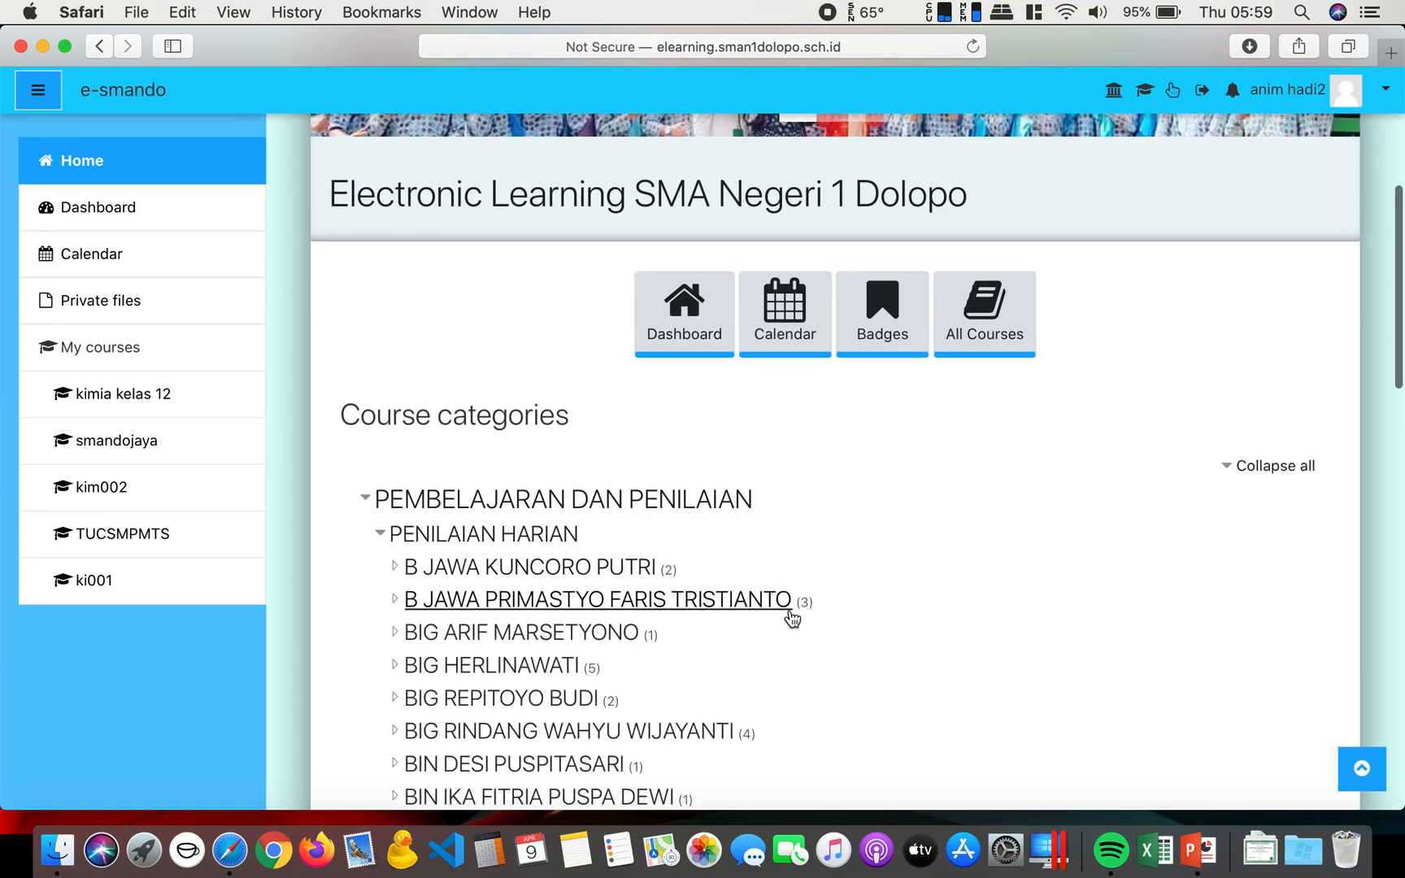
Step: Show the full PENILAIAN HARIAN category list and open the logged-in teacher's KIM category from page 3
{"action": "scroll", "coordinate": [790, 618], "scroll_direction": "down", "scroll_amount": 2}
{"action": "scroll", "coordinate": [790, 618], "scroll_direction": "down", "scroll_amount": 12}
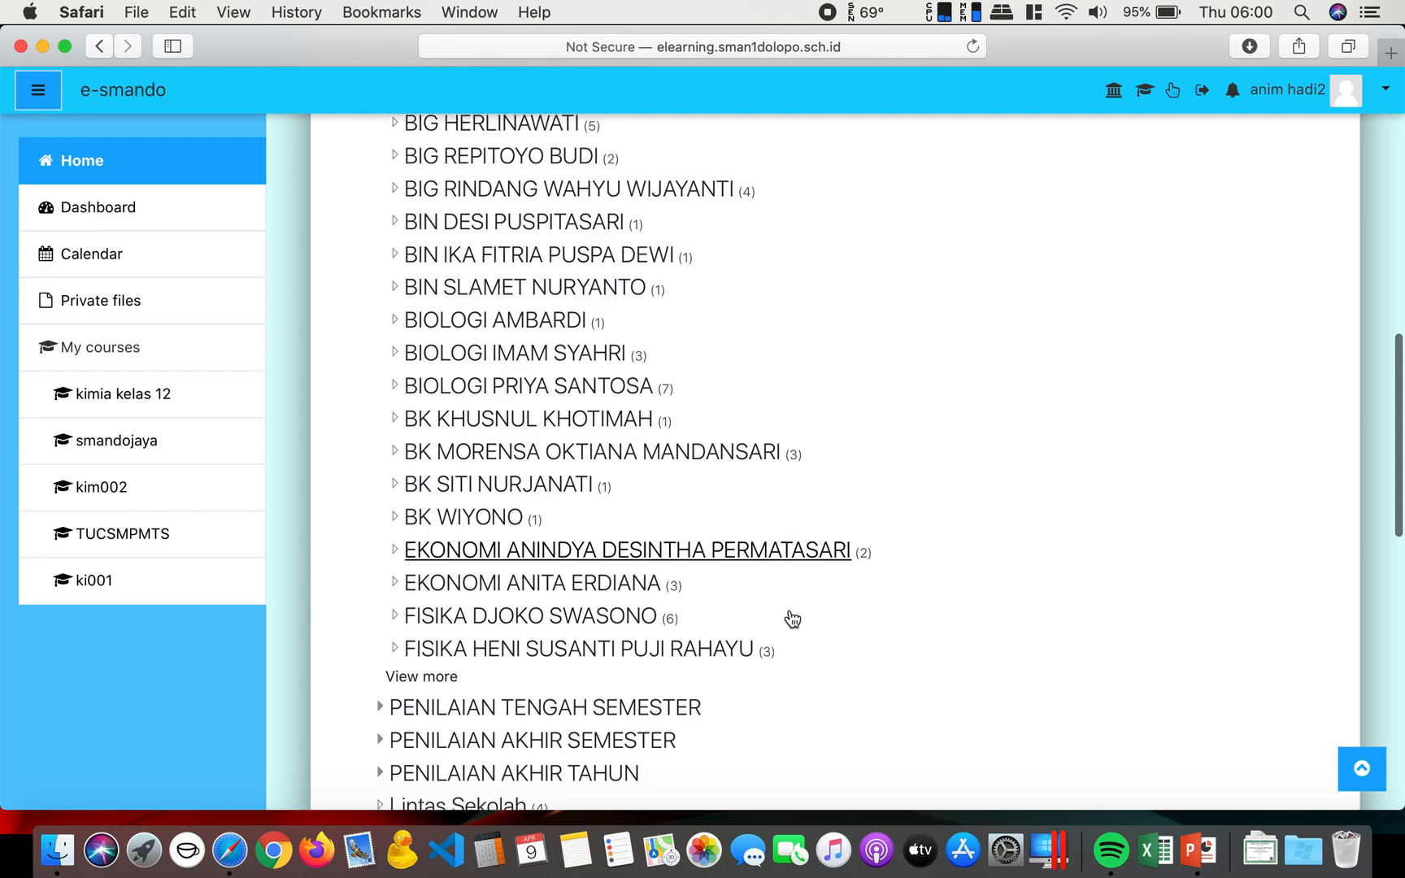
{"action": "left_click", "coordinate": [437, 598]}
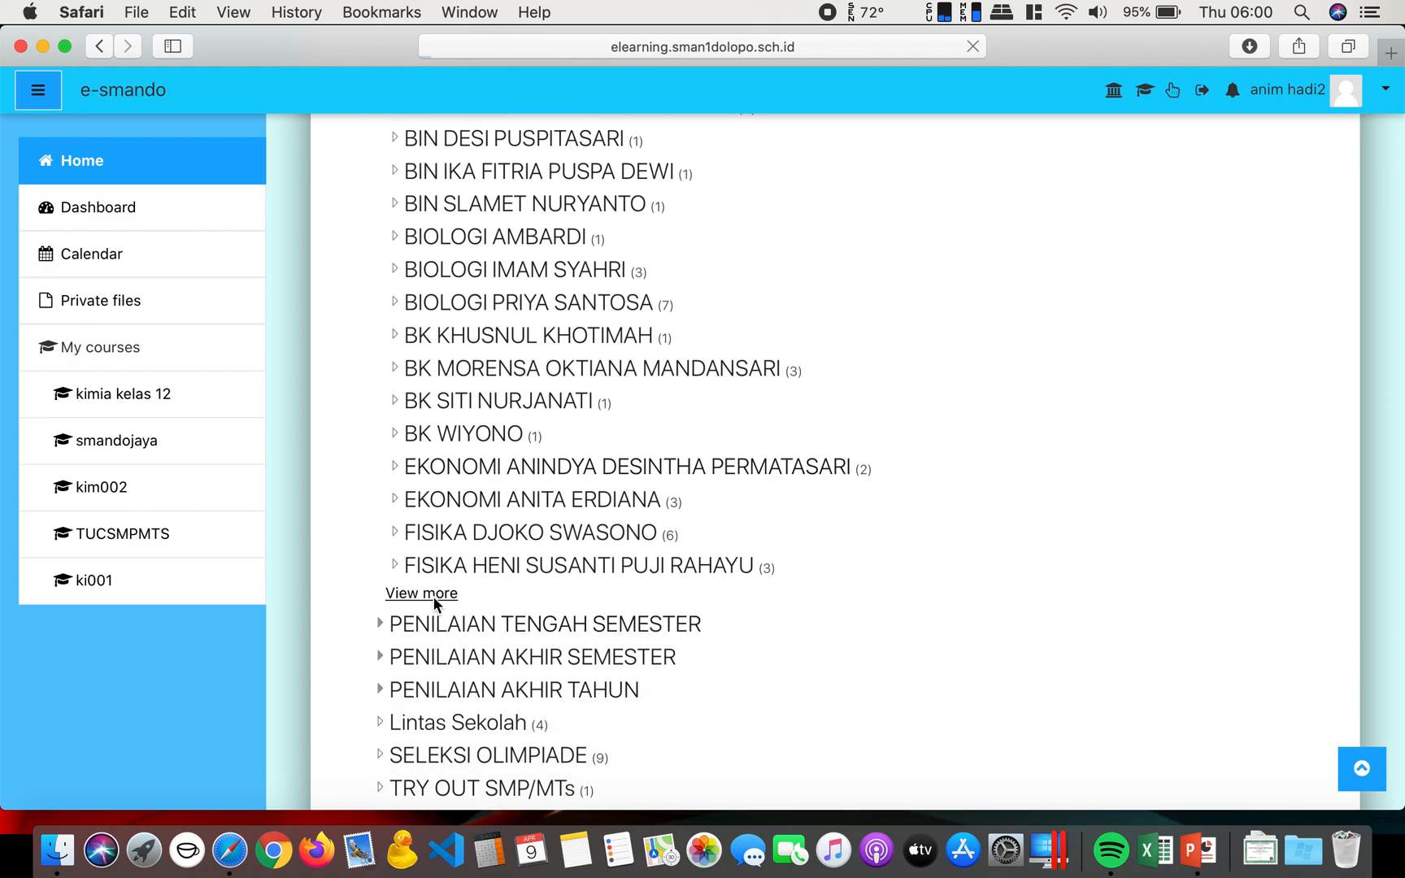
{"action": "scroll", "coordinate": [784, 640], "scroll_direction": "down", "scroll_amount": 2}
{"action": "left_click", "coordinate": [868, 385]}
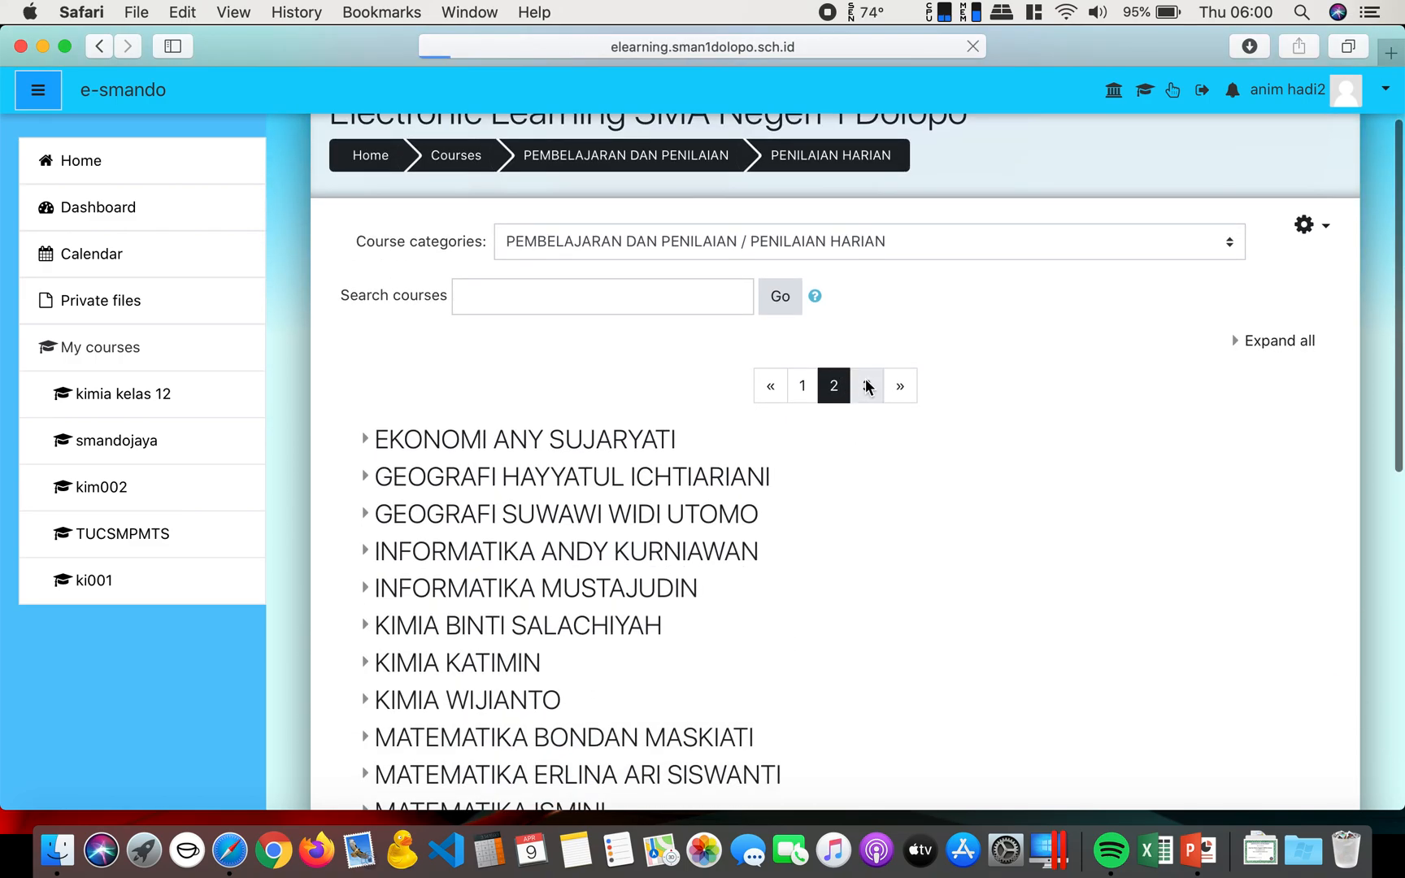
{"action": "scroll", "coordinate": [811, 584], "scroll_direction": "down", "scroll_amount": 6}
{"action": "left_click", "coordinate": [494, 569]}
Step: Review the courses in the teacher's category and open the KIMIA course for KELAS XII
{"action": "scroll", "coordinate": [768, 570], "scroll_direction": "down", "scroll_amount": 5}
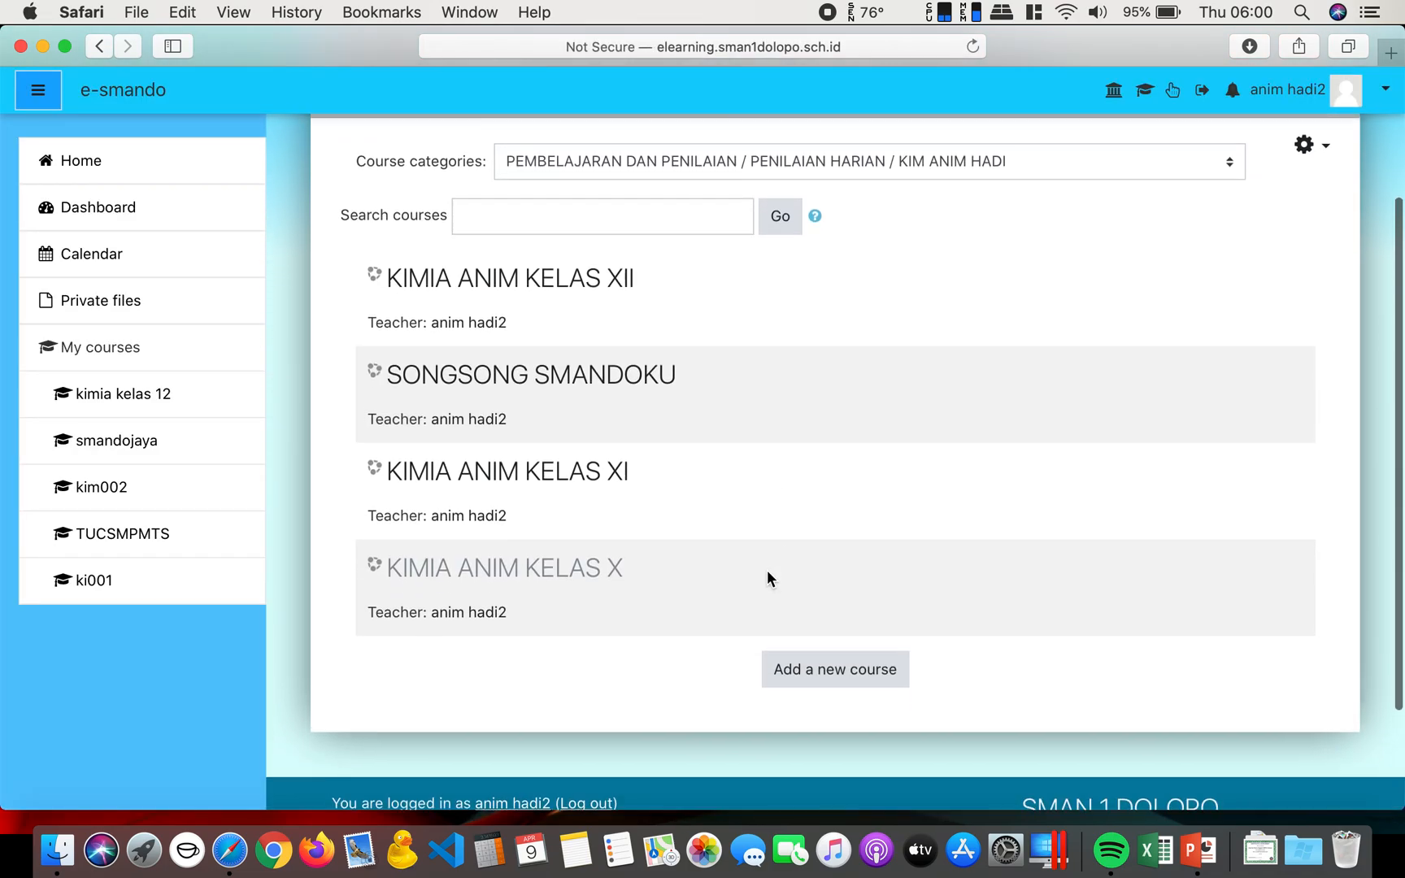
{"action": "scroll", "coordinate": [768, 572], "scroll_direction": "up", "scroll_amount": 4}
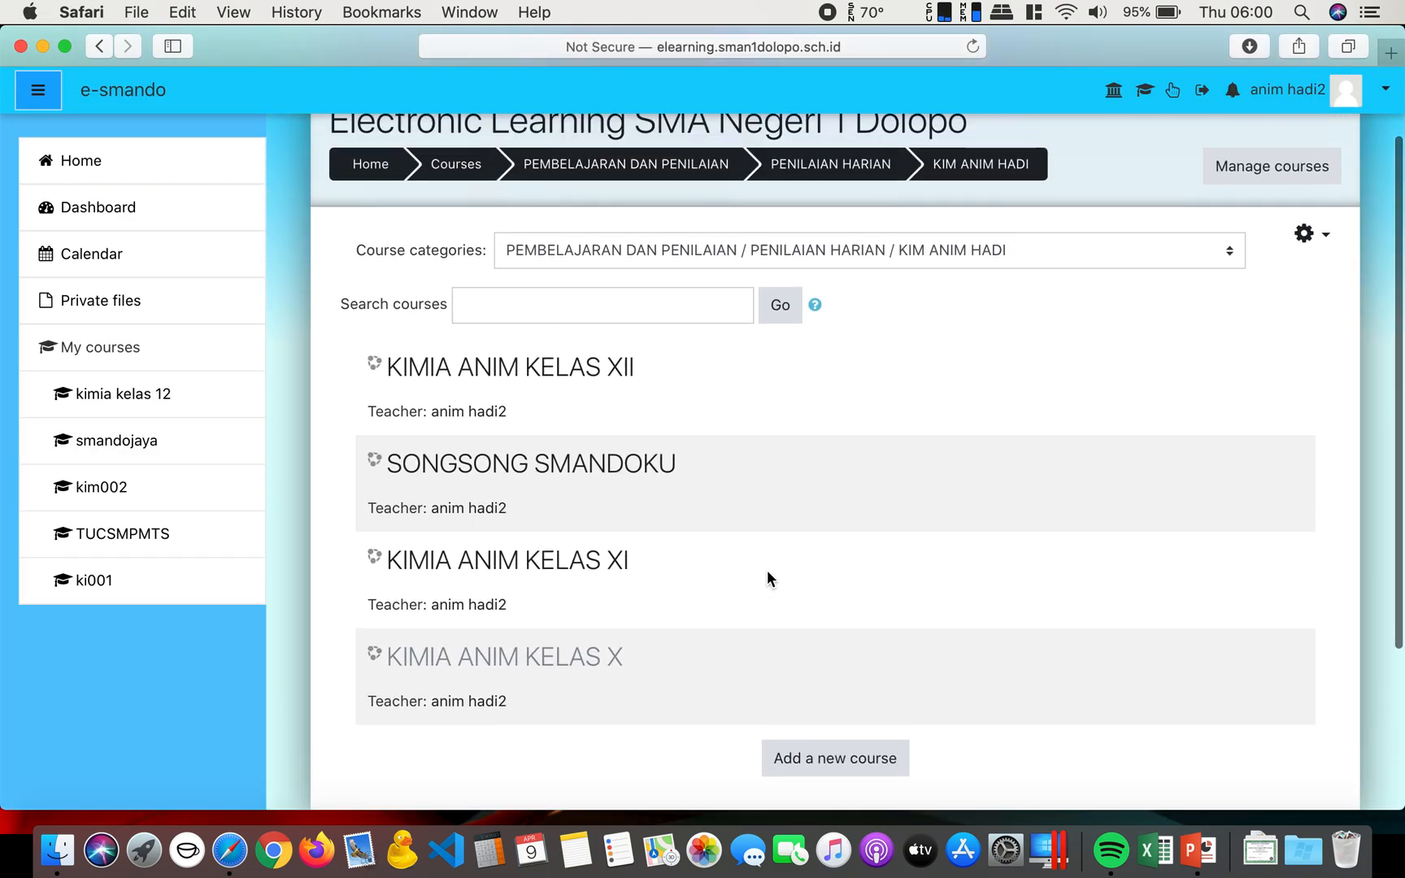
{"action": "scroll", "coordinate": [767, 577], "scroll_direction": "up", "scroll_amount": 2}
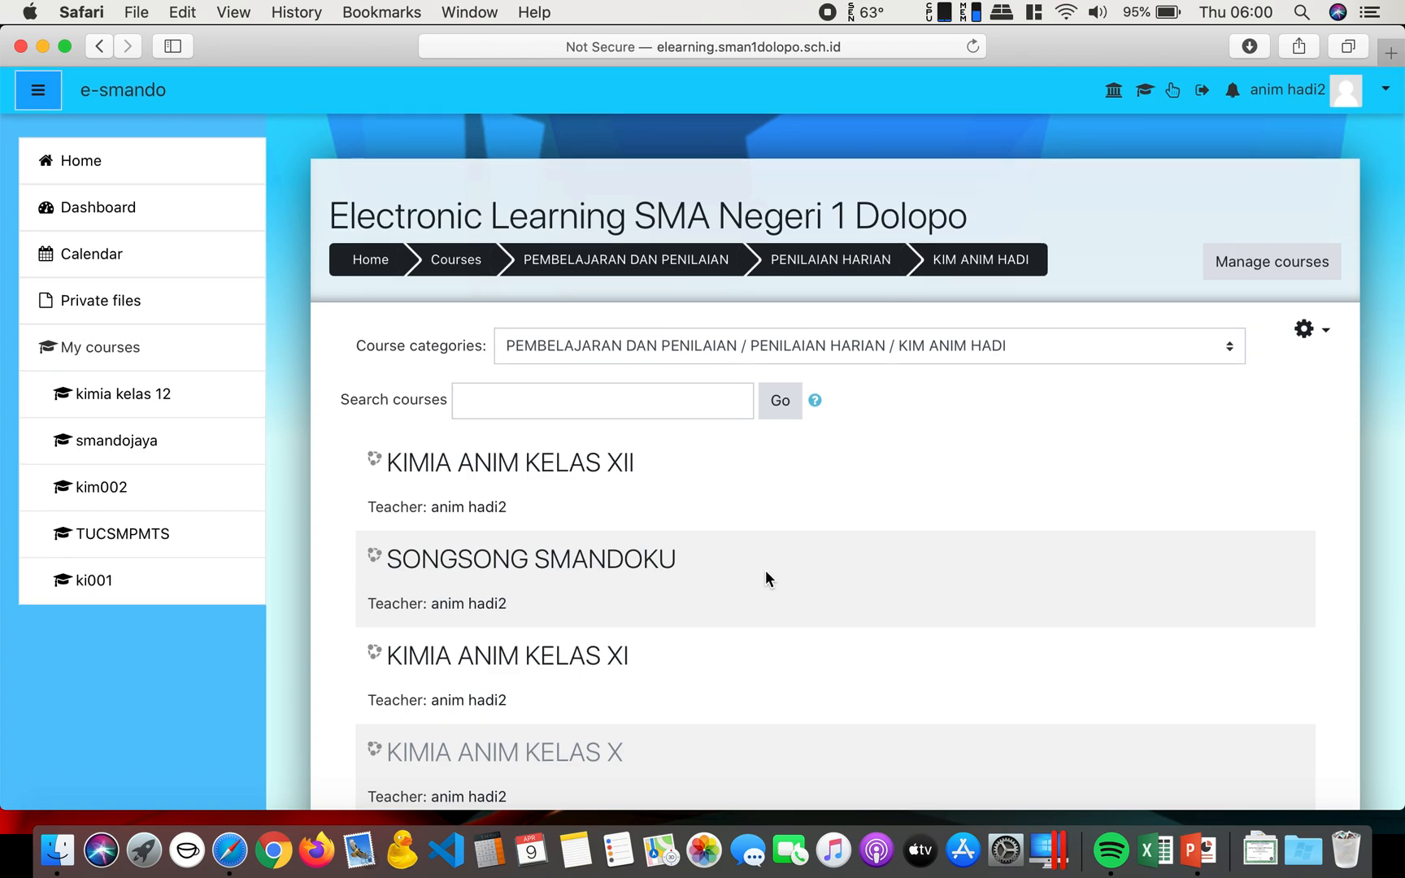
{"action": "left_click", "coordinate": [580, 467]}
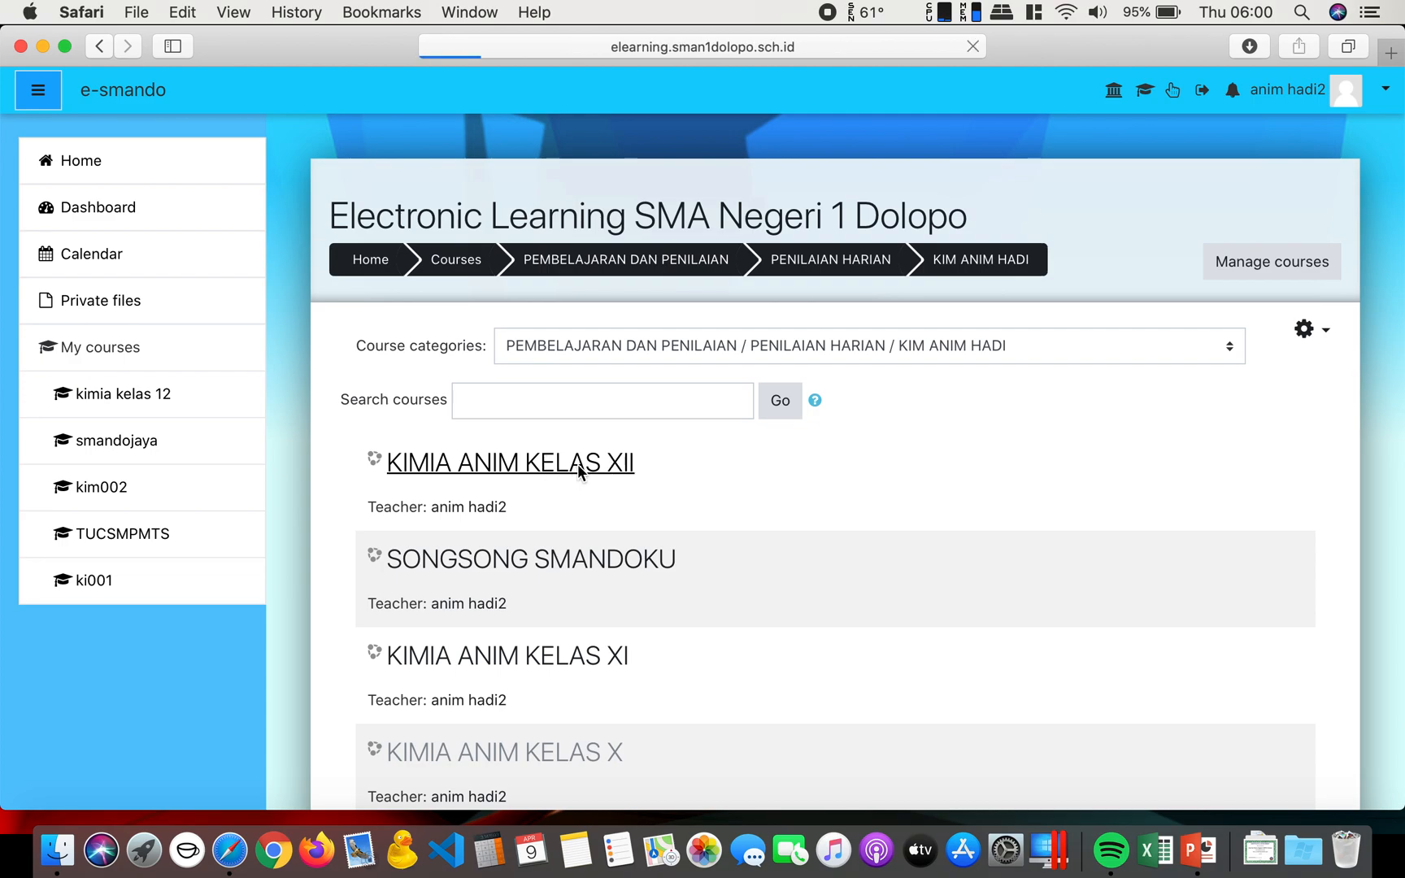
Step: Look over the course topics and turn on editing for the course
{"action": "scroll", "coordinate": [889, 628], "scroll_direction": "down", "scroll_amount": 3}
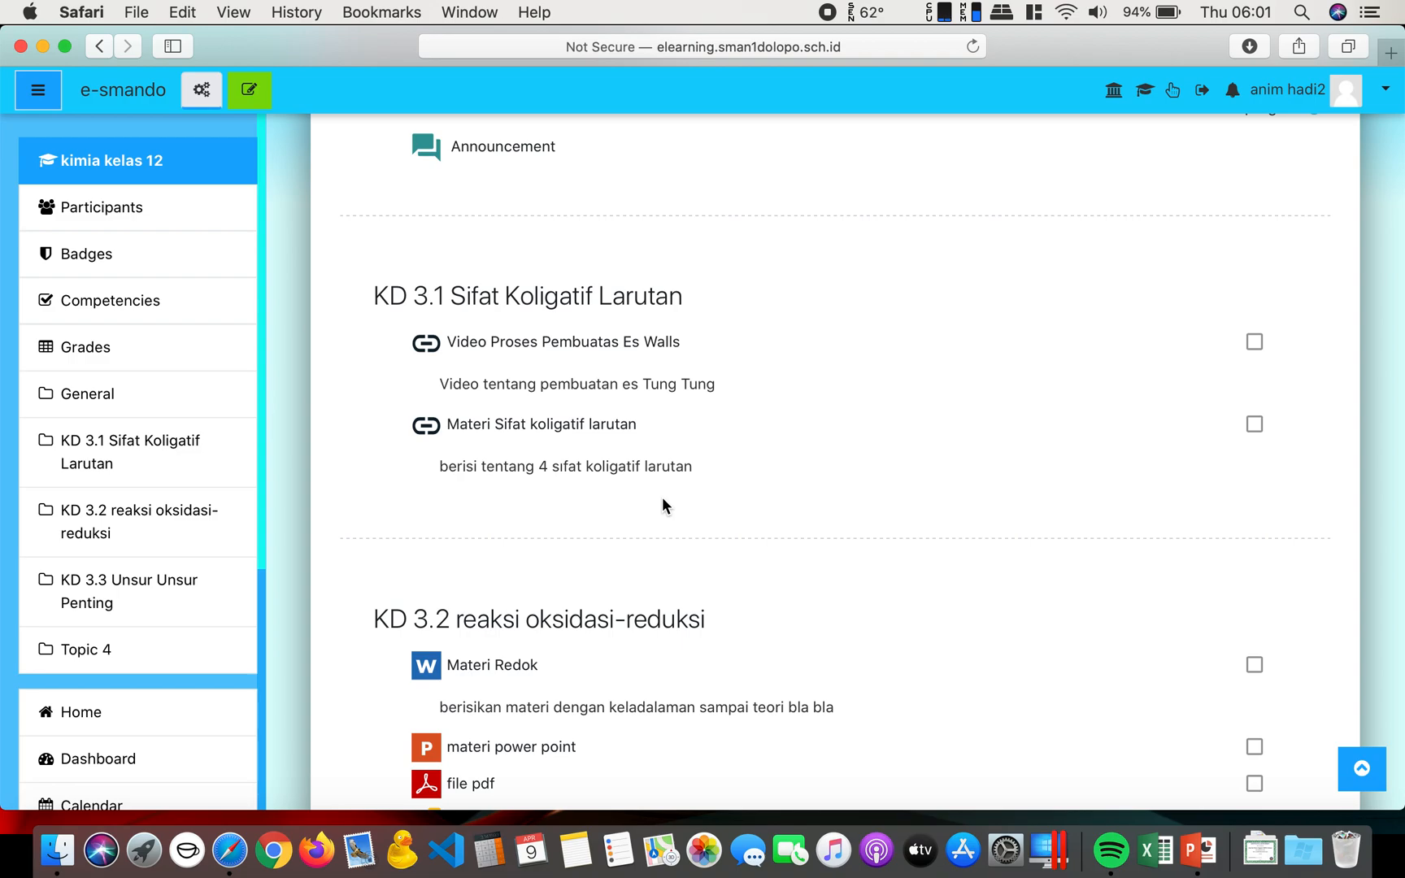
{"action": "scroll", "coordinate": [662, 504], "scroll_direction": "up", "scroll_amount": 1}
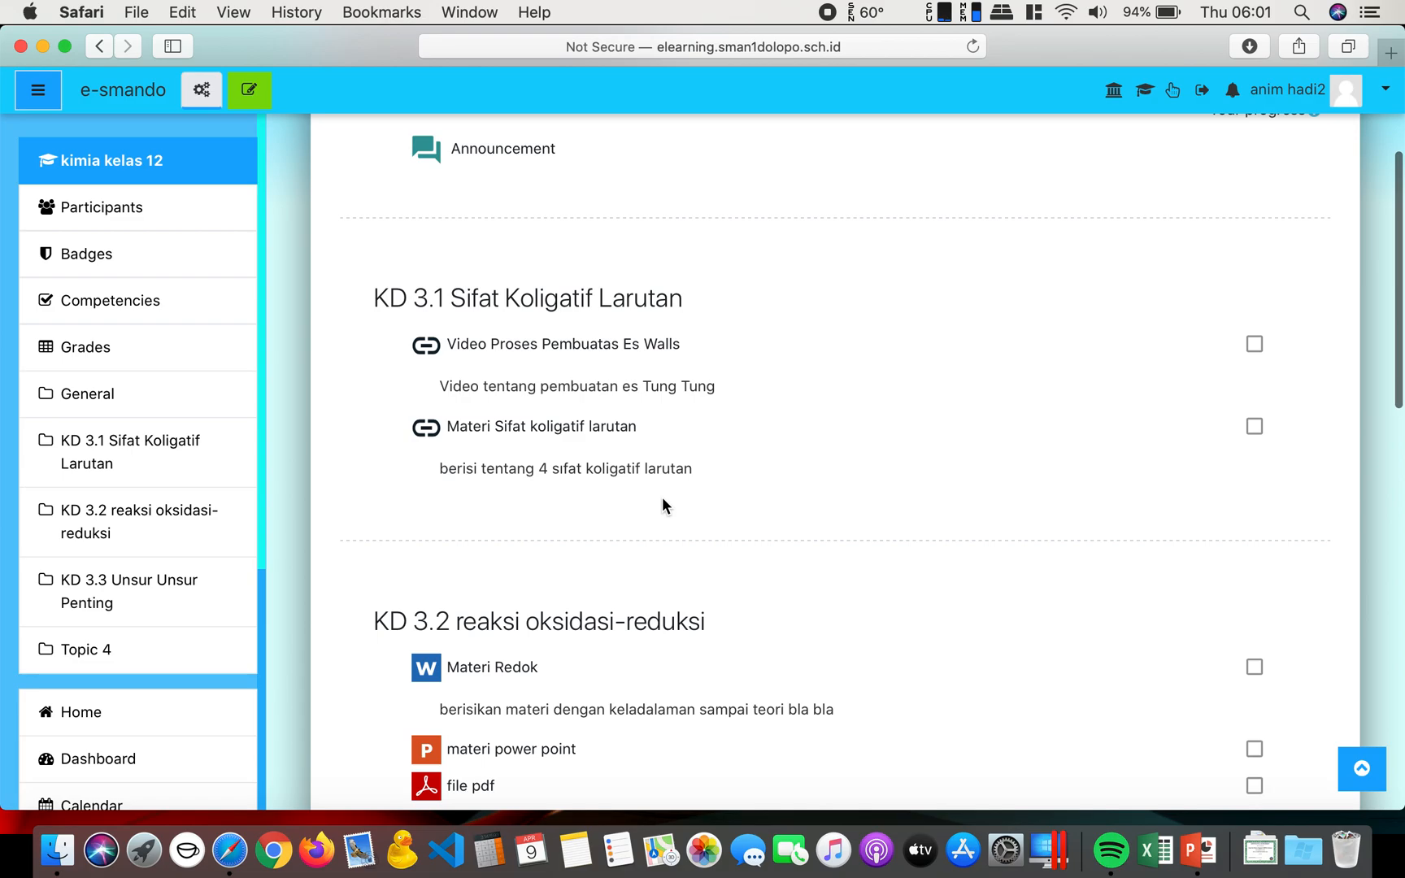
{"action": "scroll", "coordinate": [662, 504], "scroll_direction": "up", "scroll_amount": 1}
{"action": "scroll", "coordinate": [662, 504], "scroll_direction": "down", "scroll_amount": 2}
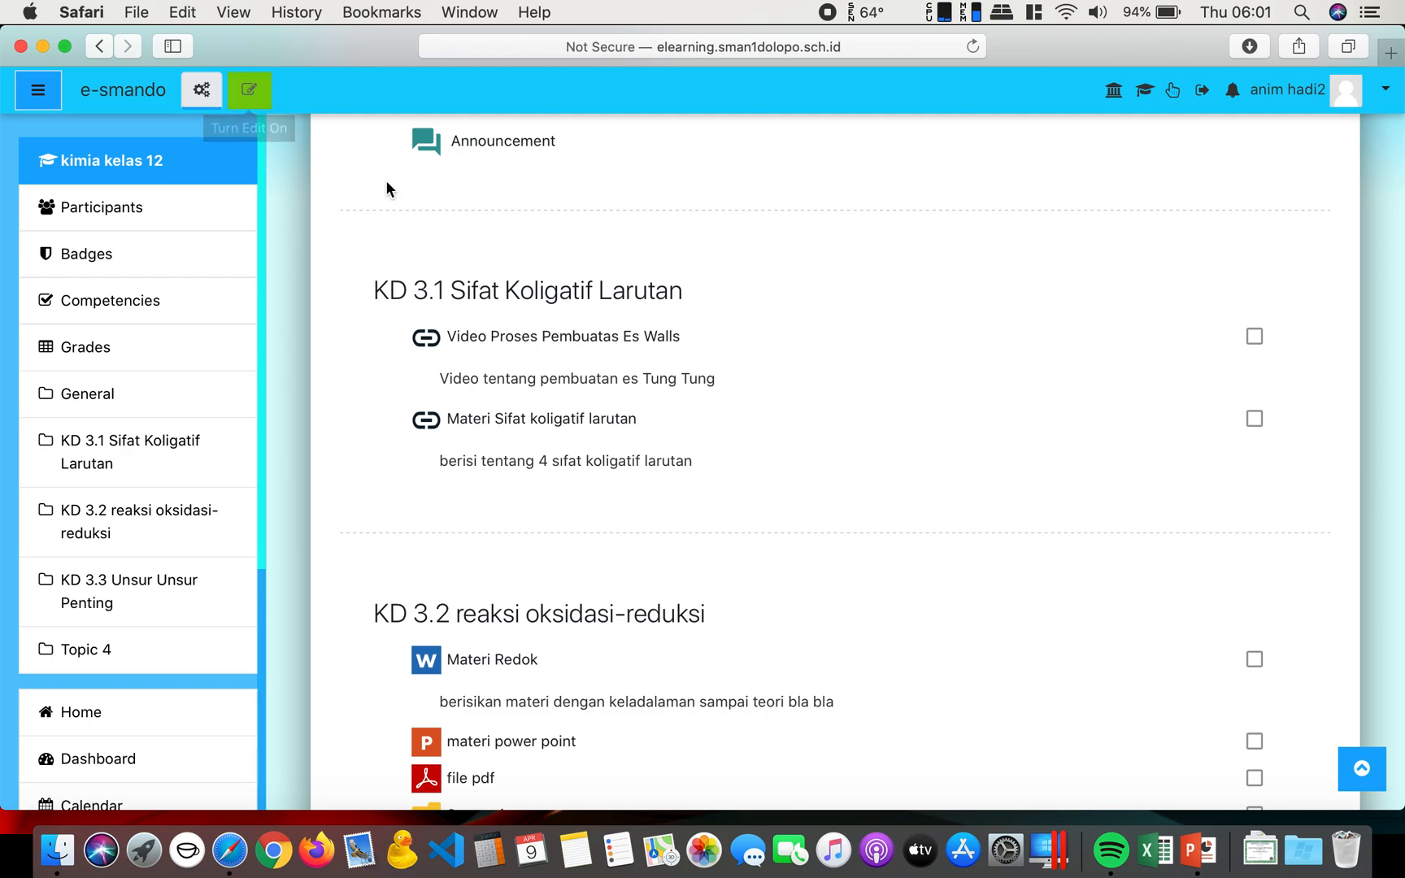
{"action": "left_click", "coordinate": [253, 95]}
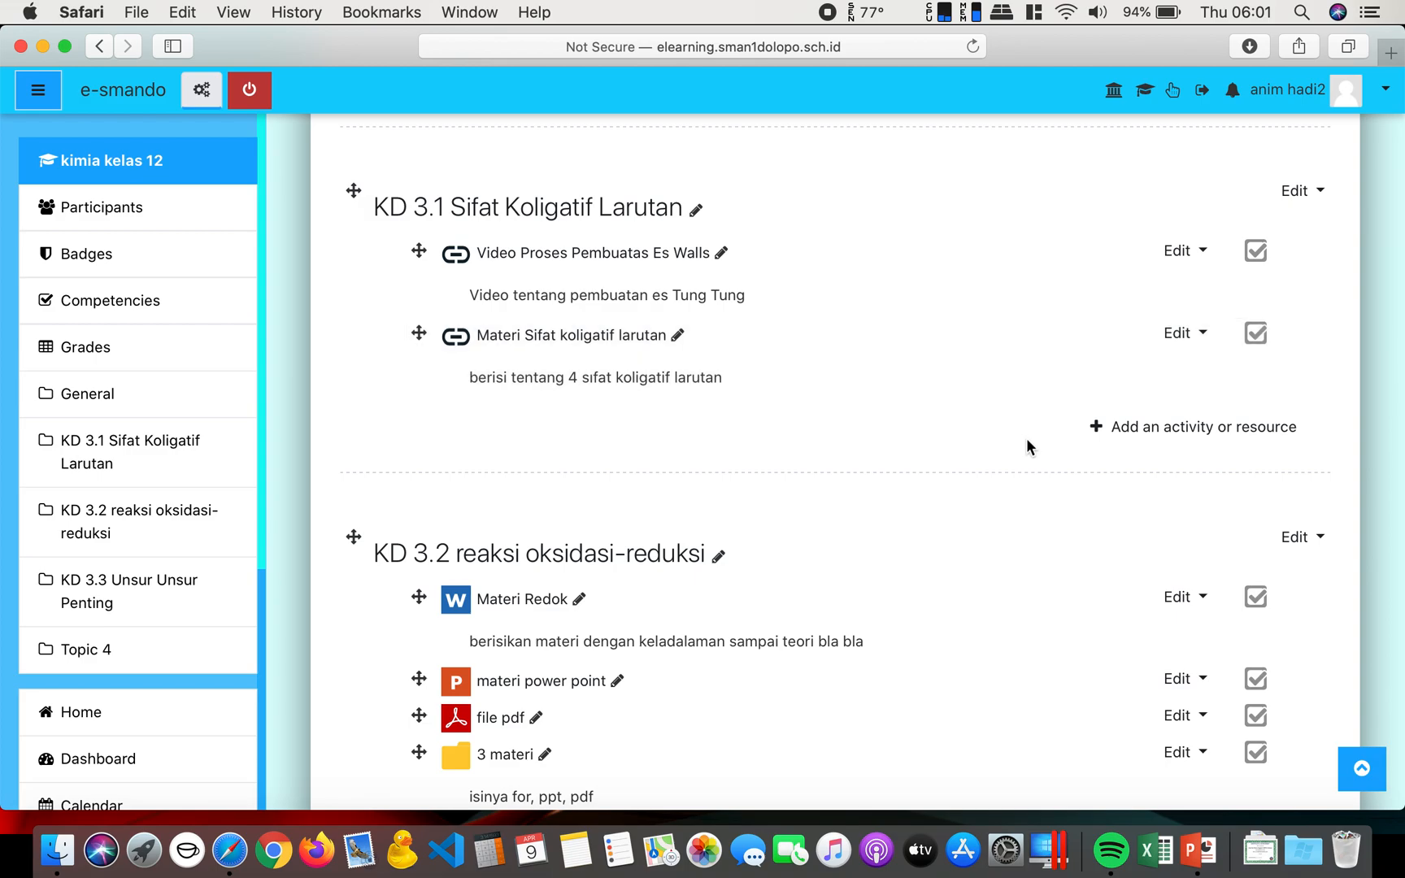
Step: Add a new File resource to the KD 3.1 Sifat Koligatif Larutan topic
{"action": "left_click", "coordinate": [1179, 431]}
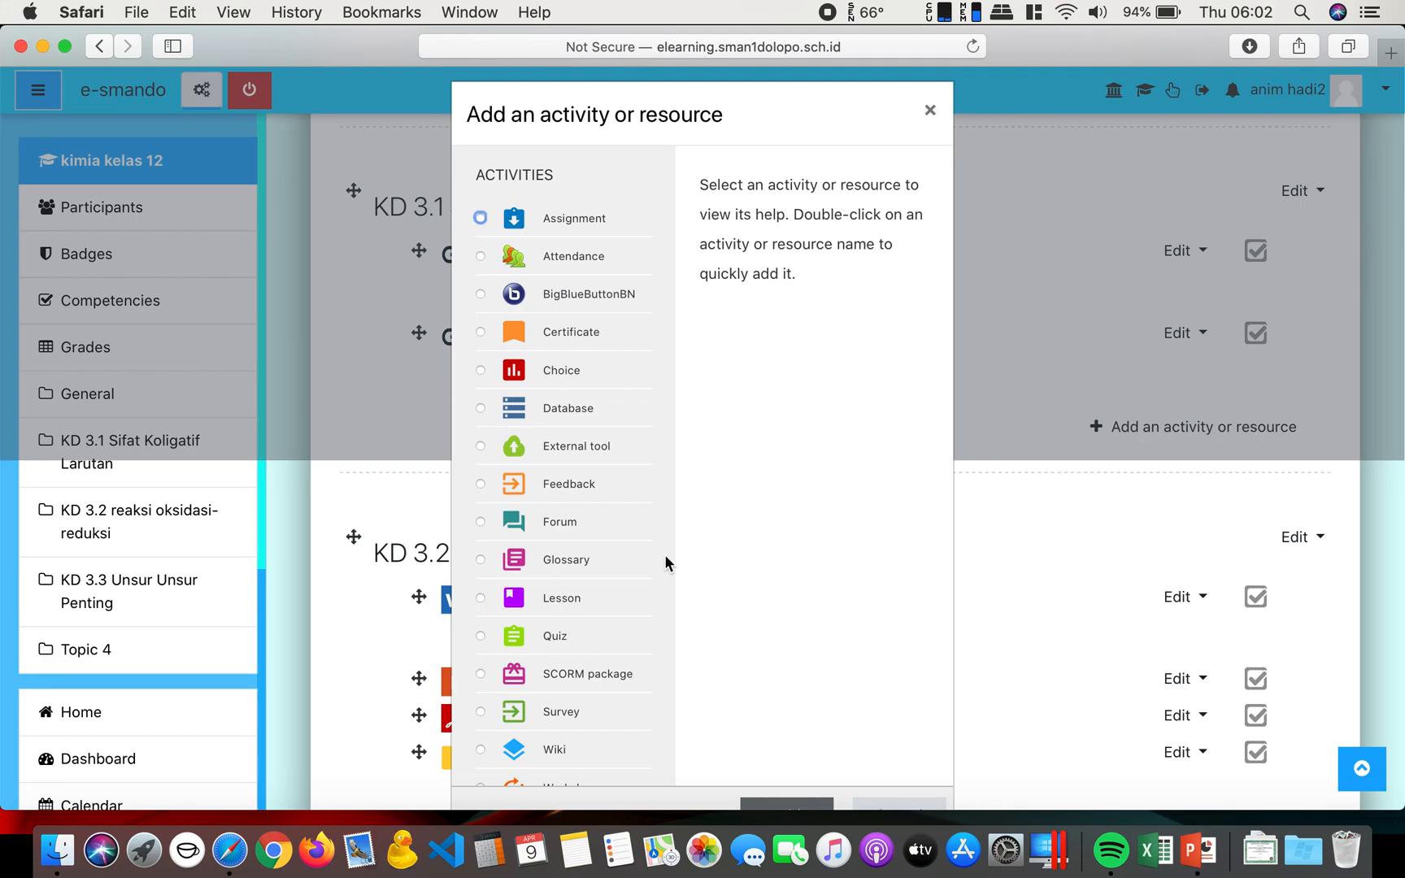
{"action": "scroll", "coordinate": [665, 561], "scroll_direction": "down", "scroll_amount": 5}
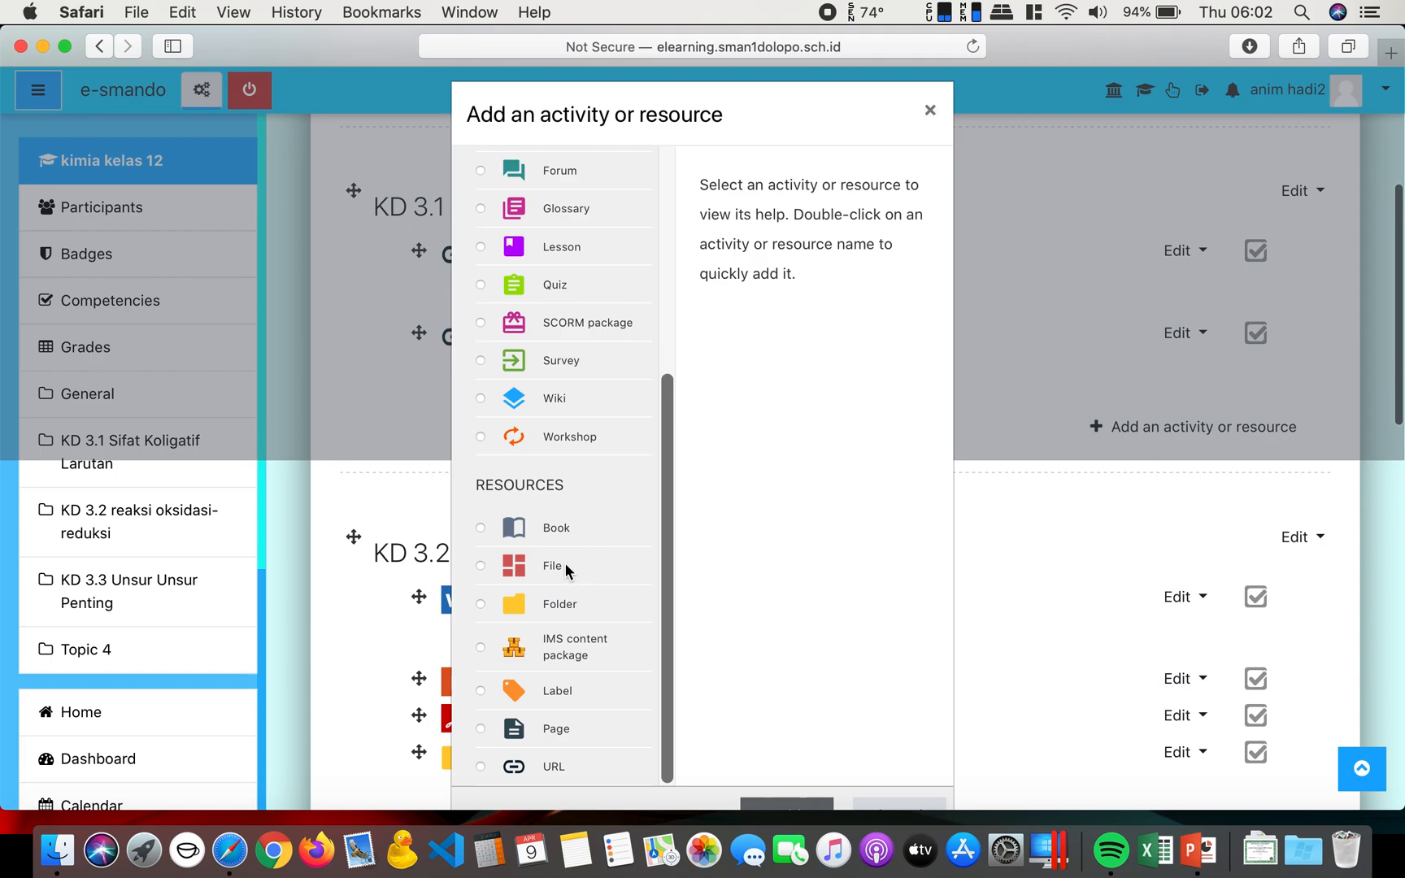
{"action": "left_click", "coordinate": [480, 566]}
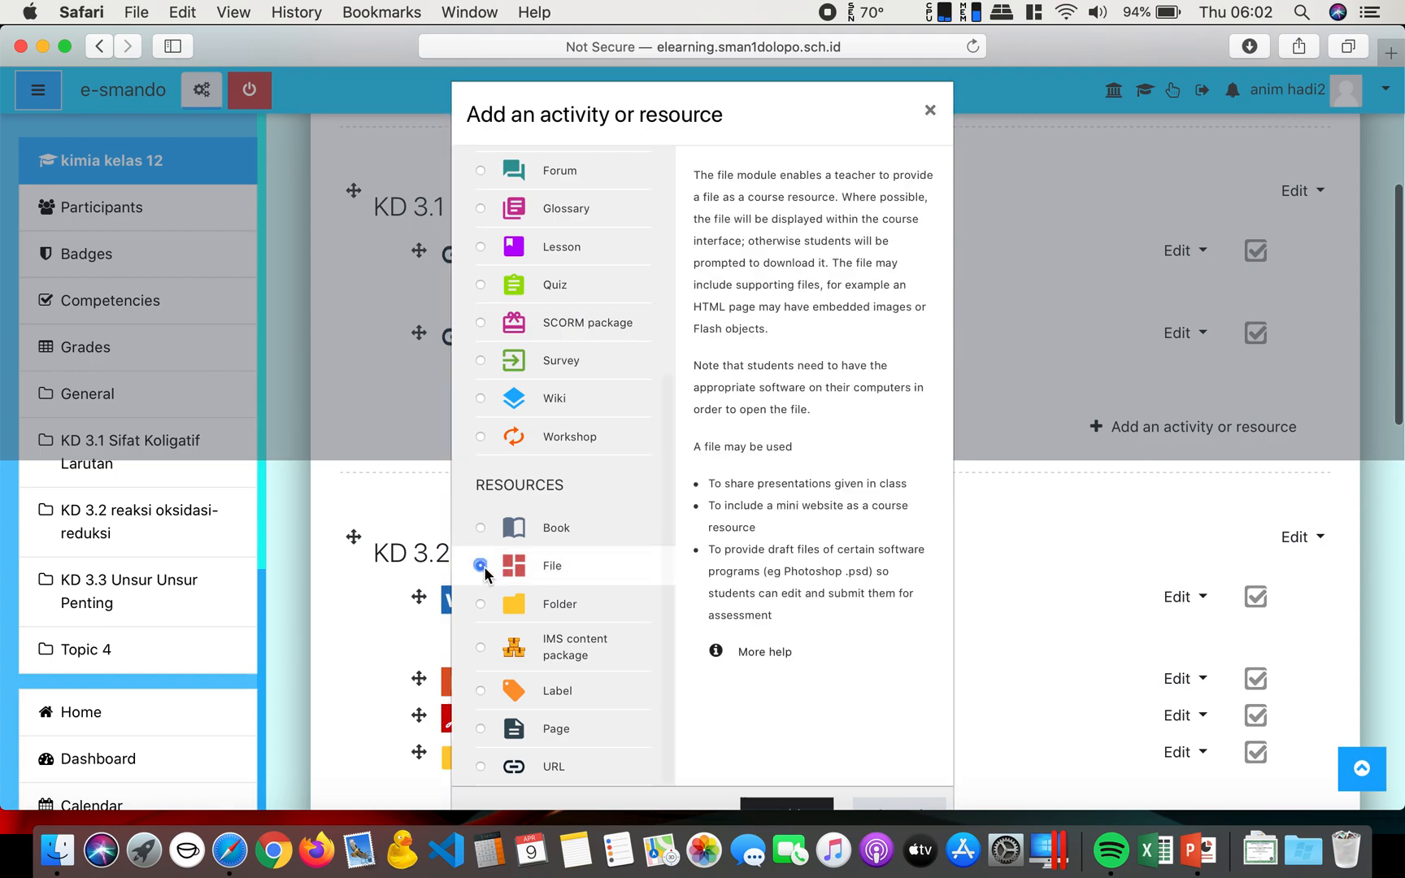
{"action": "scroll", "coordinate": [691, 582], "scroll_direction": "down", "scroll_amount": 3}
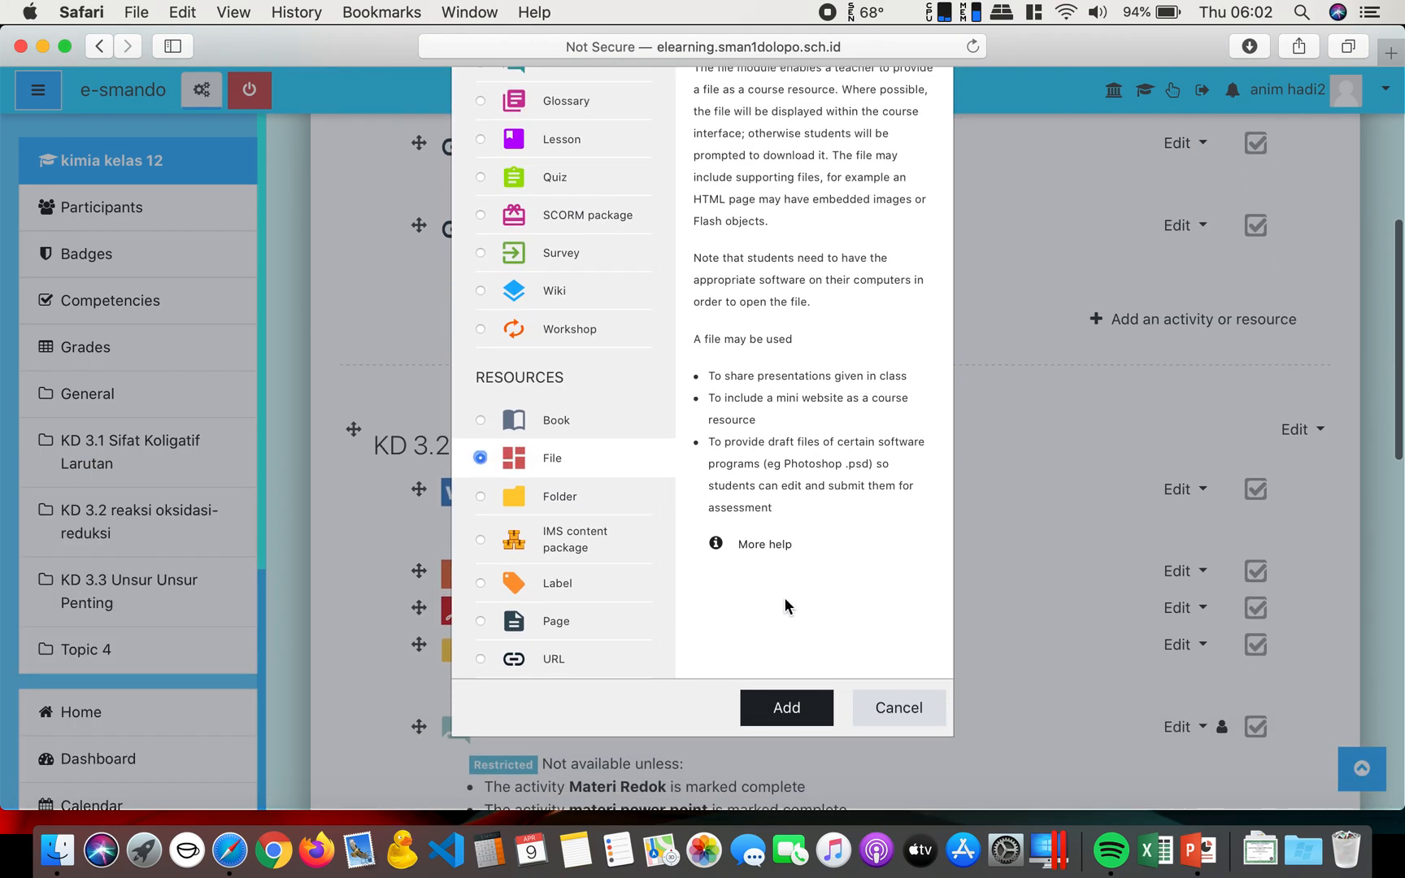
{"action": "left_click", "coordinate": [789, 711]}
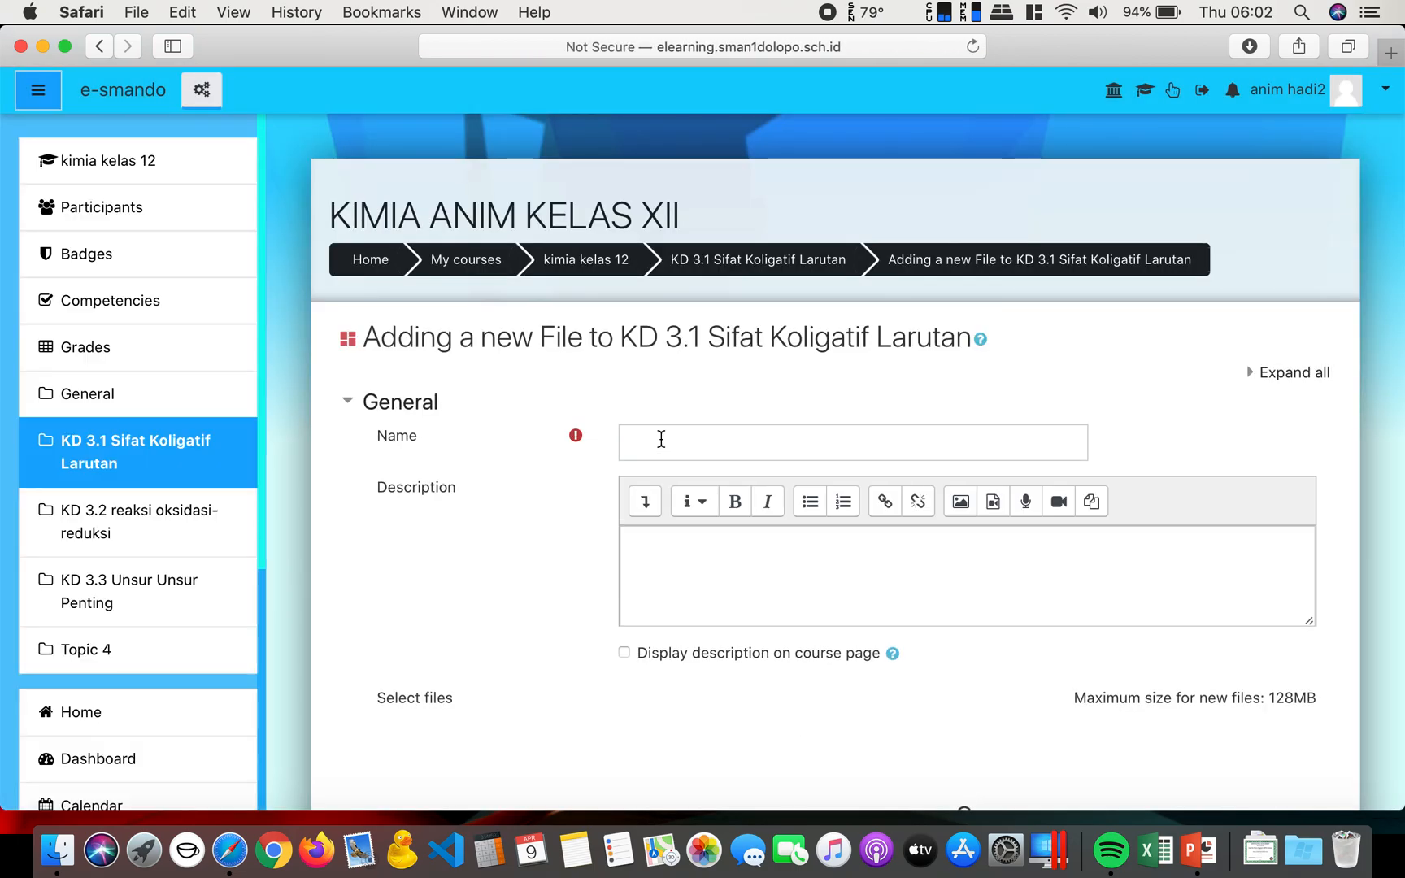
Step: Name the file resource "Materi Sifat koligatif larutan"
{"action": "left_click", "coordinate": [661, 439]}
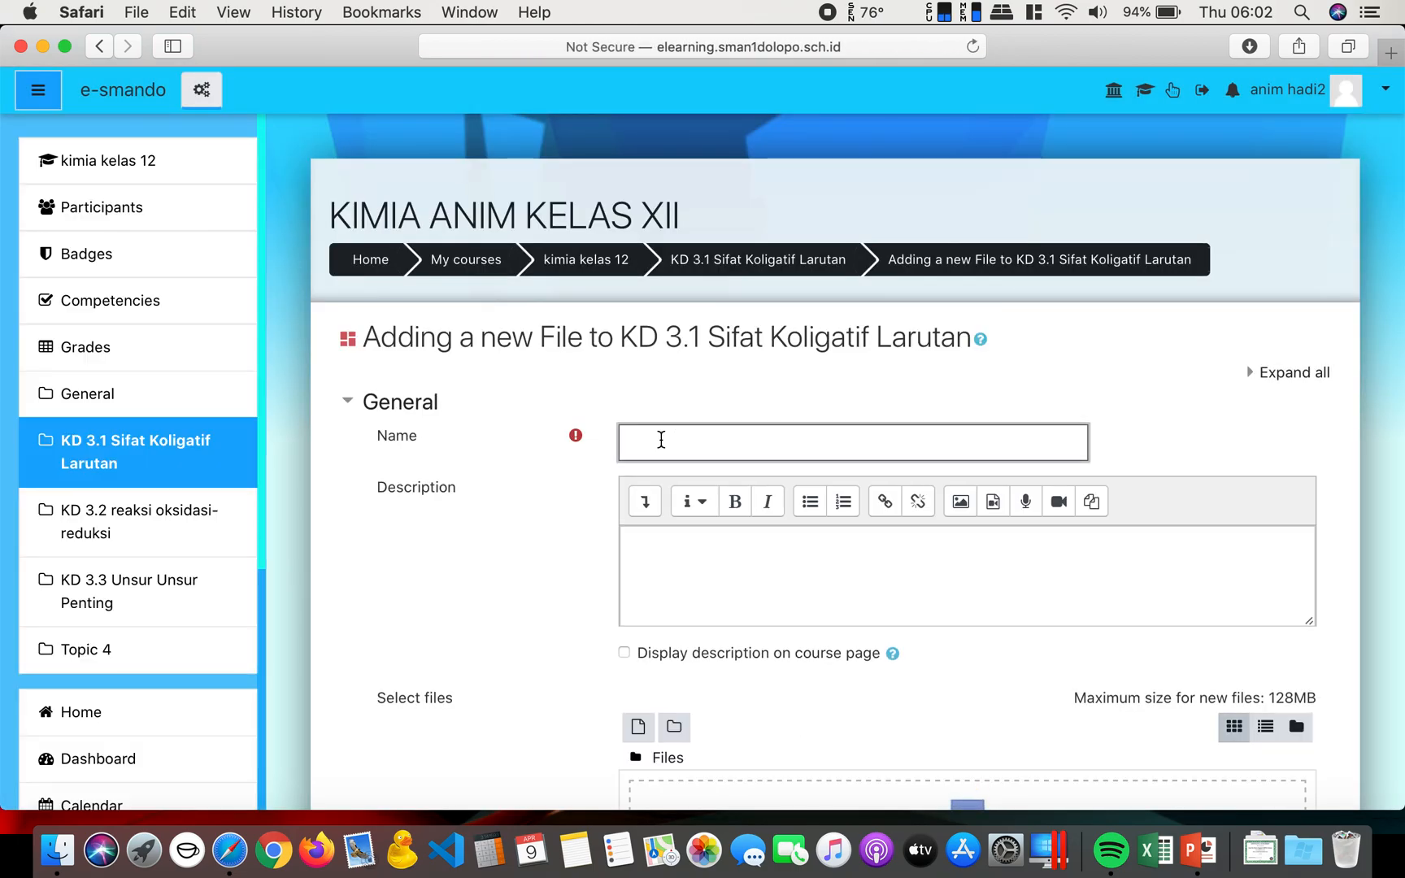
{"action": "type", "text": "Maeri"}
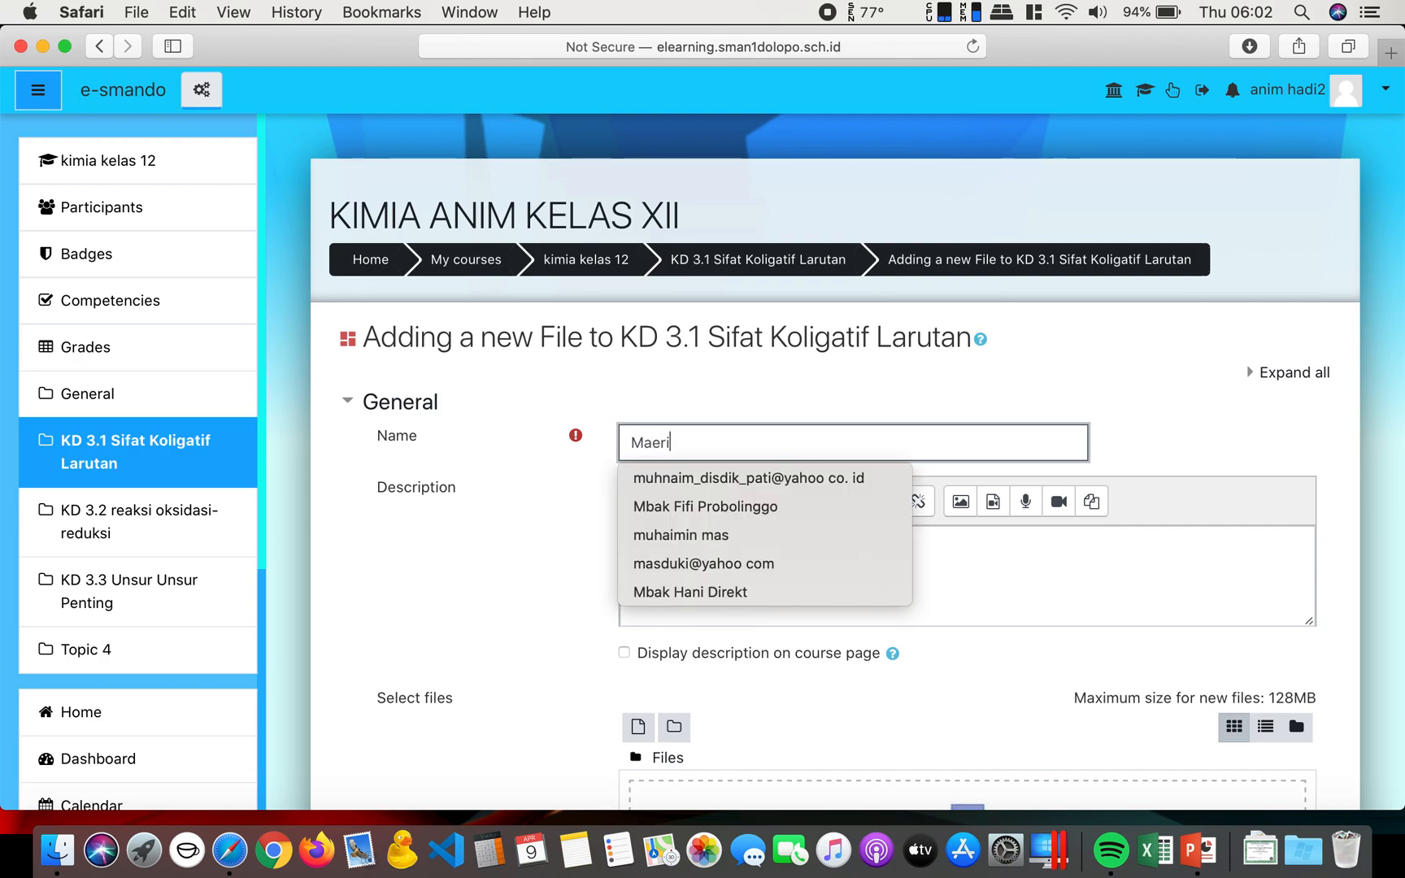
{"action": "key", "text": "BackSpace"}
{"action": "key", "text": "BackSpace"}
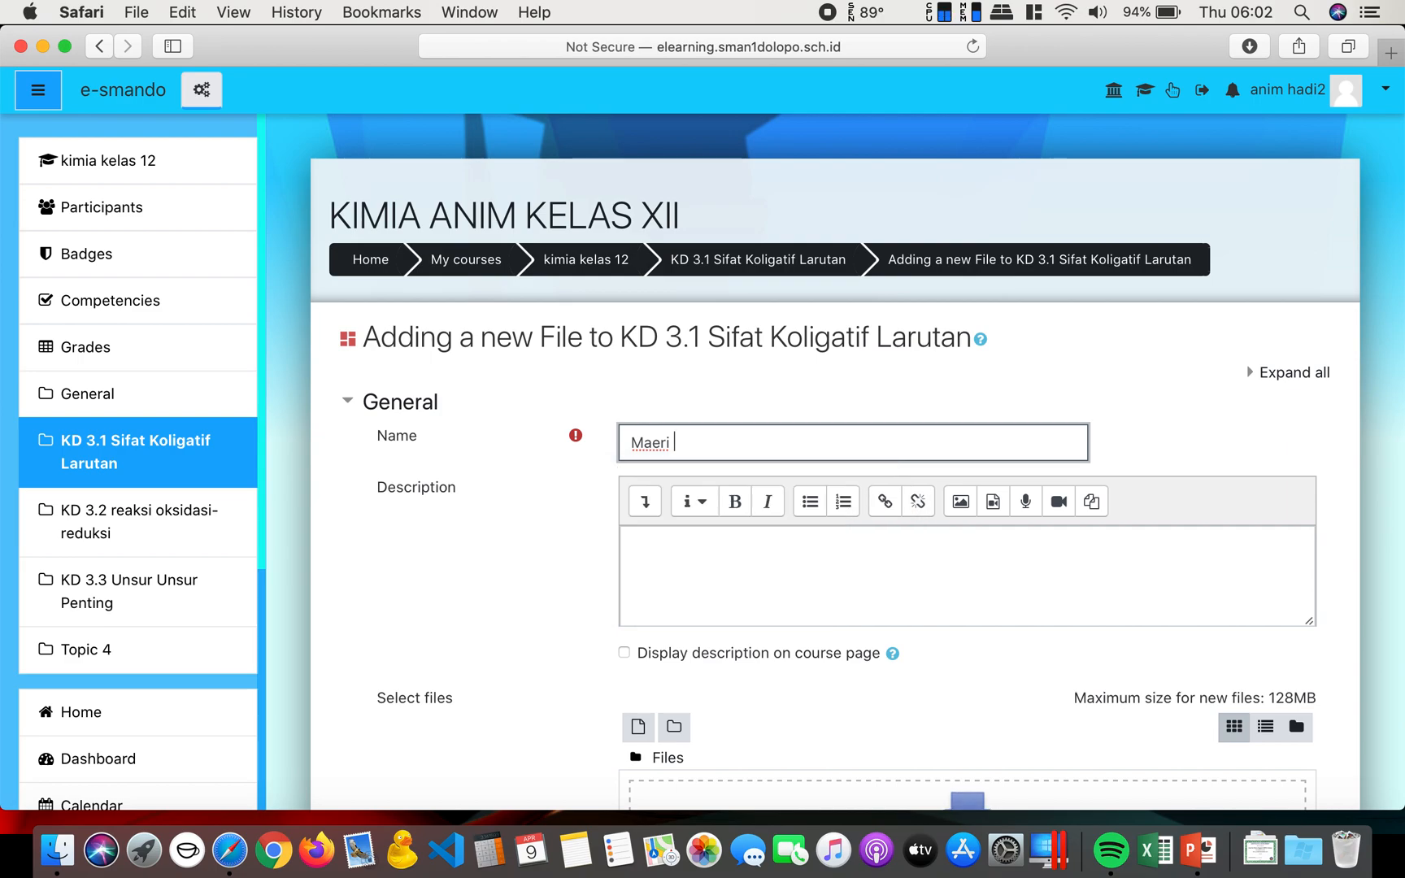
{"action": "key", "text": "BackSpace"}
{"action": "type", "text": "teri Sifat "}
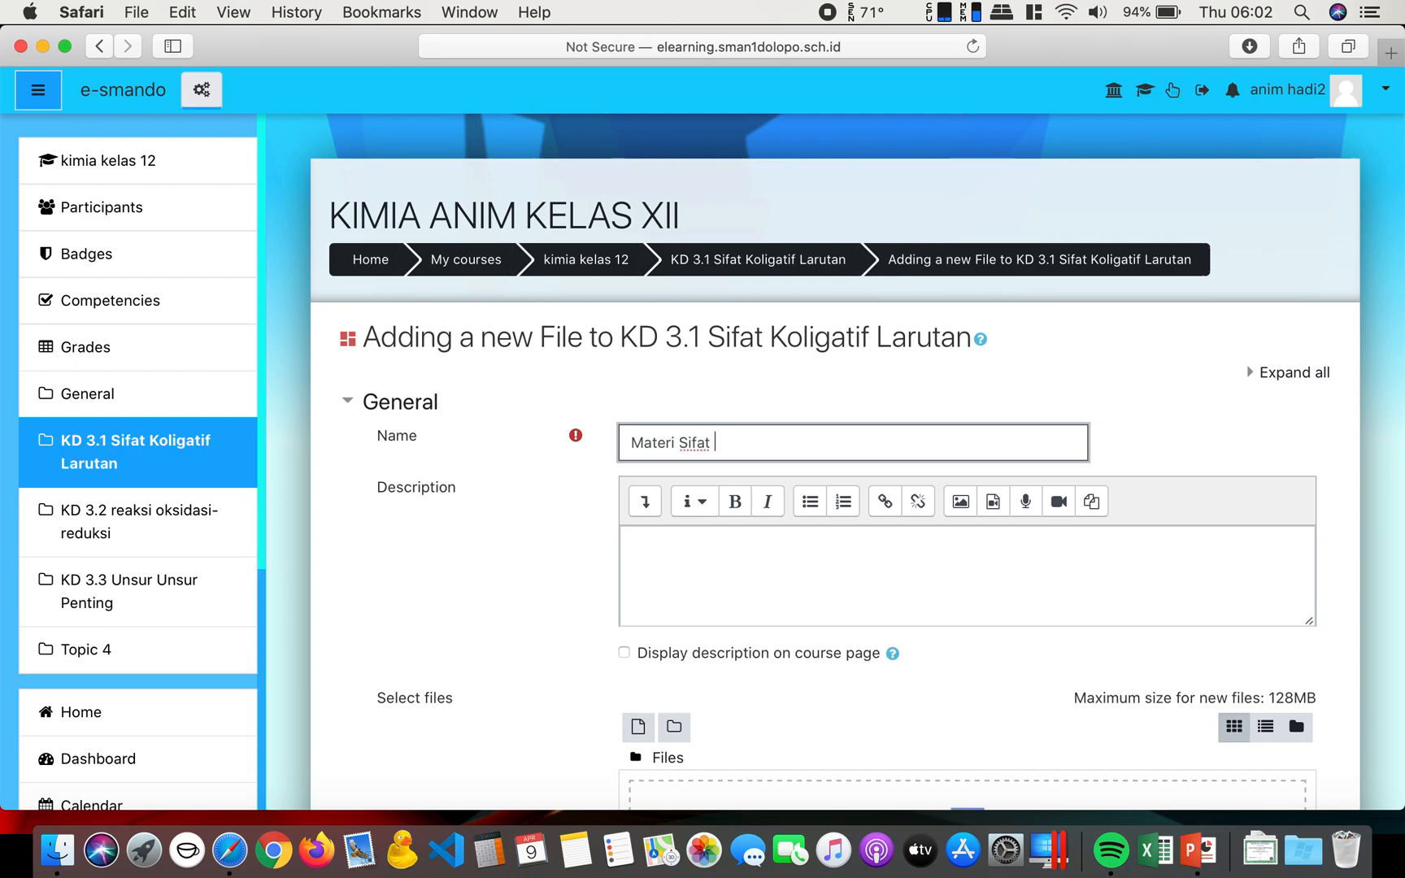
{"action": "type", "text": "koligatif larutan"}
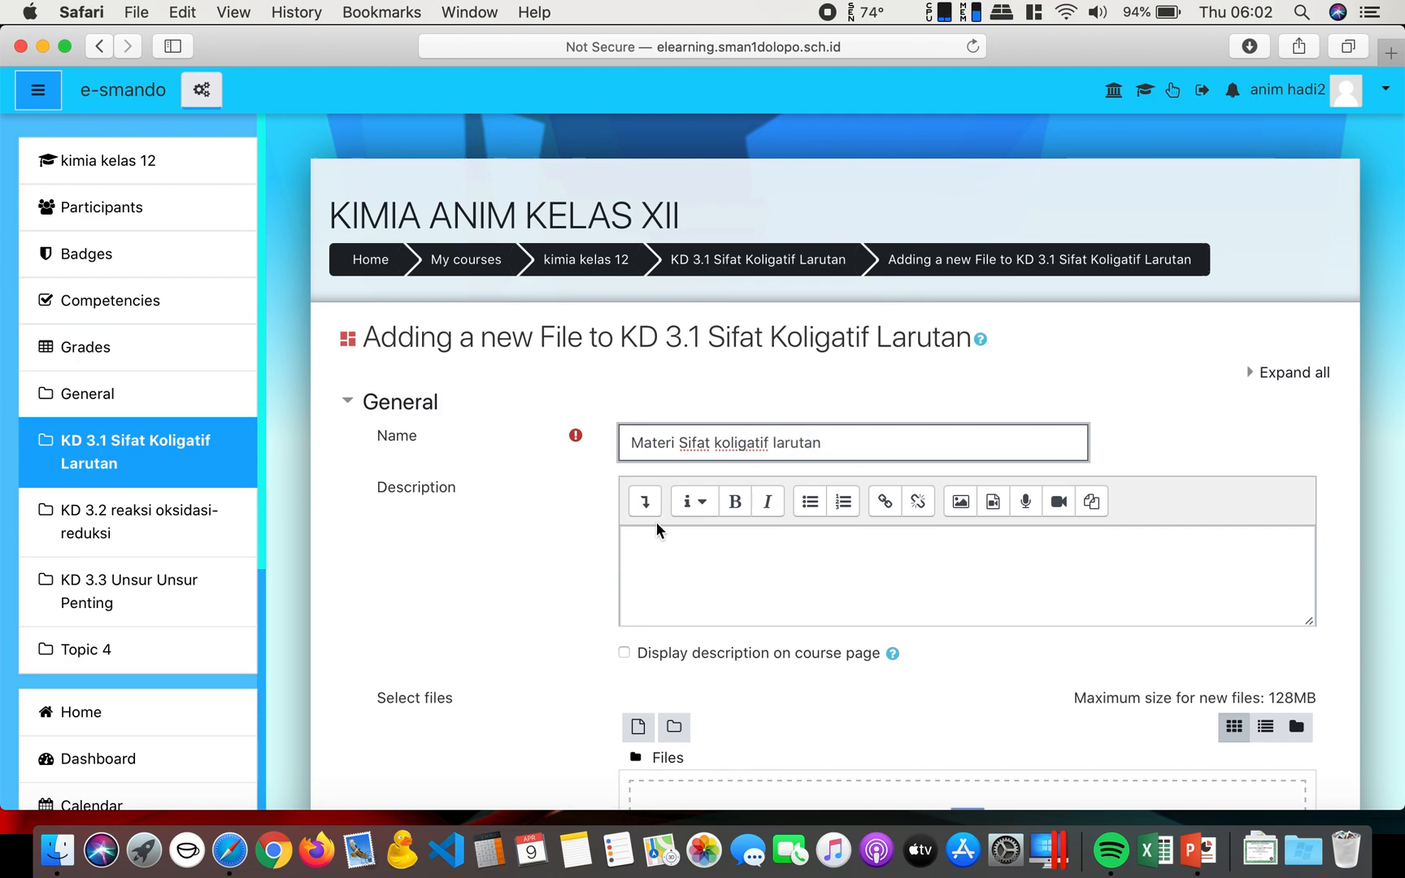
Step: Enter the description "Materi Berupa Word" and enable displaying it on the course page
{"action": "left_click", "coordinate": [652, 556]}
{"action": "scroll", "coordinate": [651, 555], "scroll_direction": "down", "scroll_amount": 3}
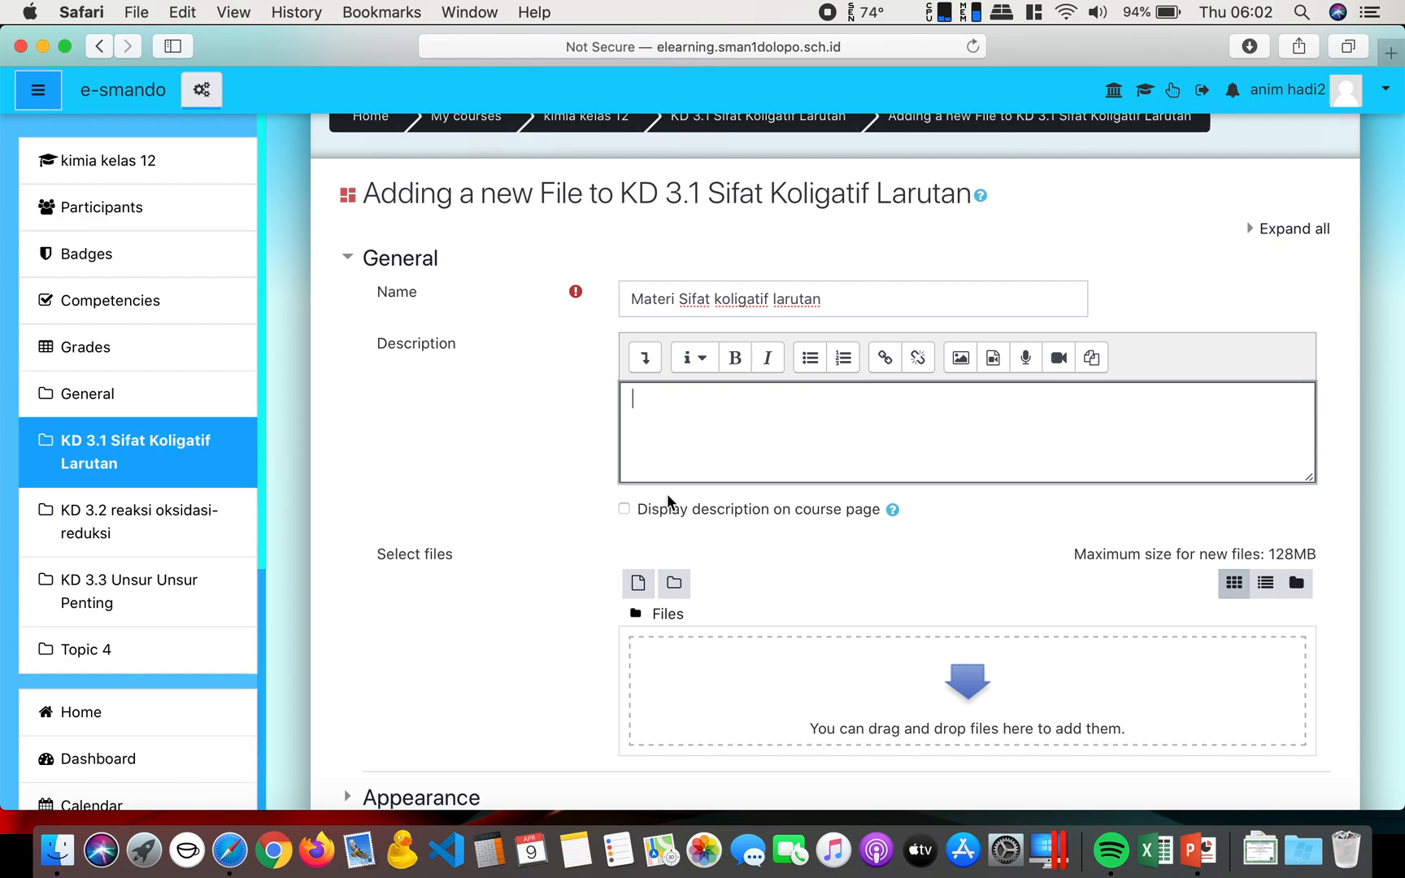
{"action": "type", "text": "Materi Berupa "}
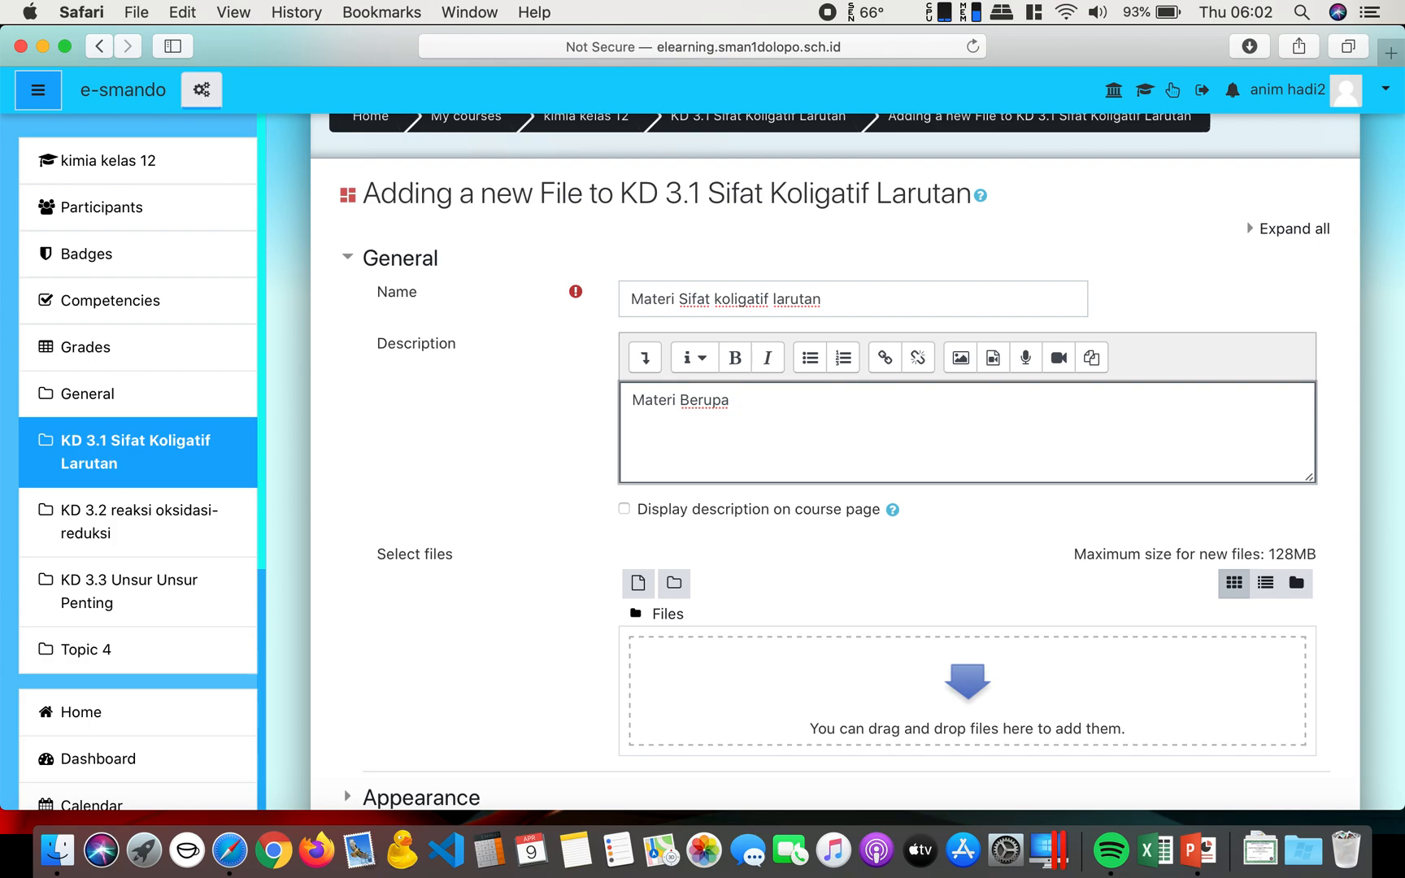
{"action": "type", "text": "Word"}
{"action": "left_click", "coordinate": [625, 510]}
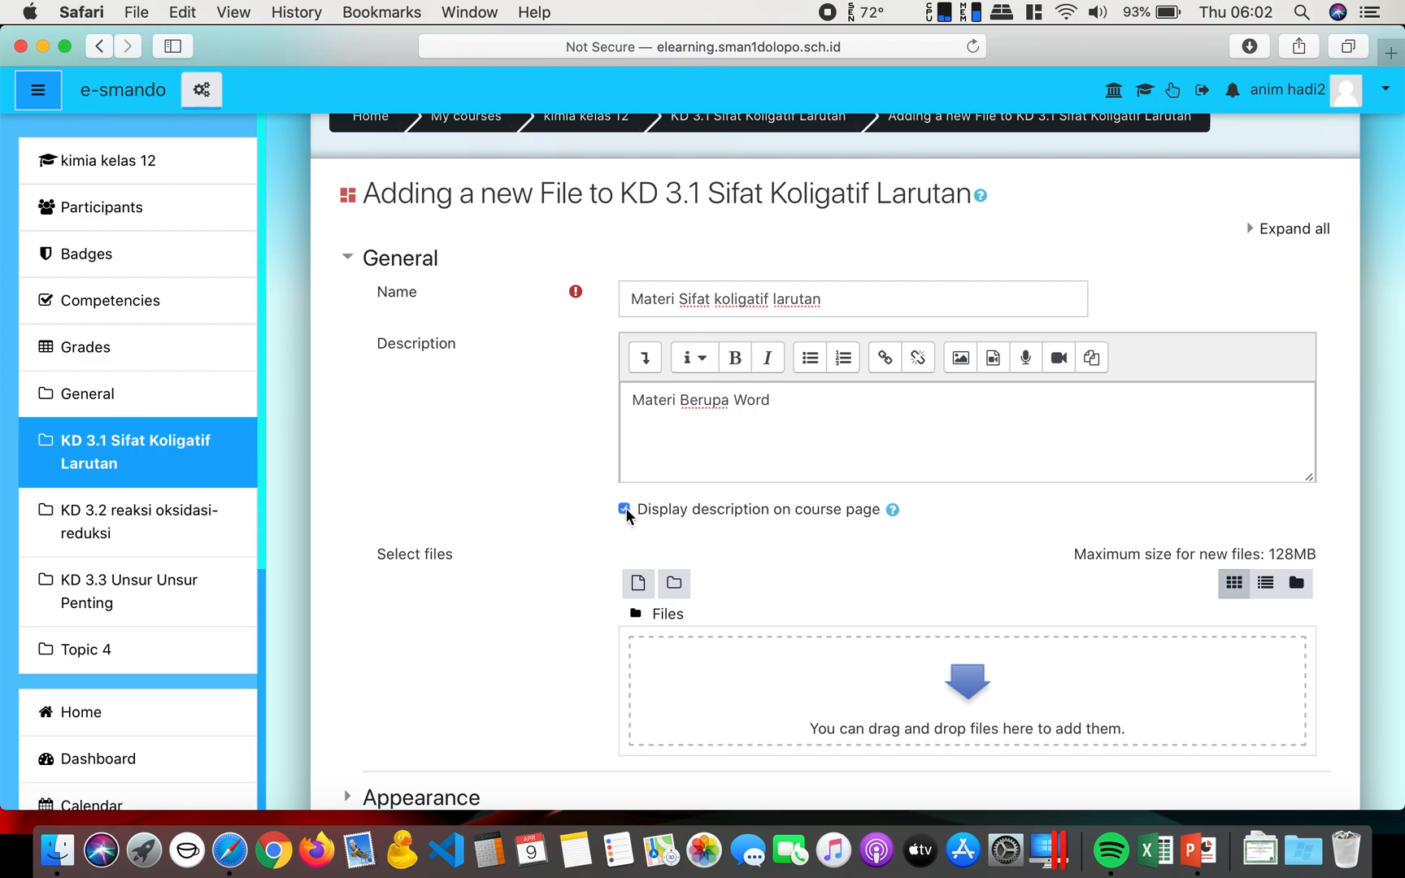
{"action": "left_click", "coordinate": [799, 414]}
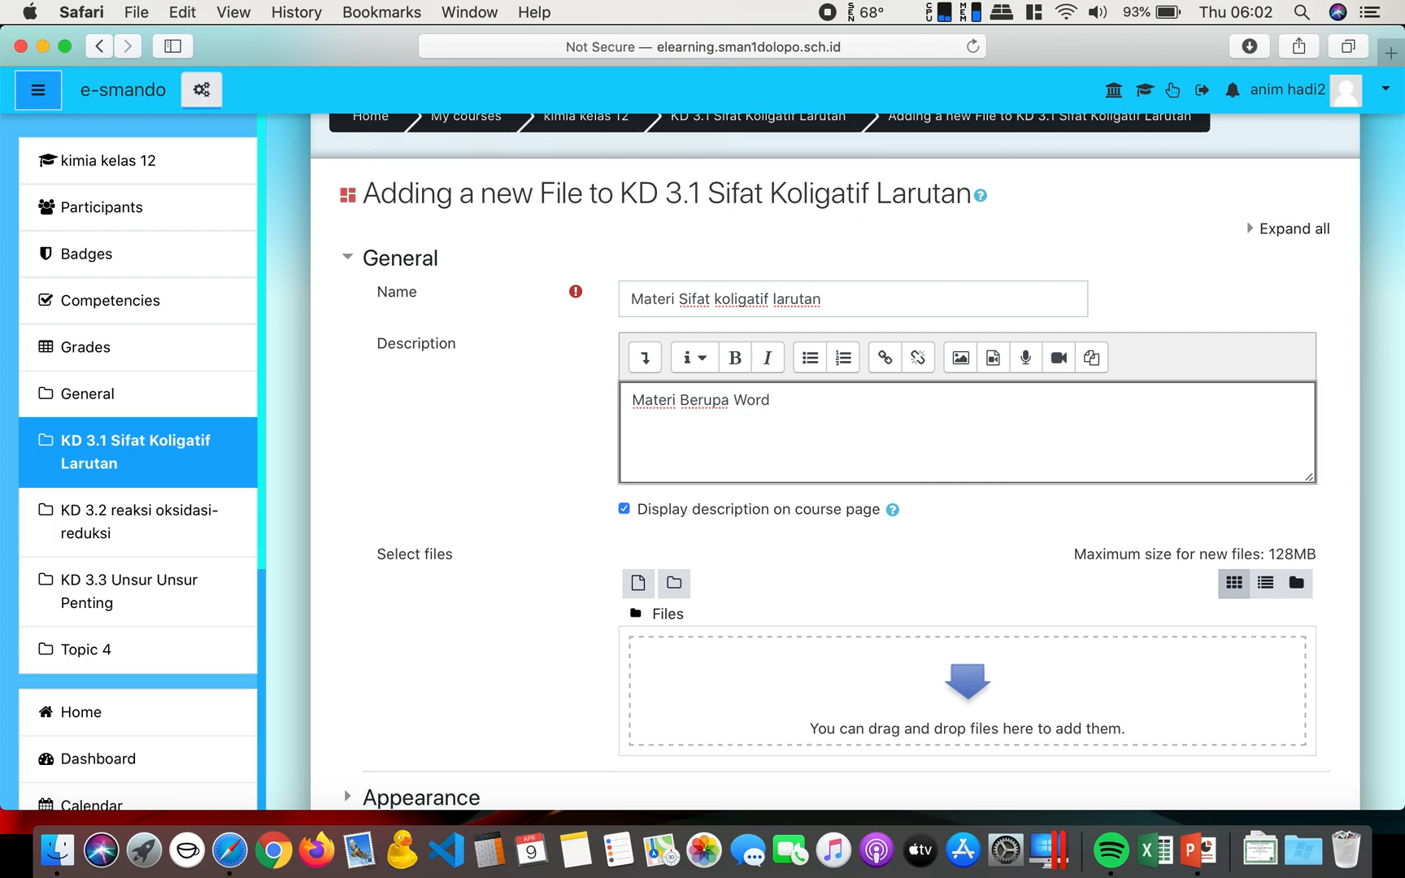
Step: Extend the file resource's description so that it reads "Materi Berupa Wordi isinya tentang bla bla"
{"action": "type", "text": "isiny"}
{"action": "key", "text": "BackSpace"}
{"action": "key", "text": "BackSpace"}
{"action": "key", "text": "BackSpace"}
{"action": "key", "text": "BackSpace"}
{"action": "type", "text": "isinya "}
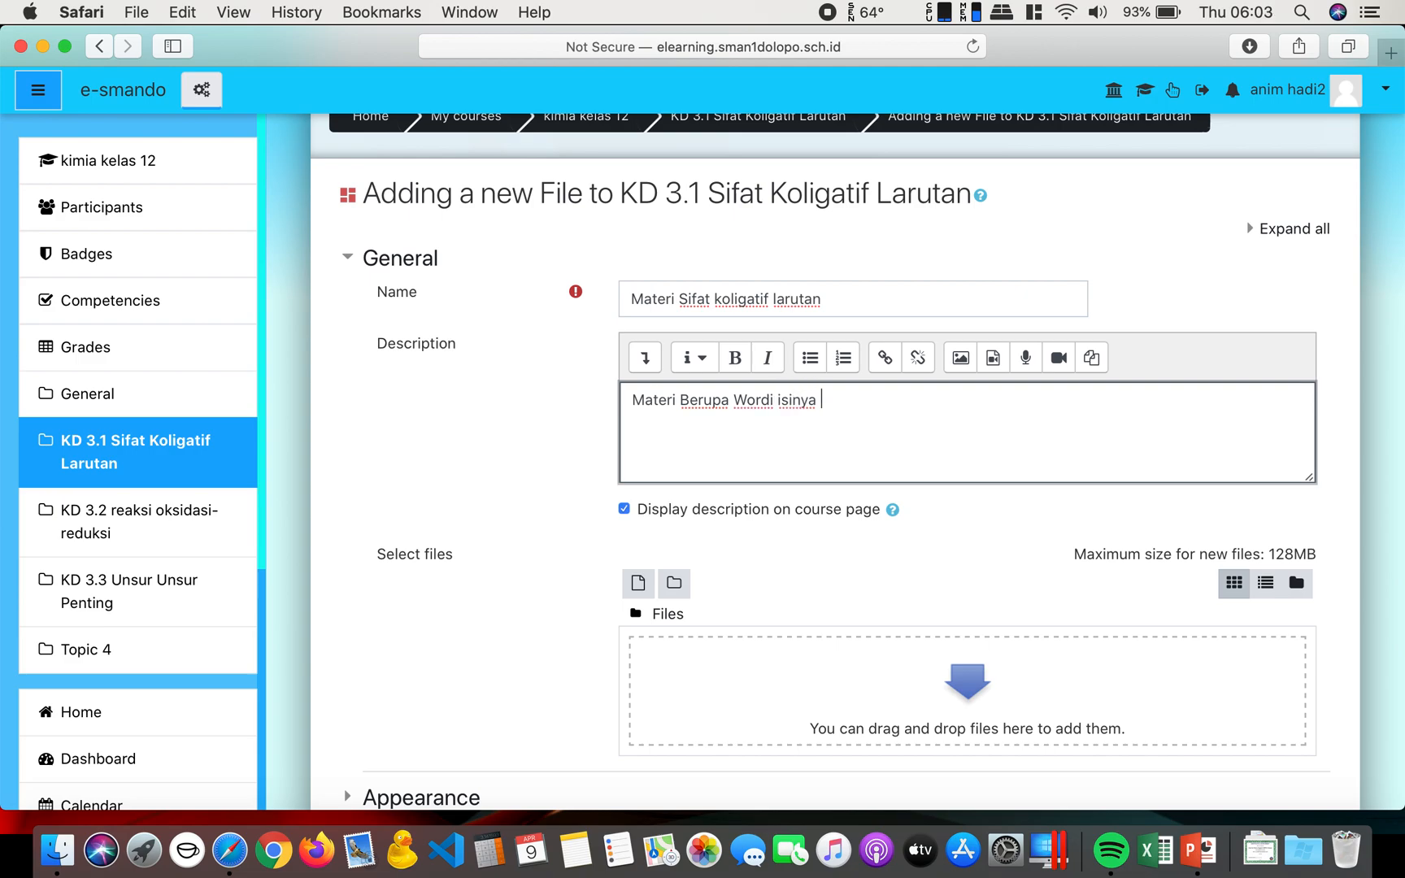
{"action": "type", "text": "tentang bla bla"}
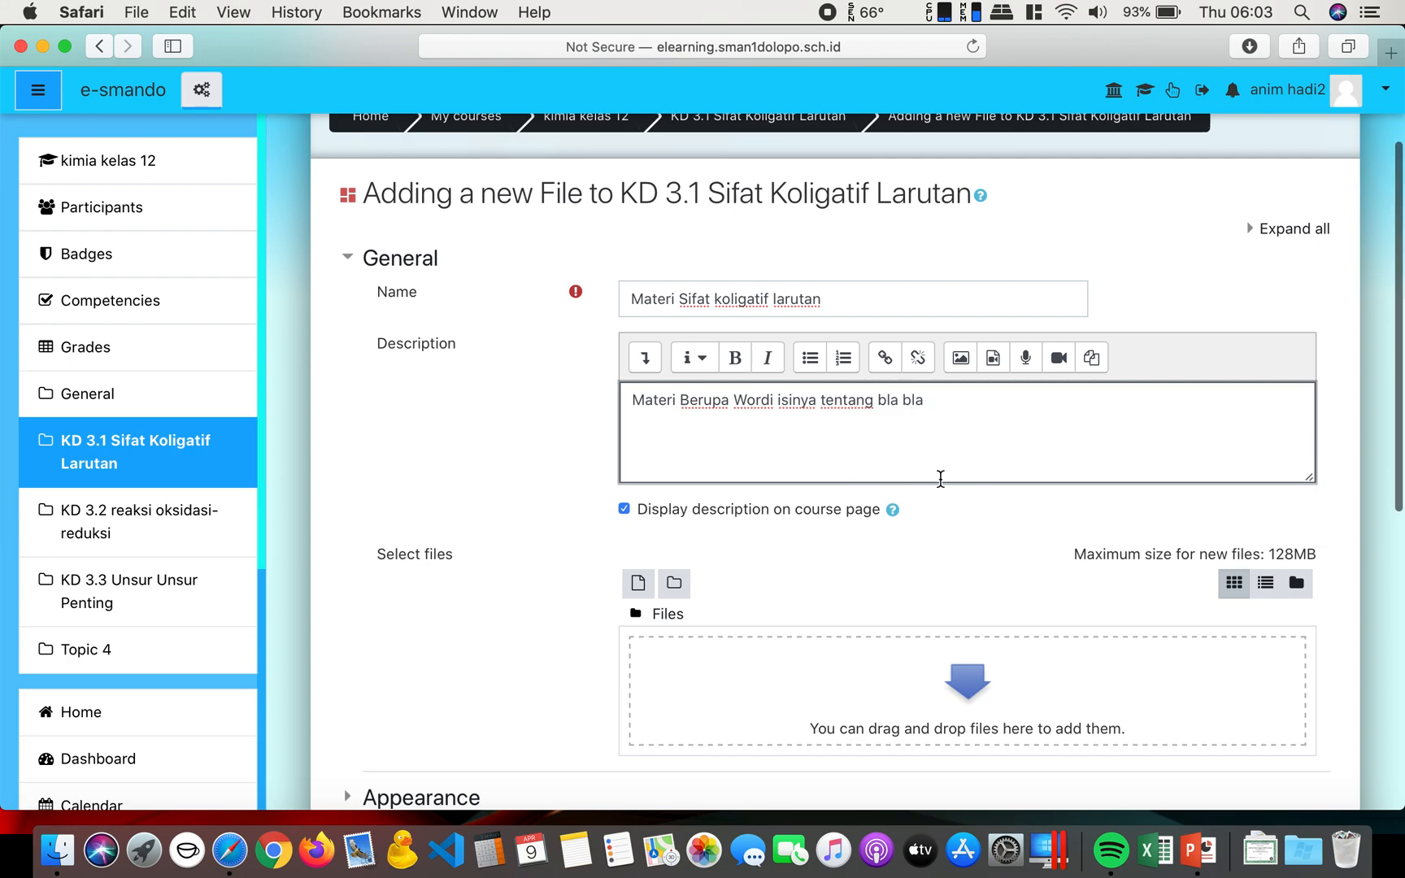
Step: Upload the "Panduan Aplikasi E-Kual" Word document from the Documents folder as the resource's file
{"action": "scroll", "coordinate": [939, 479], "scroll_direction": "down", "scroll_amount": 1}
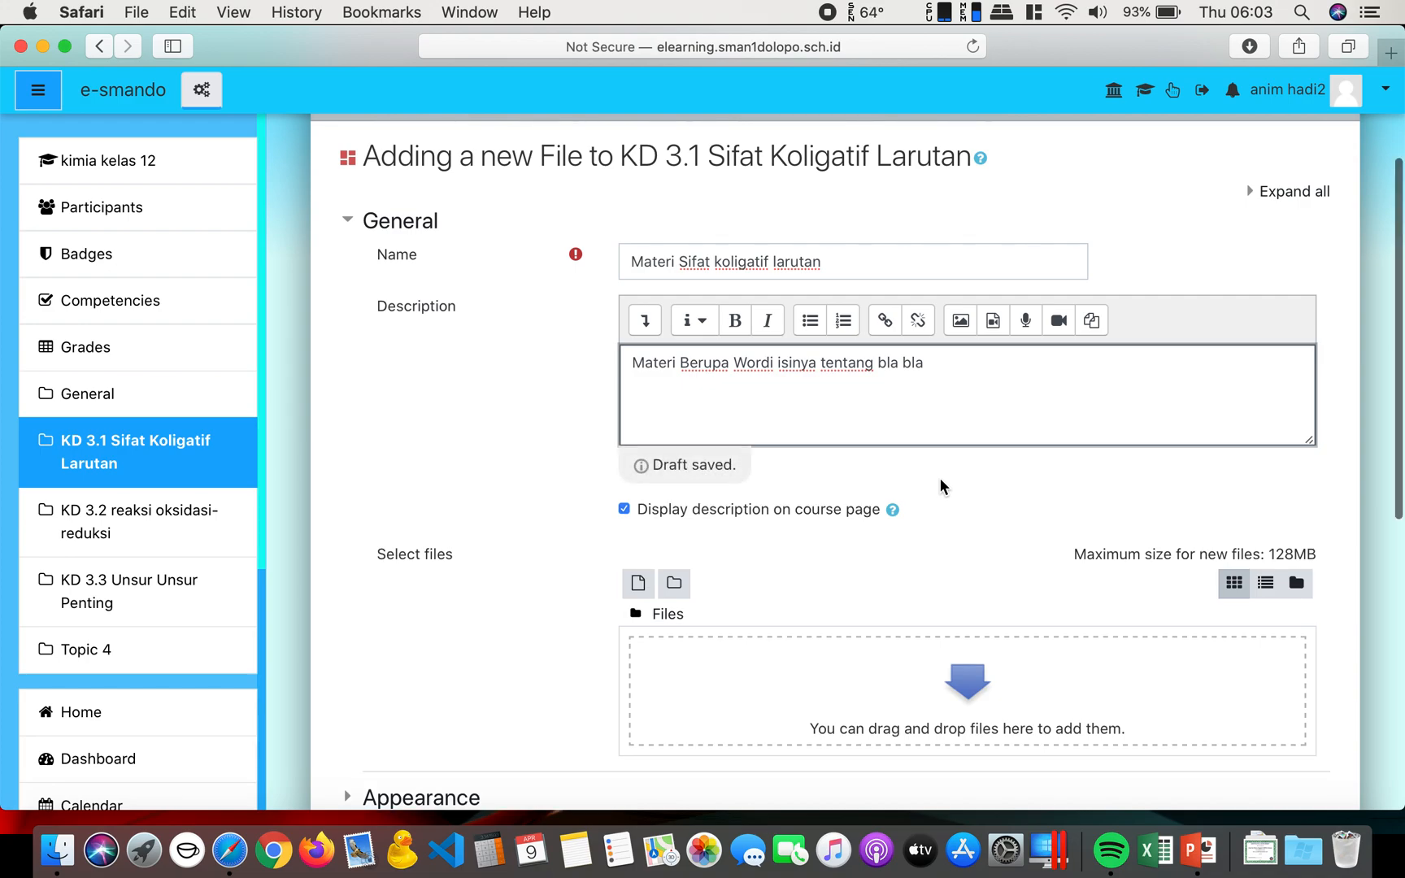
{"action": "scroll", "coordinate": [940, 479], "scroll_direction": "down", "scroll_amount": 1}
{"action": "scroll", "coordinate": [940, 479], "scroll_direction": "down", "scroll_amount": 2}
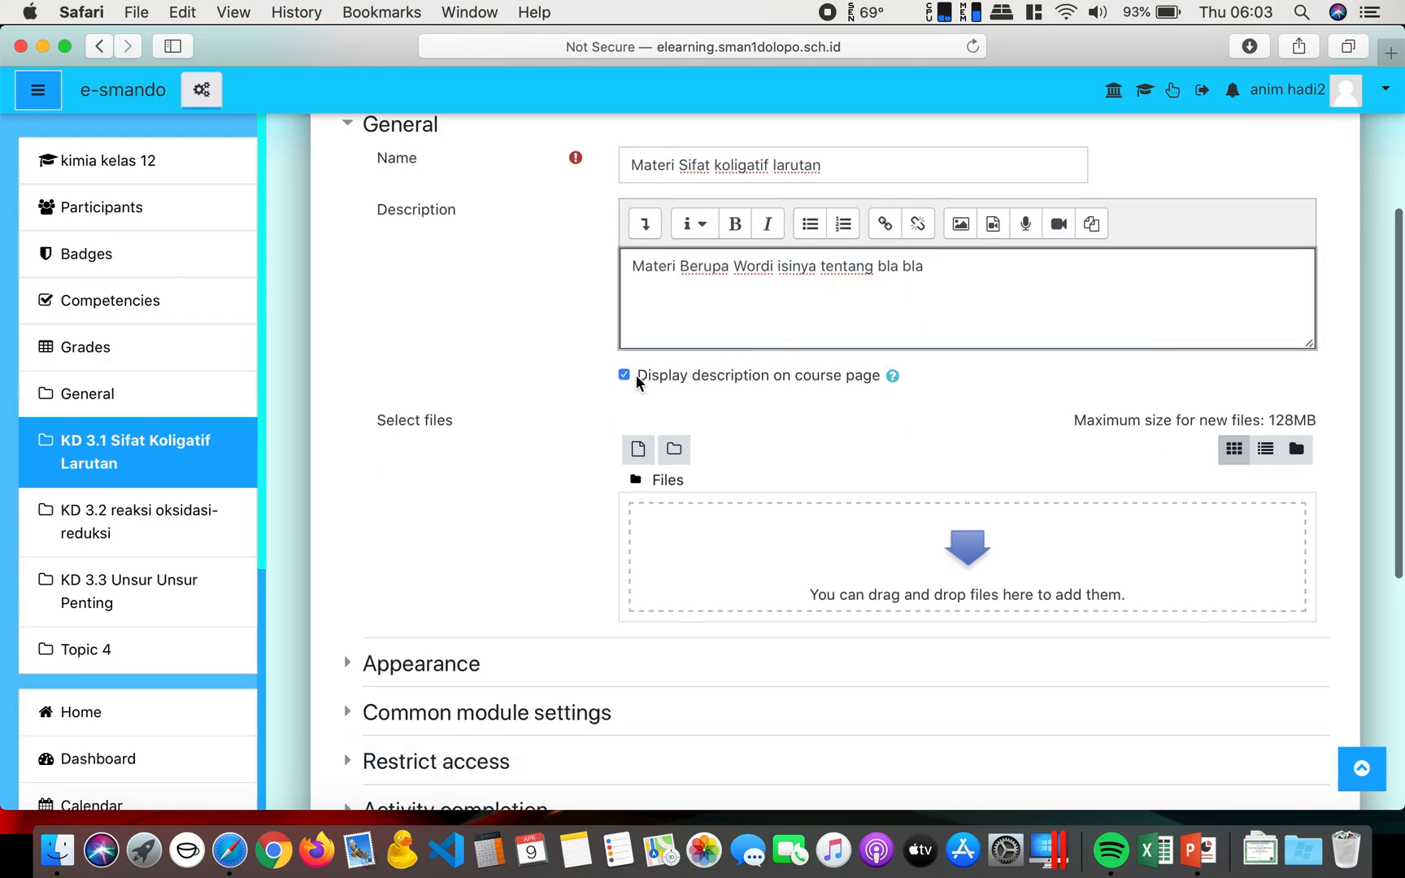
{"action": "scroll", "coordinate": [819, 436], "scroll_direction": "down", "scroll_amount": 2}
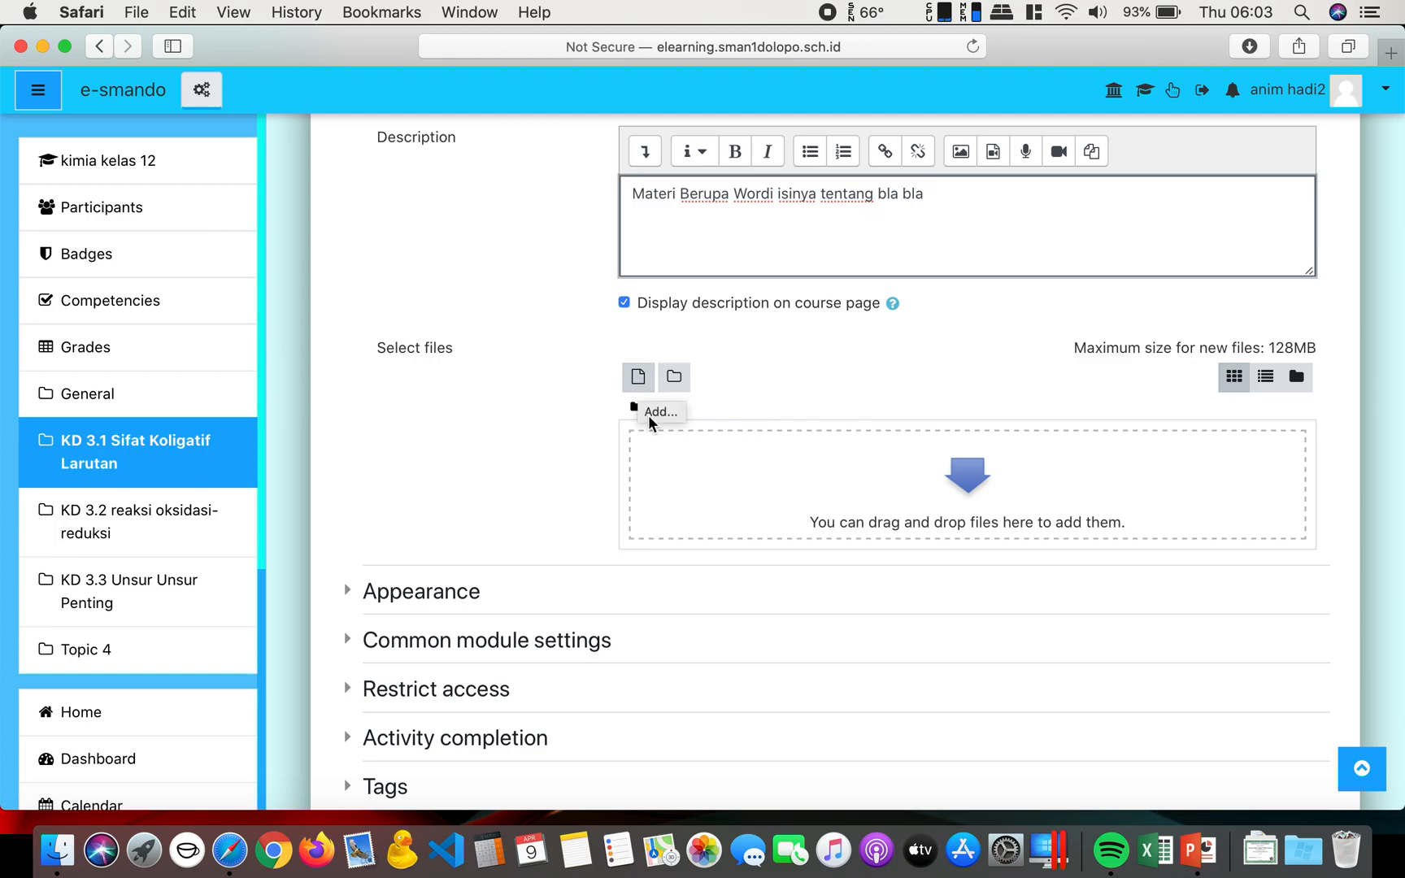
{"action": "scroll", "coordinate": [672, 488], "scroll_direction": "up", "scroll_amount": 3}
{"action": "scroll", "coordinate": [671, 487], "scroll_direction": "down", "scroll_amount": 1}
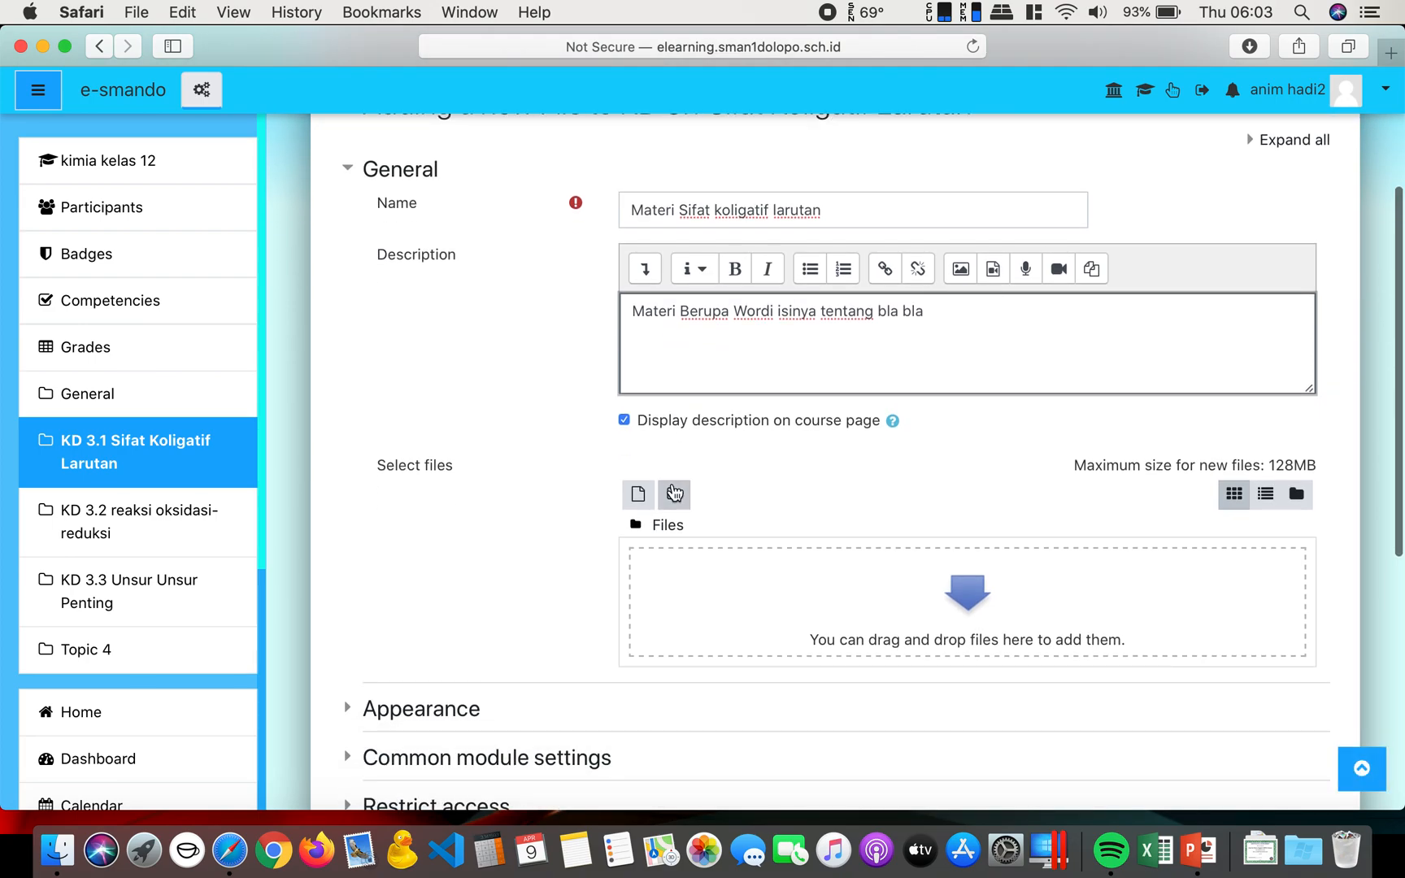
{"action": "scroll", "coordinate": [721, 426], "scroll_direction": "down", "scroll_amount": 3}
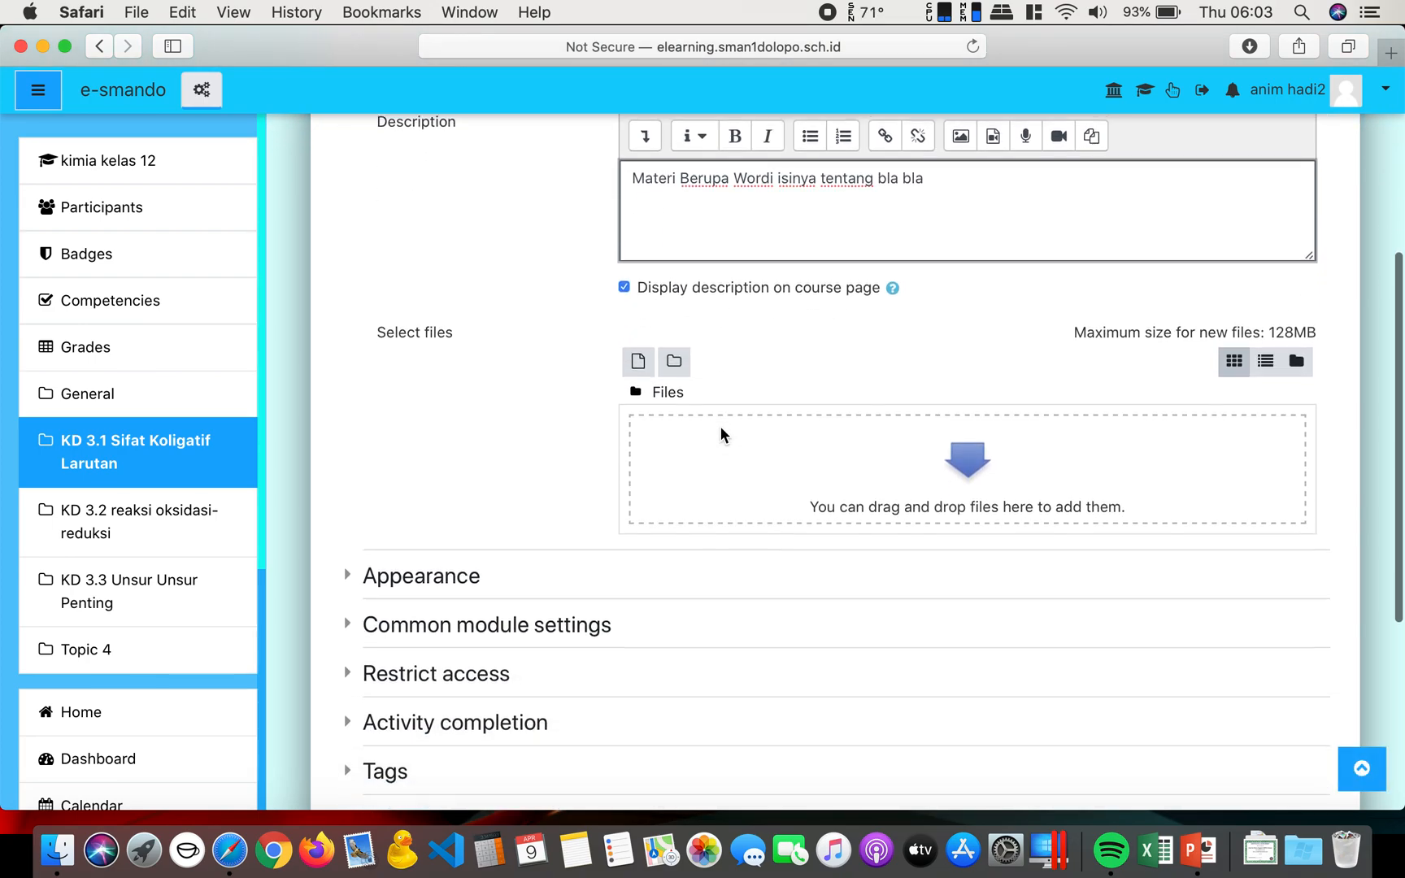
{"action": "left_click", "coordinate": [636, 348]}
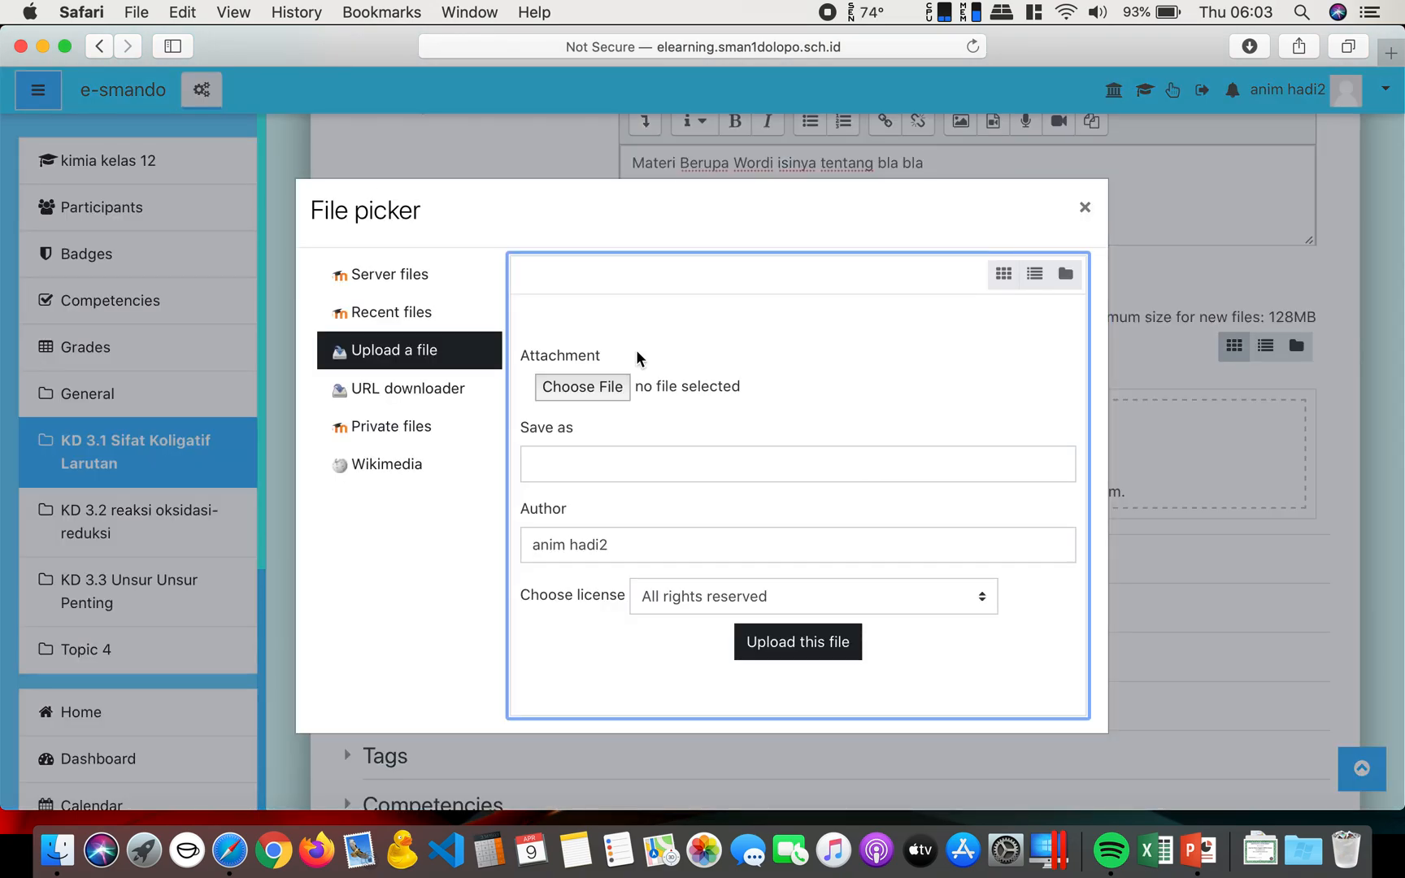
{"action": "left_click", "coordinate": [591, 386]}
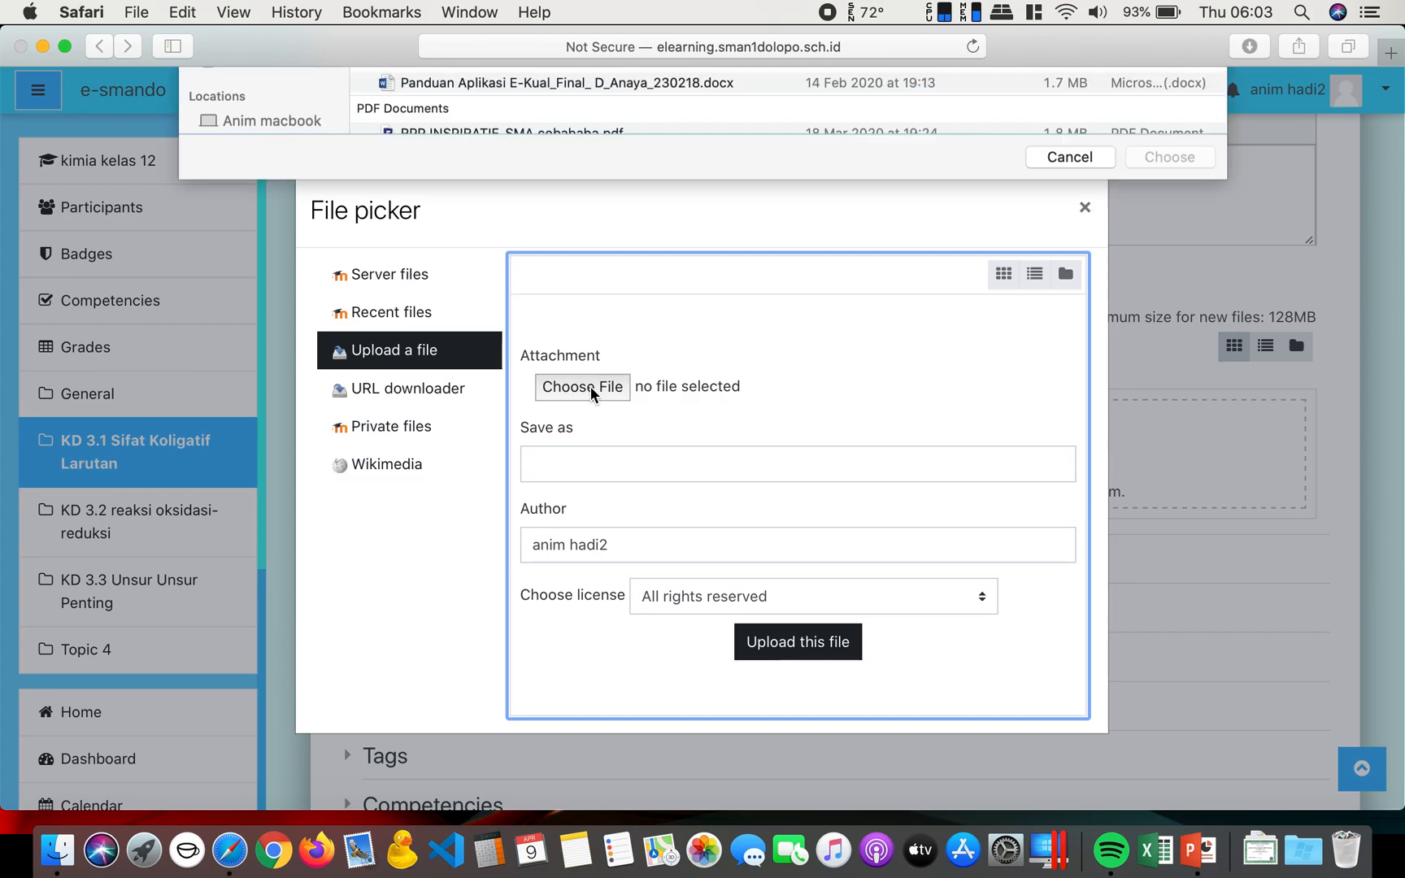
{"action": "scroll", "coordinate": [636, 410], "scroll_direction": "down", "scroll_amount": 5}
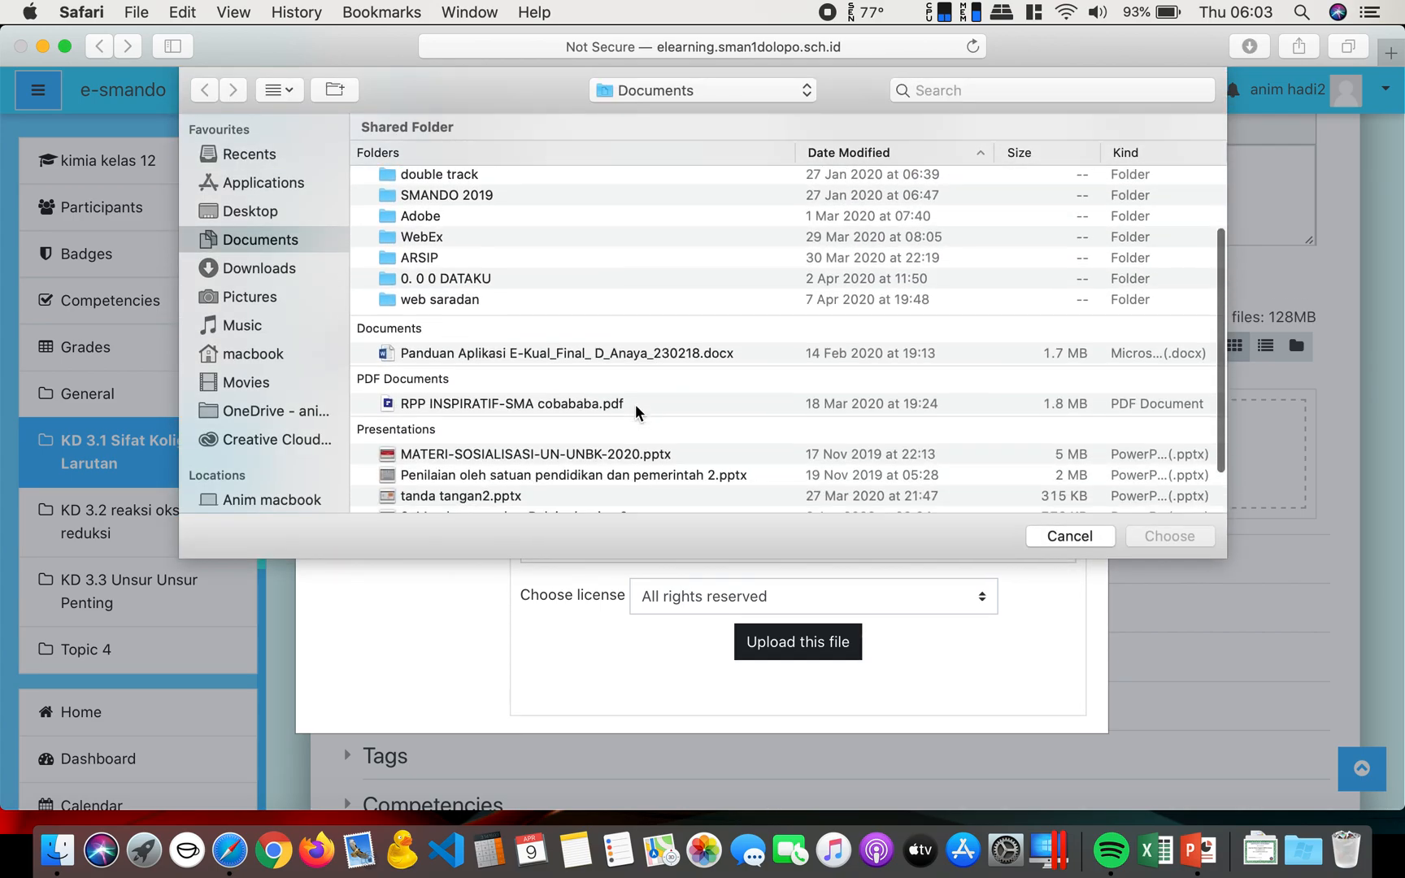
{"action": "scroll", "coordinate": [636, 404], "scroll_direction": "up", "scroll_amount": 5}
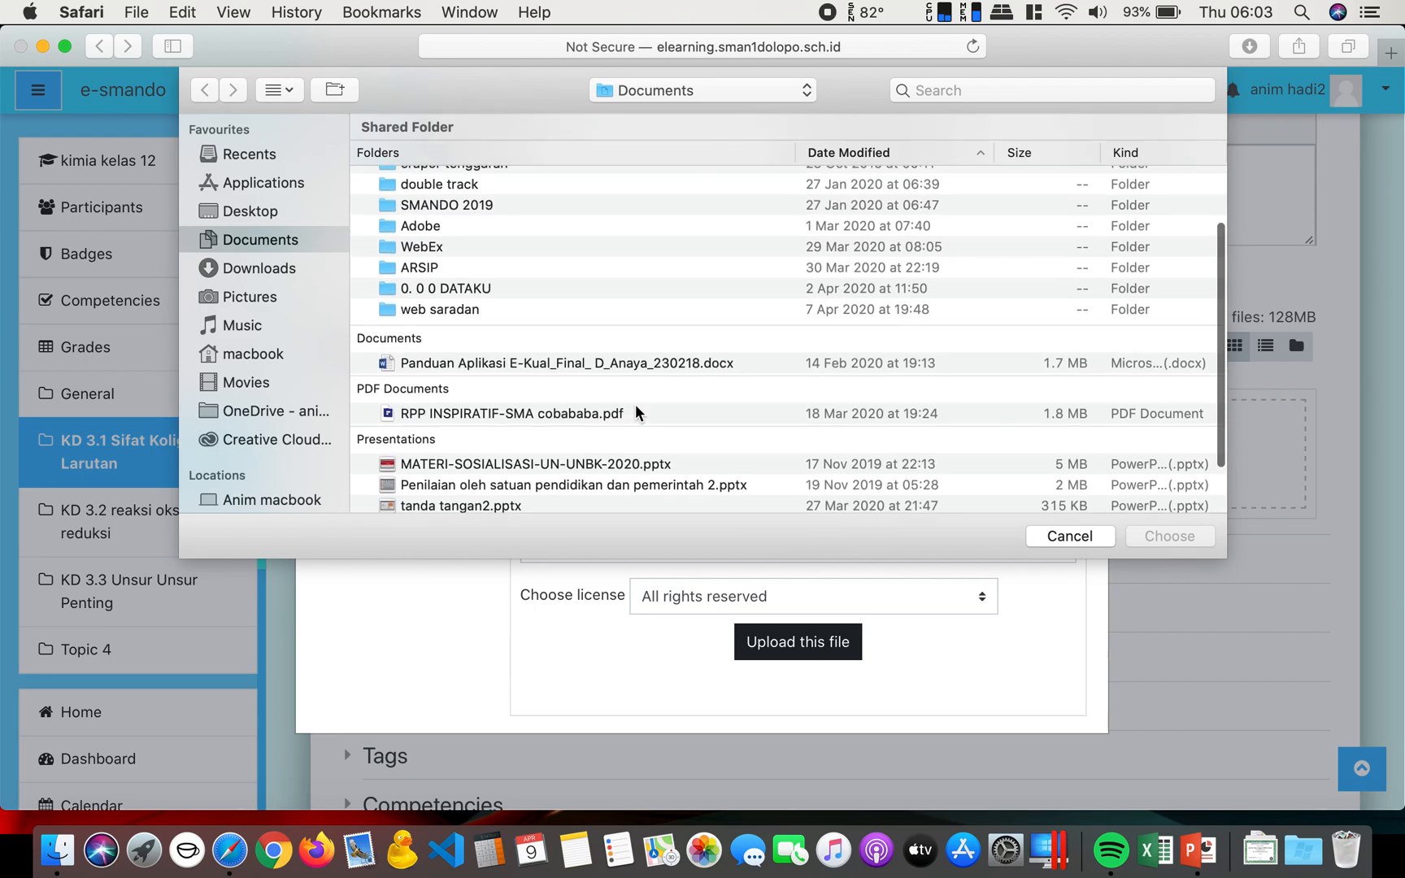
{"action": "scroll", "coordinate": [635, 405], "scroll_direction": "down", "scroll_amount": 2}
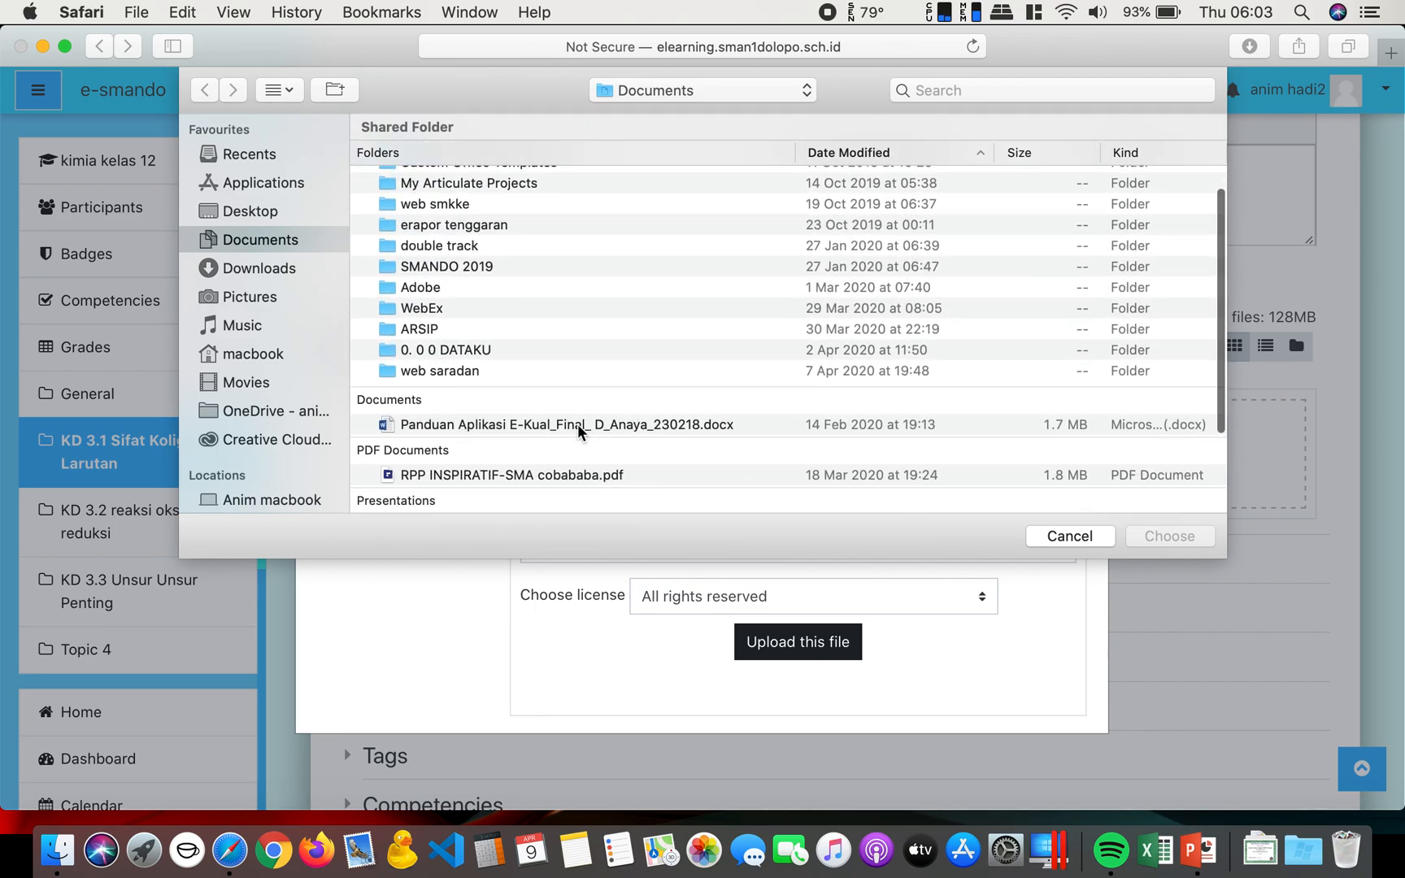
{"action": "left_click", "coordinate": [558, 429]}
{"action": "left_click", "coordinate": [1178, 539]}
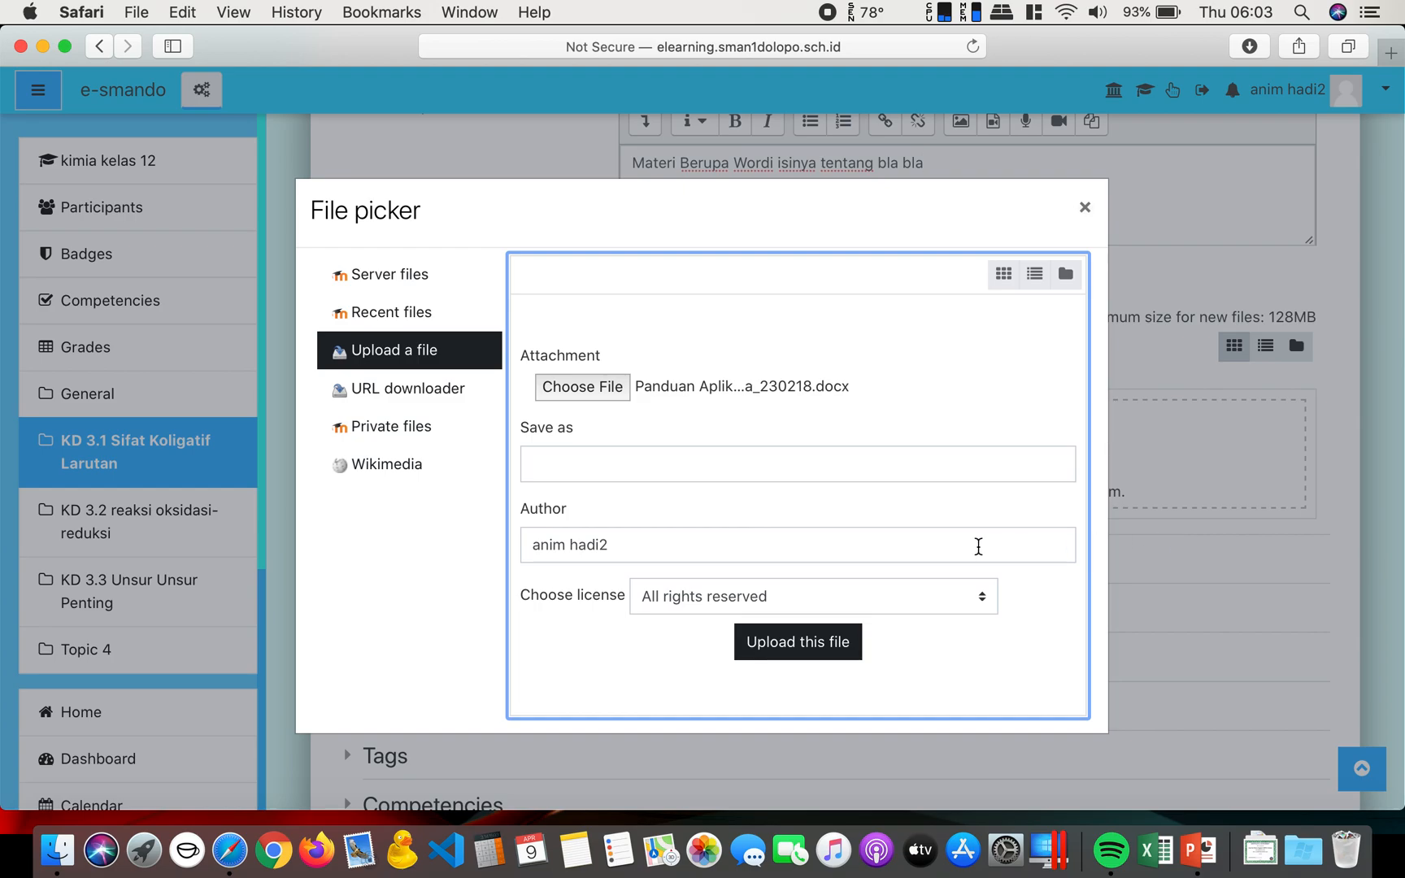
{"action": "left_click", "coordinate": [784, 650]}
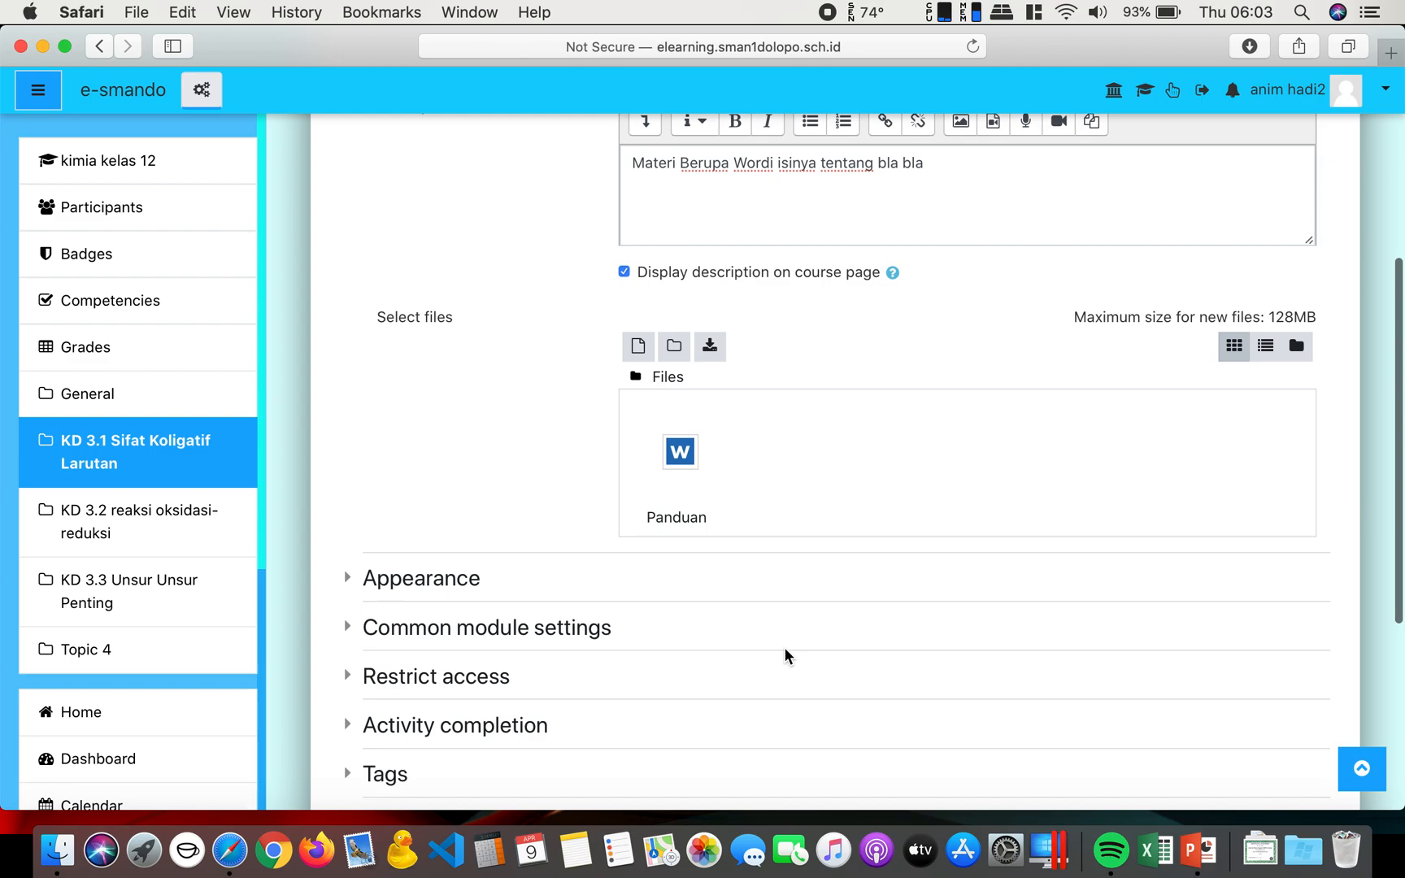
Step: Save the Word file resource and return to the course page
{"action": "scroll", "coordinate": [785, 655], "scroll_direction": "down", "scroll_amount": 2}
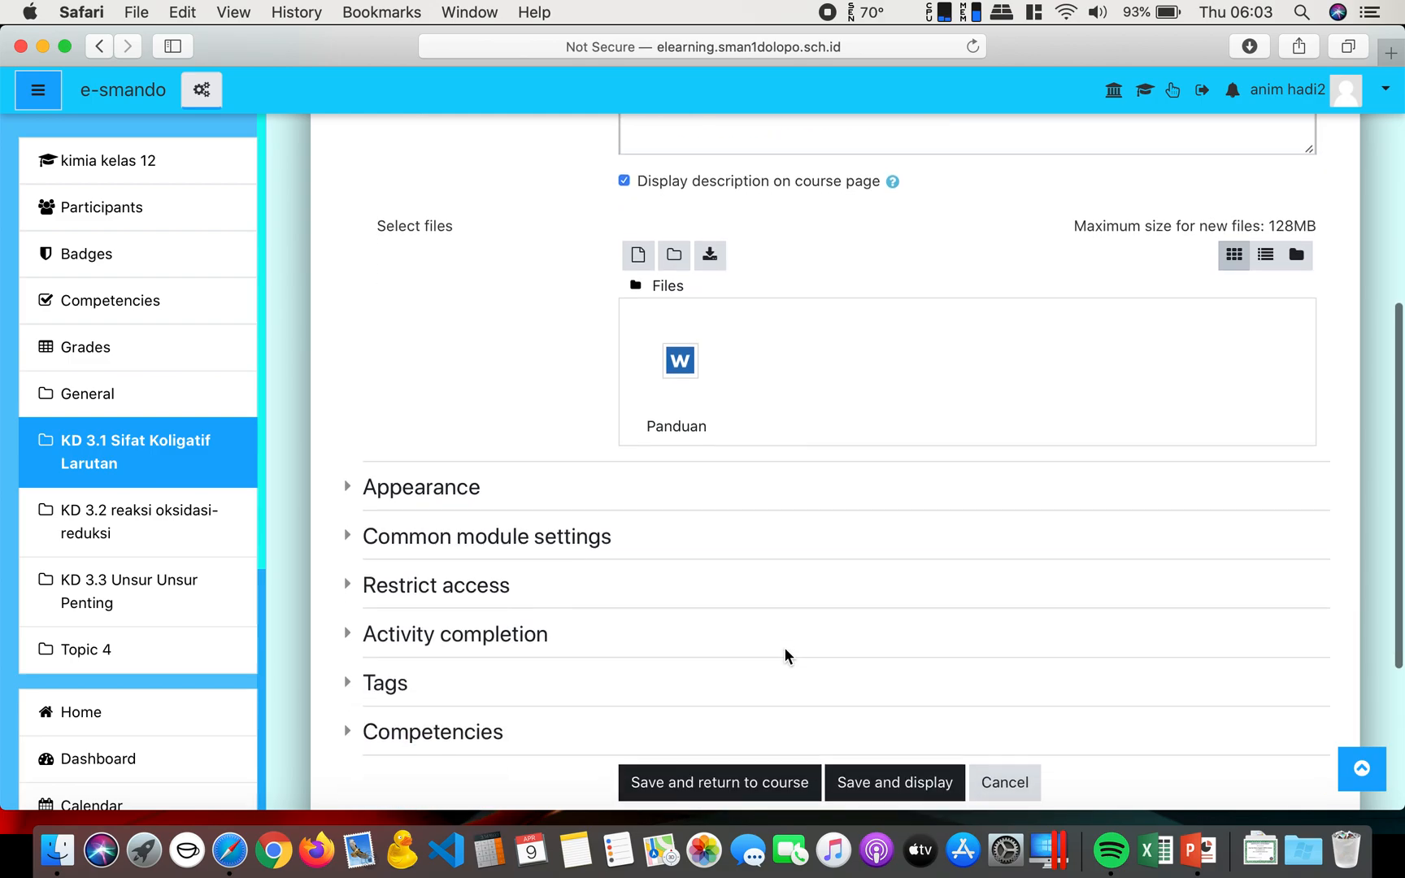
{"action": "scroll", "coordinate": [784, 647], "scroll_direction": "down", "scroll_amount": 4}
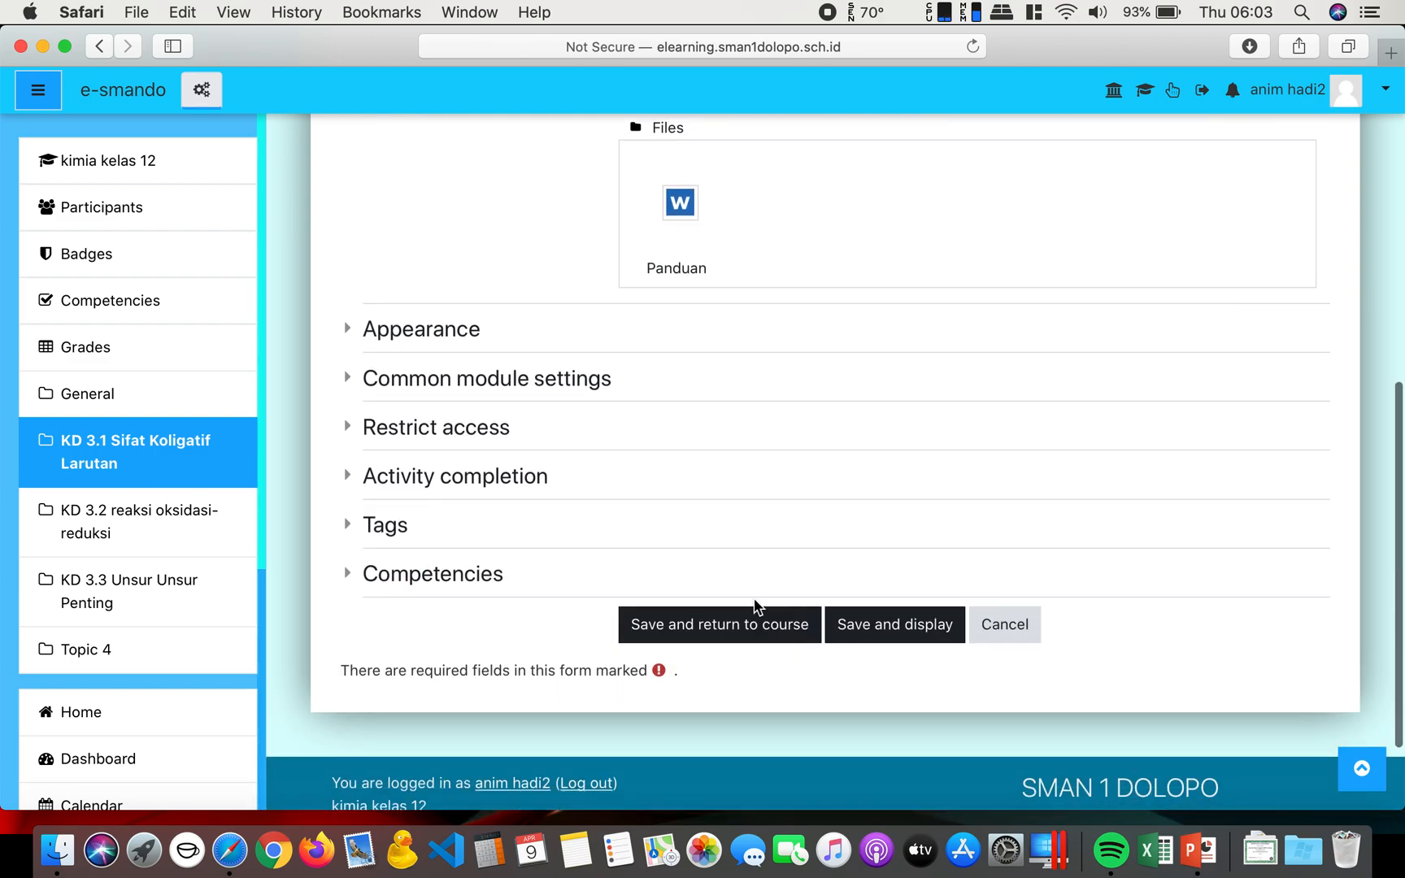
{"action": "left_click", "coordinate": [715, 624]}
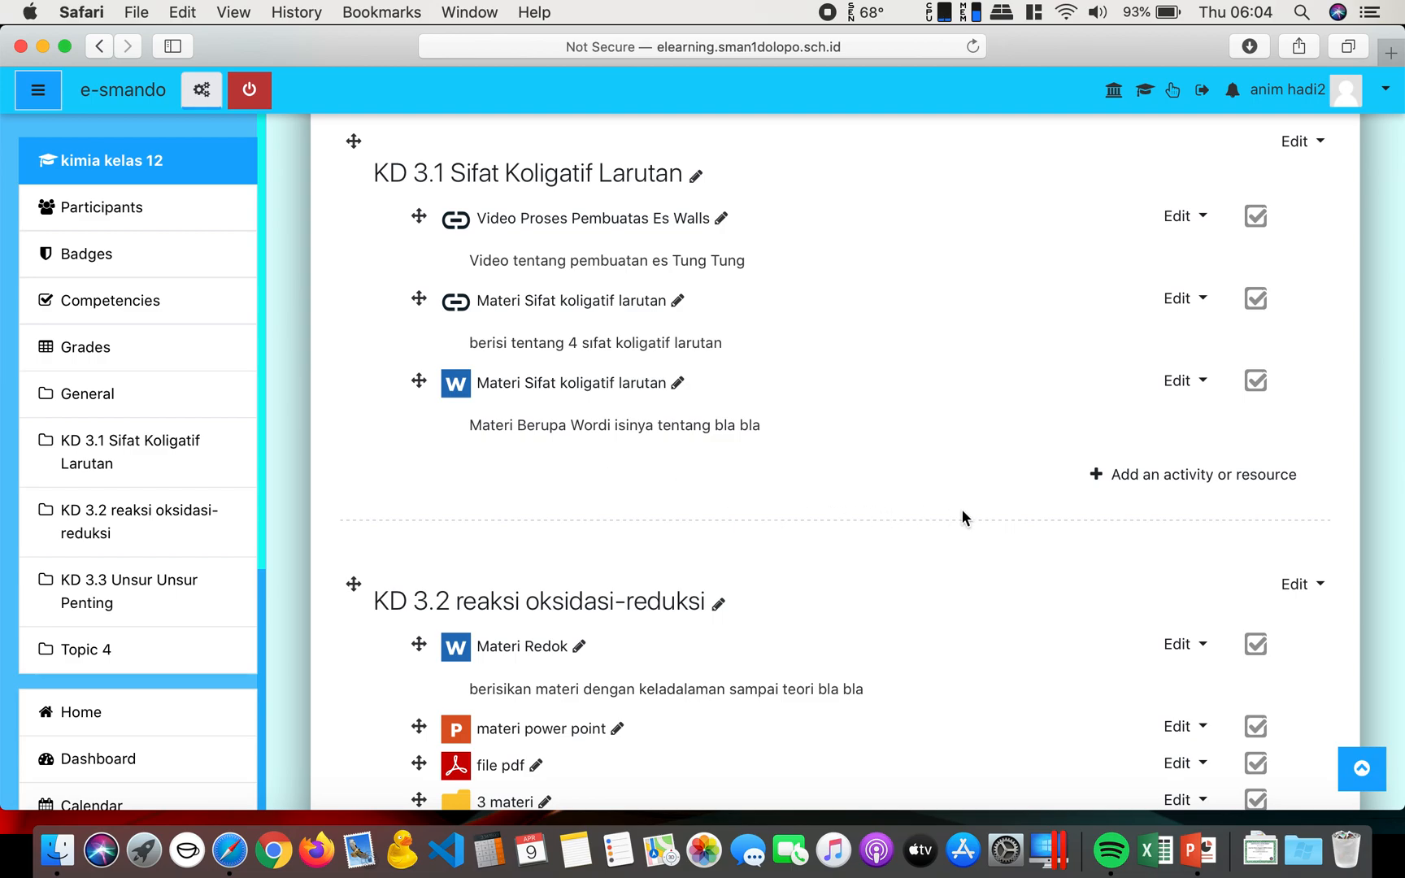
Step: Start adding another File resource to the KD 3.1 Sifat Koligatif Larutan topic
{"action": "left_click", "coordinate": [1172, 481]}
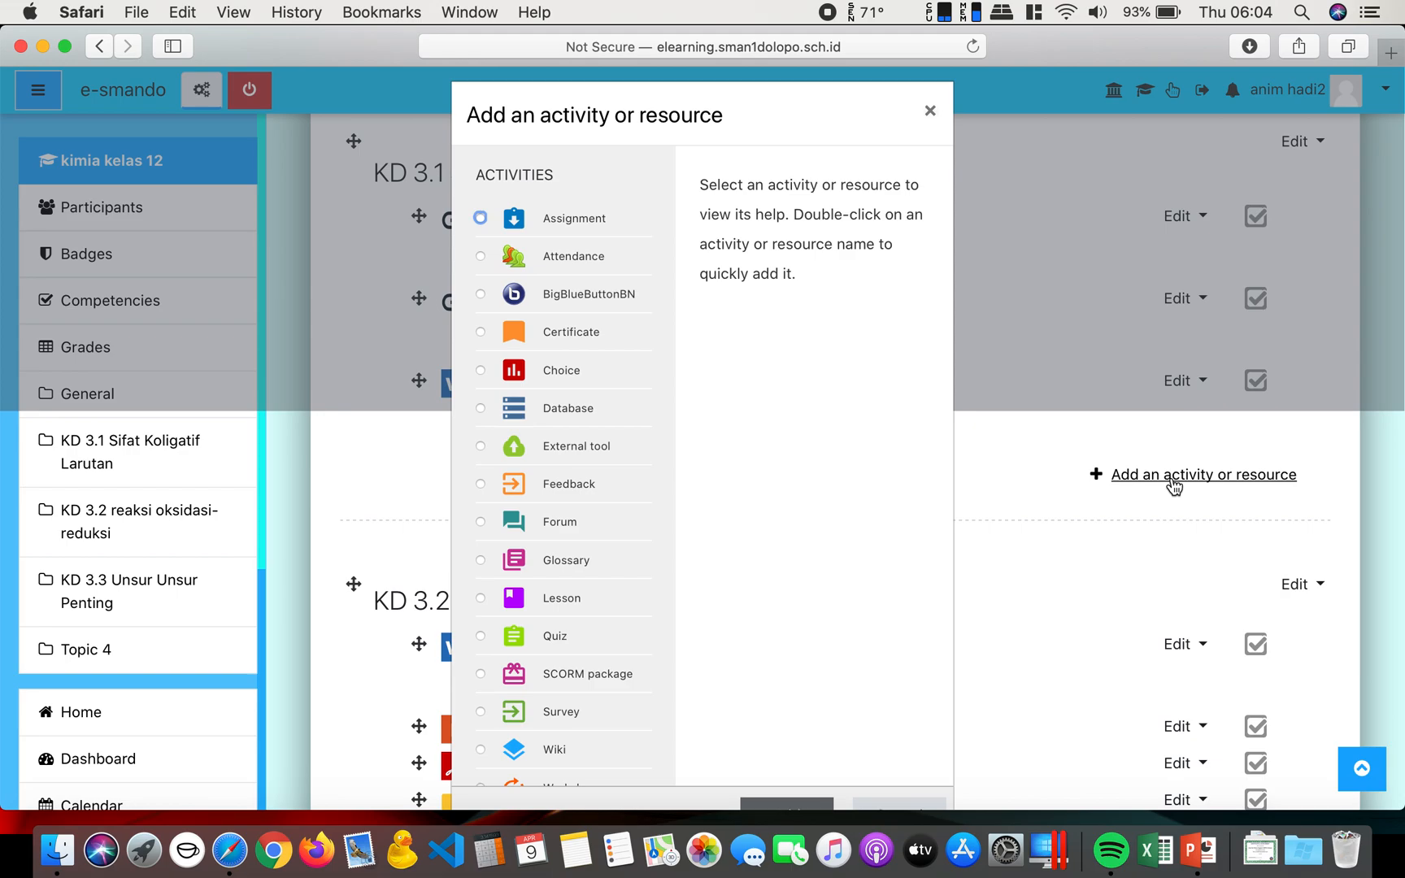
{"action": "scroll", "coordinate": [599, 429], "scroll_direction": "down", "scroll_amount": 5}
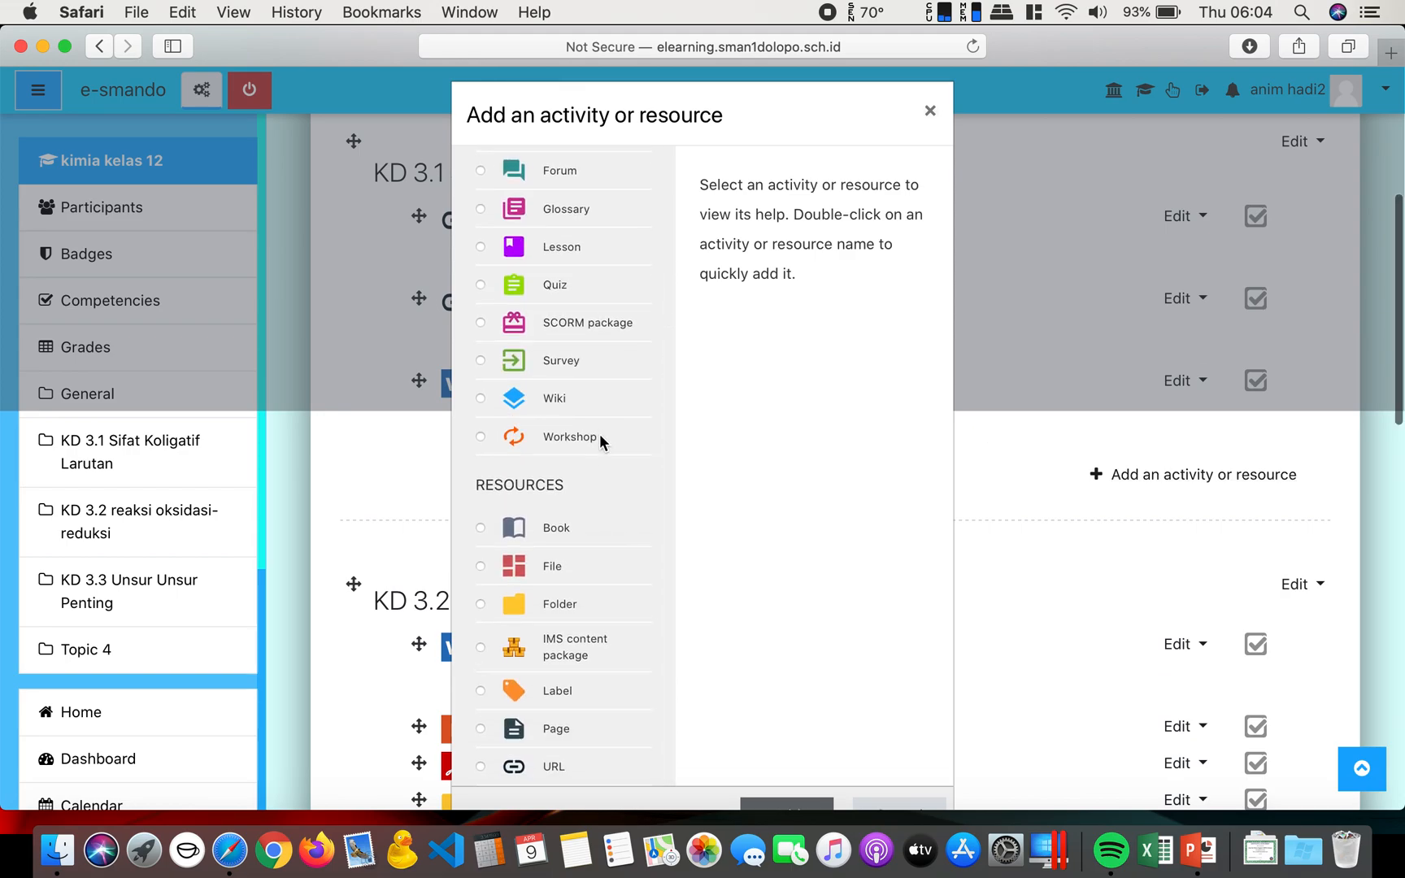
{"action": "left_click", "coordinate": [480, 566]}
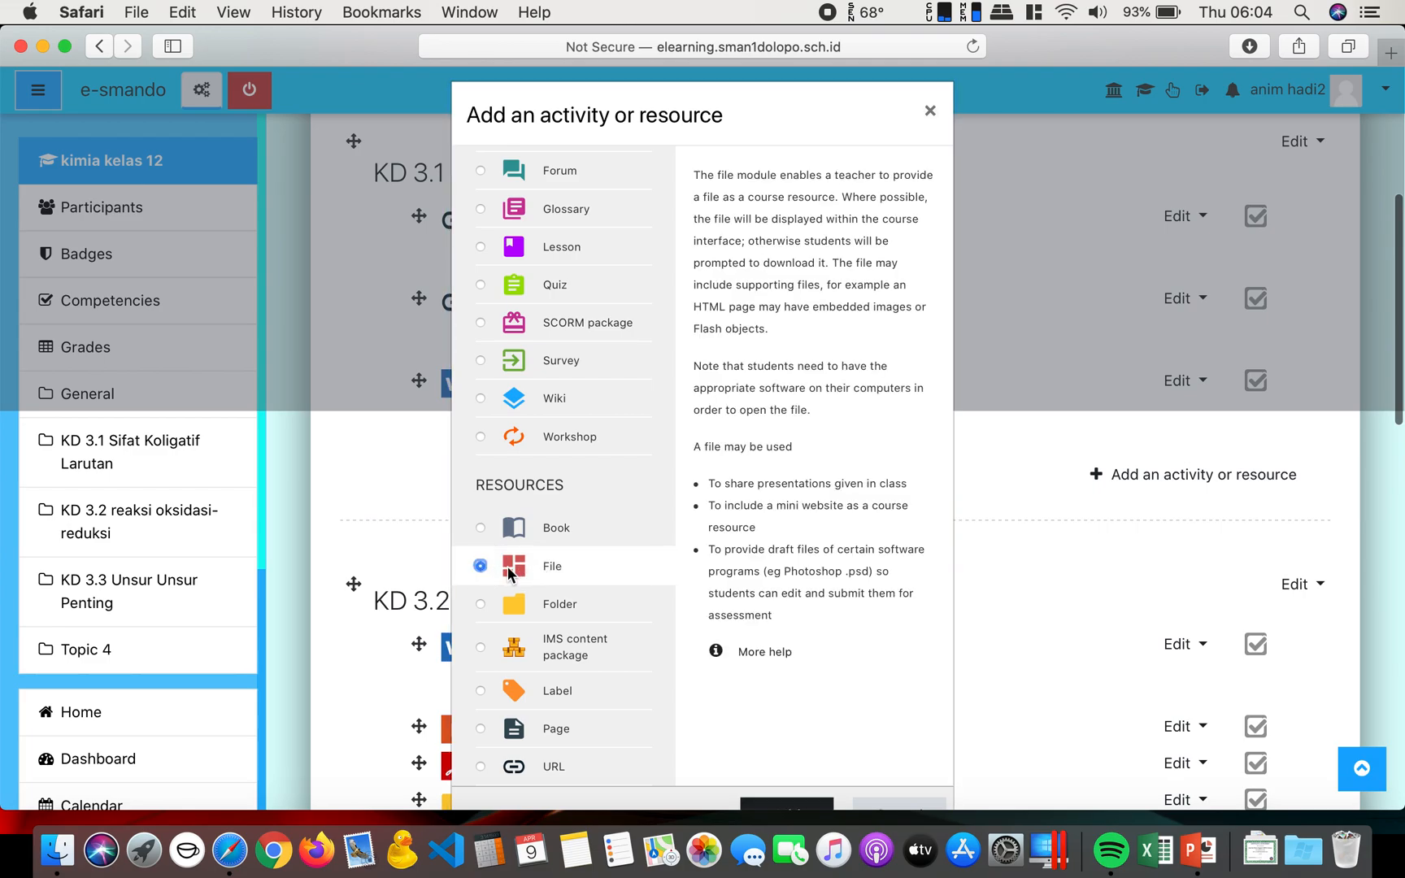
{"action": "scroll", "coordinate": [752, 583], "scroll_direction": "down", "scroll_amount": 3}
{"action": "left_click", "coordinate": [787, 637]}
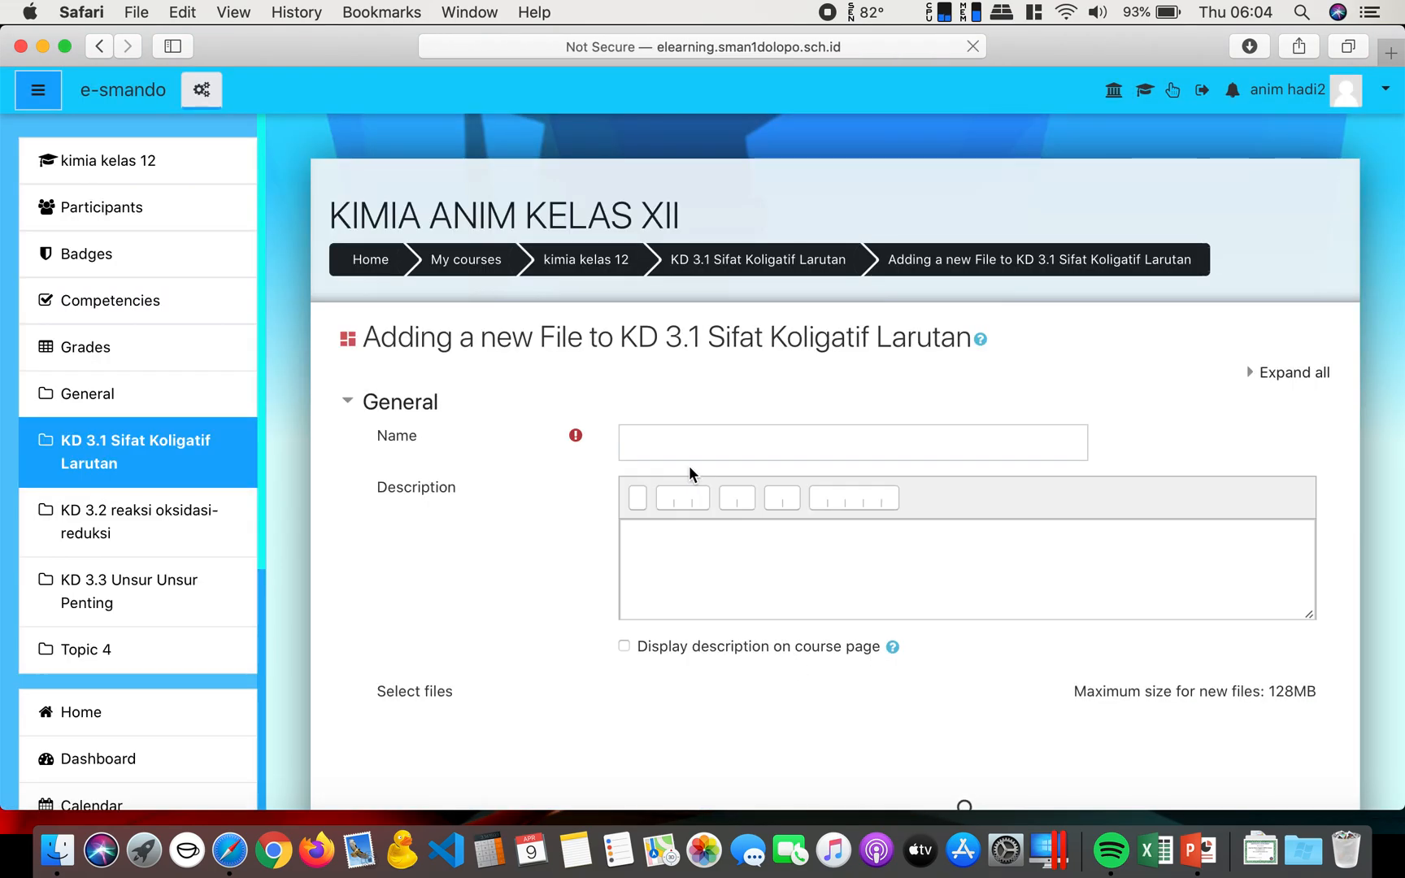
Step: Name the new file resource "sift Koligatif larutan"
{"action": "left_click", "coordinate": [673, 448]}
{"action": "type", "text": "si"}
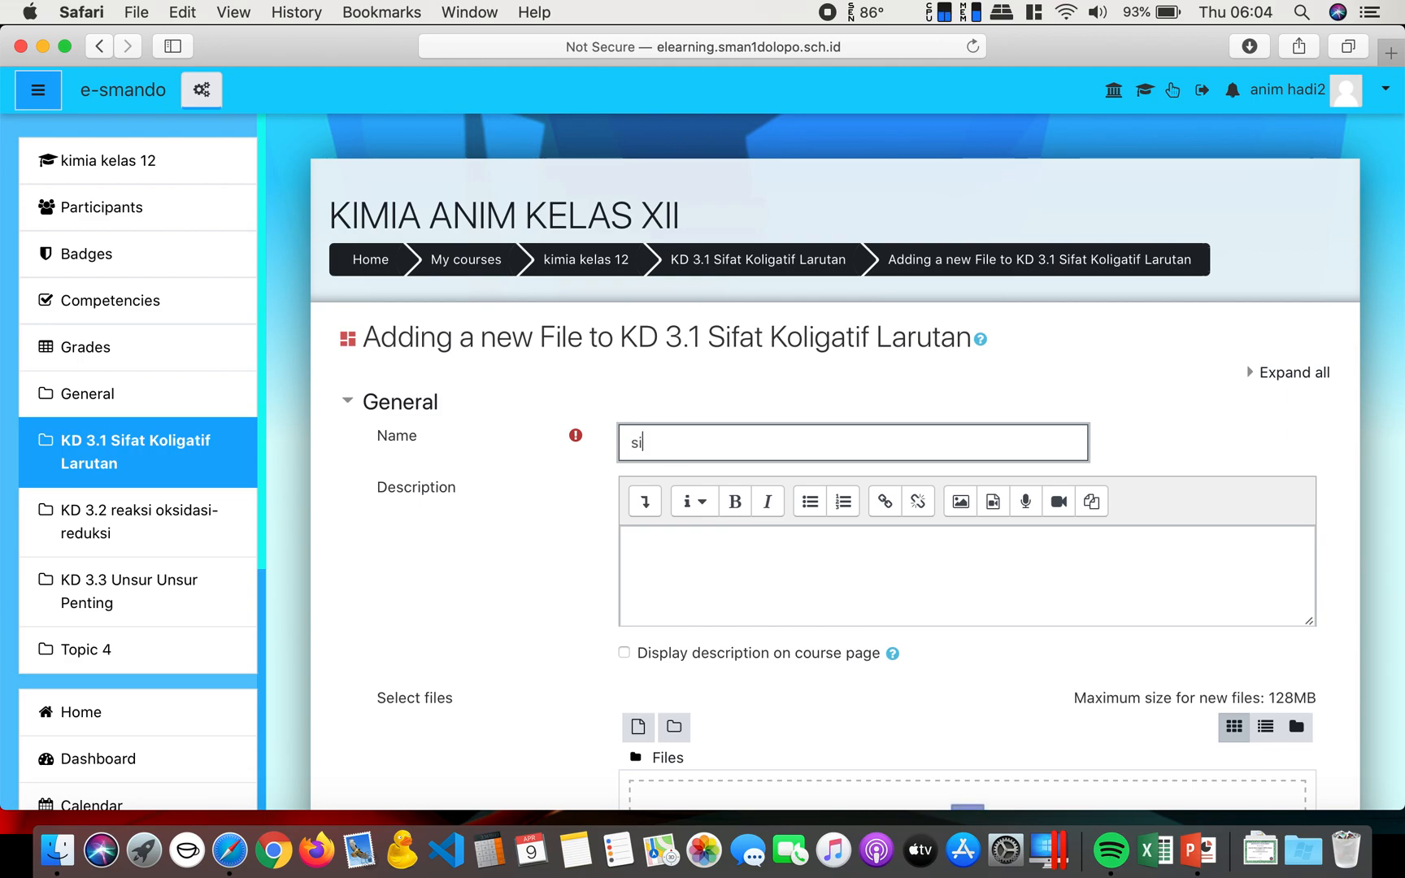
{"action": "type", "text": "fat Koligatif"}
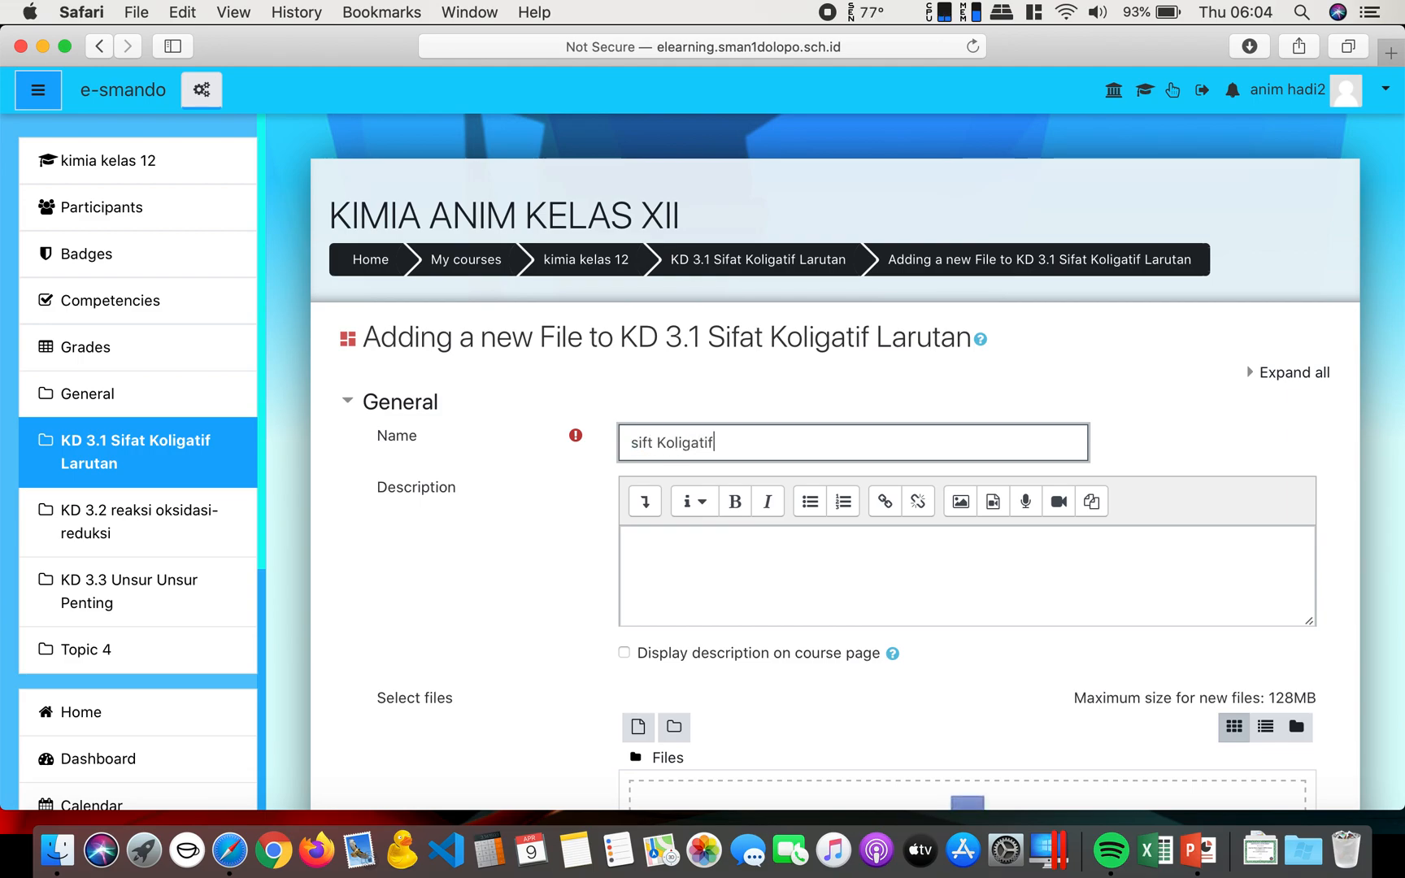
{"action": "type", "text": " larutan"}
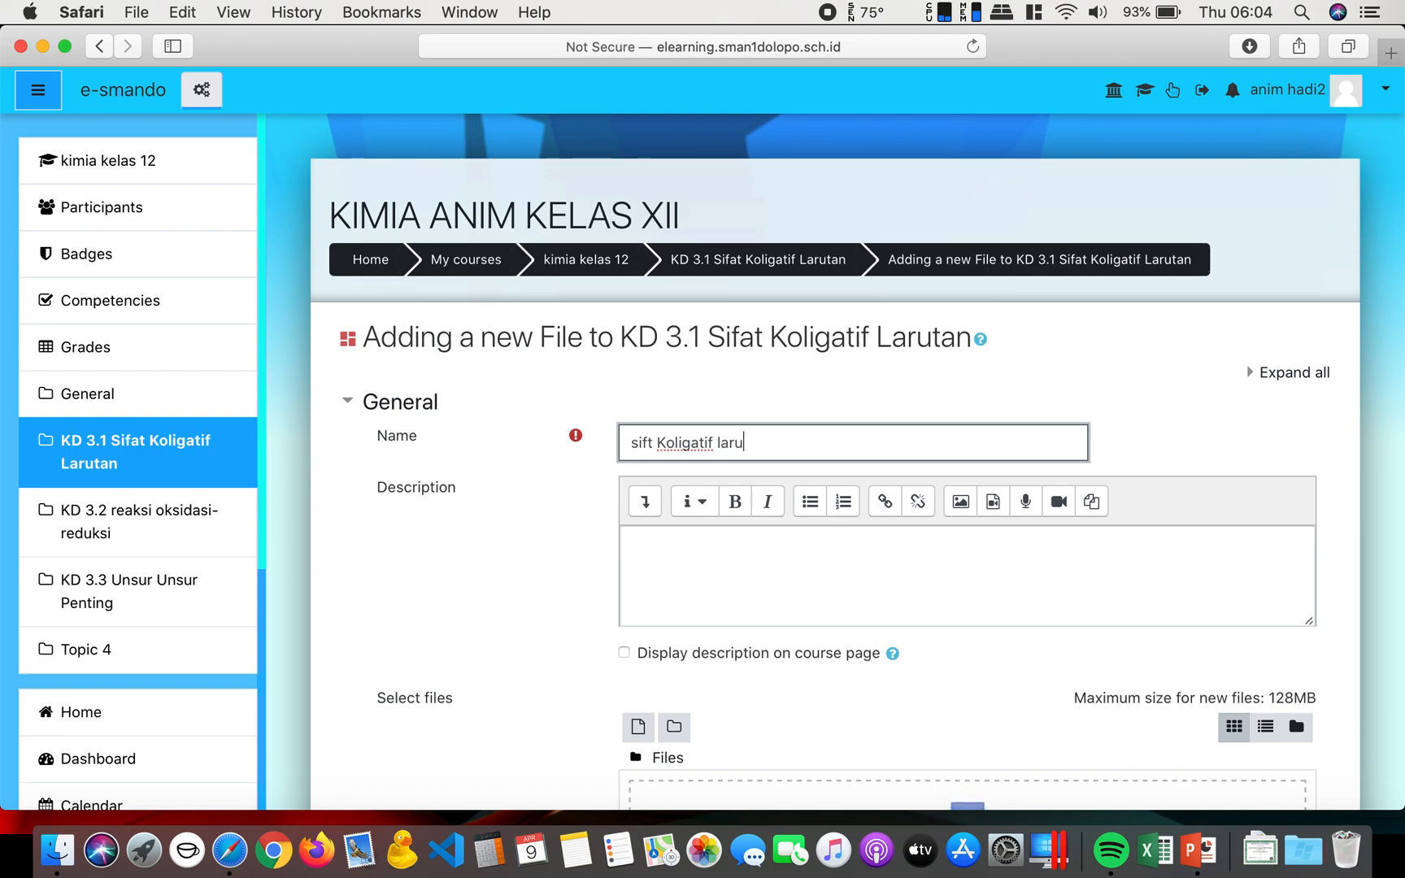
Step: Enable displaying the description on the course page and enter the description "ppt ini tentang bla bla"
{"action": "left_click", "coordinate": [628, 659]}
{"action": "left_click", "coordinate": [650, 558]}
{"action": "type", "text": "ppt ini tentang bl a bla"}
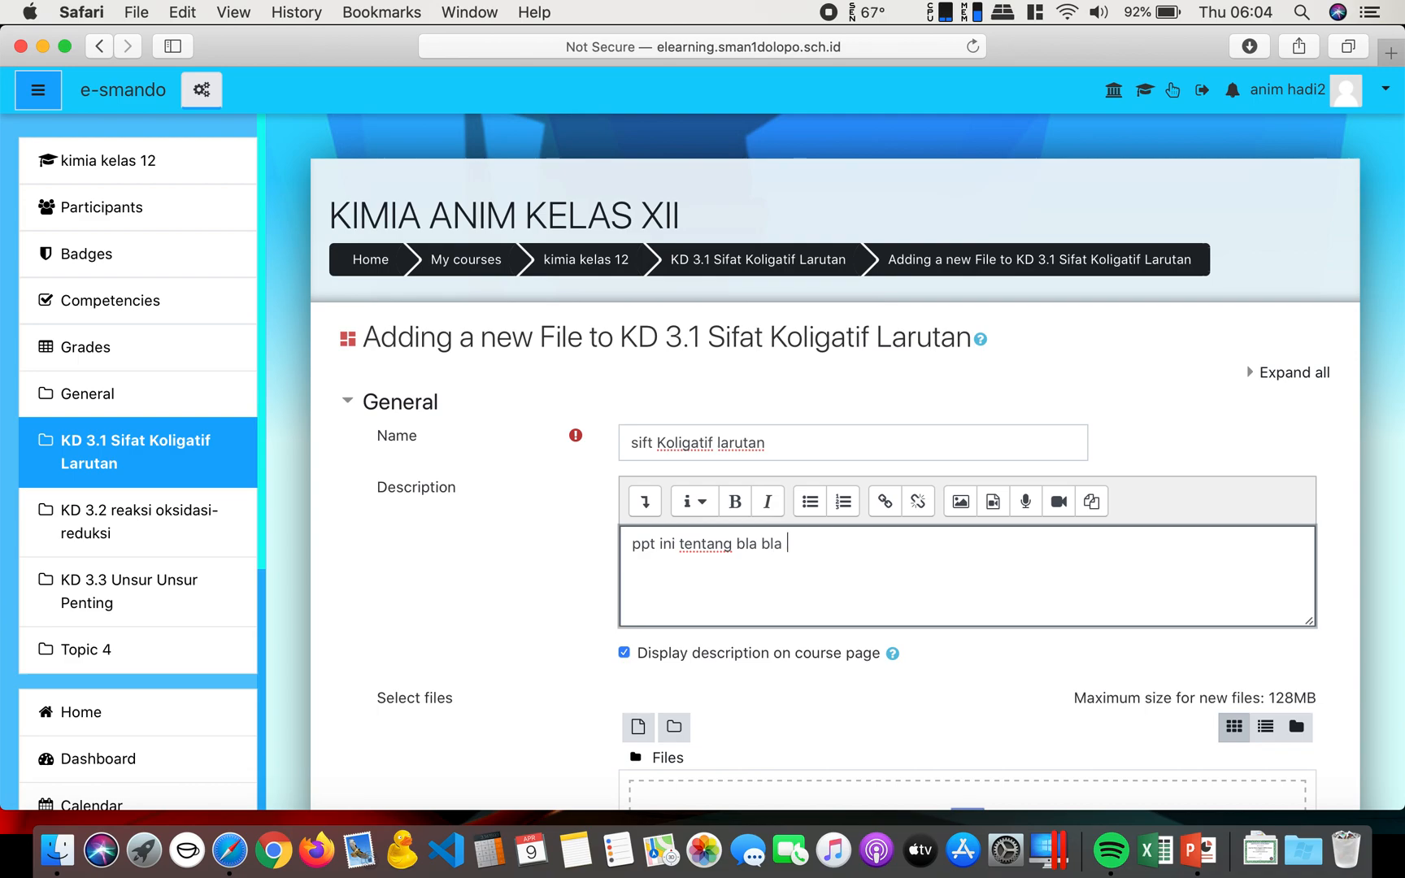
Step: Upload the presentation "tanda tangan2.pptx" from the Documents folder as the resource's file
{"action": "scroll", "coordinate": [836, 456], "scroll_direction": "down", "scroll_amount": 5}
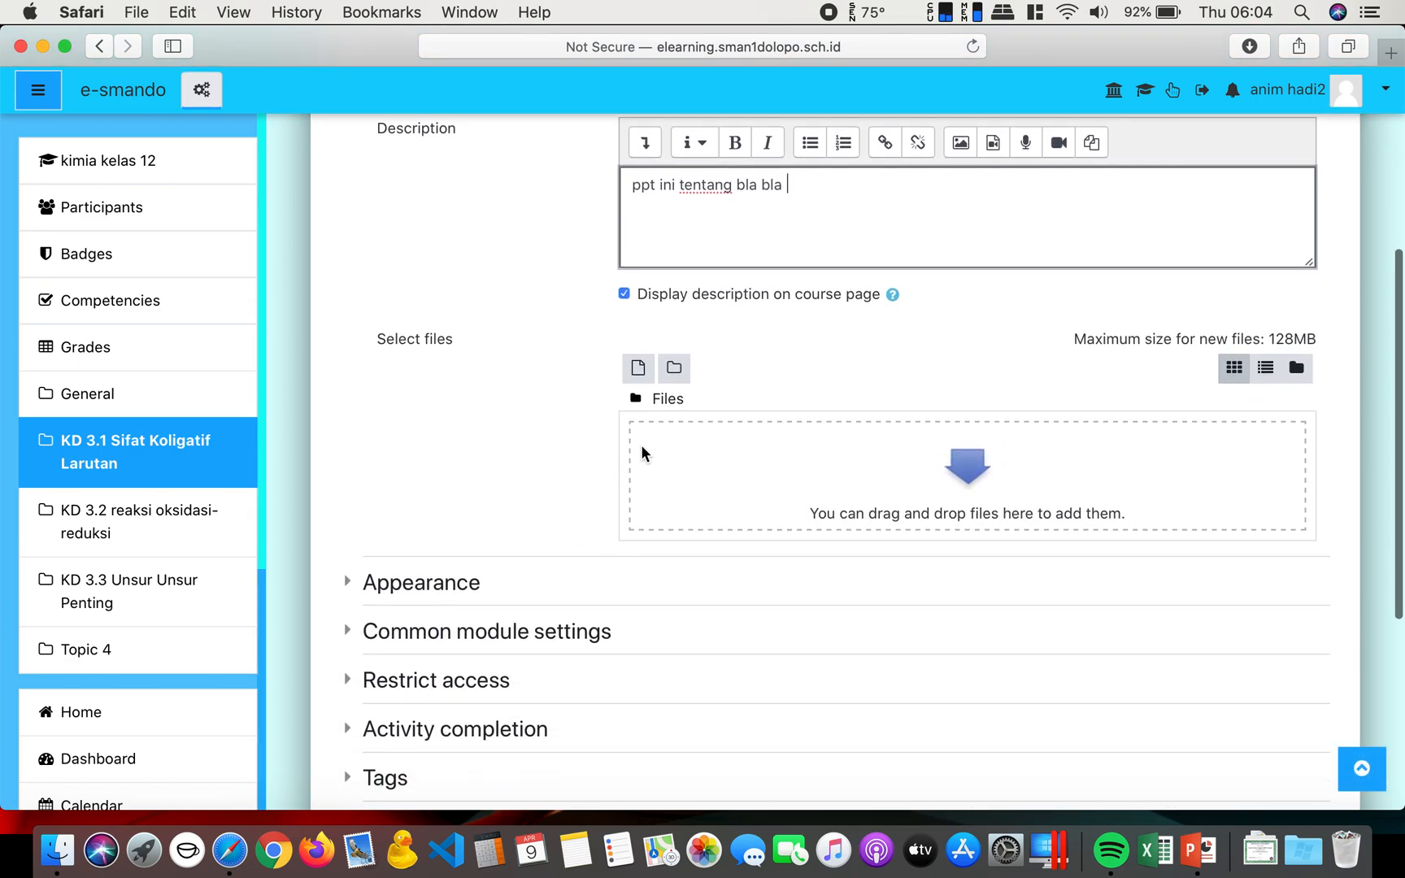
{"action": "scroll", "coordinate": [512, 385], "scroll_direction": "up", "scroll_amount": 2}
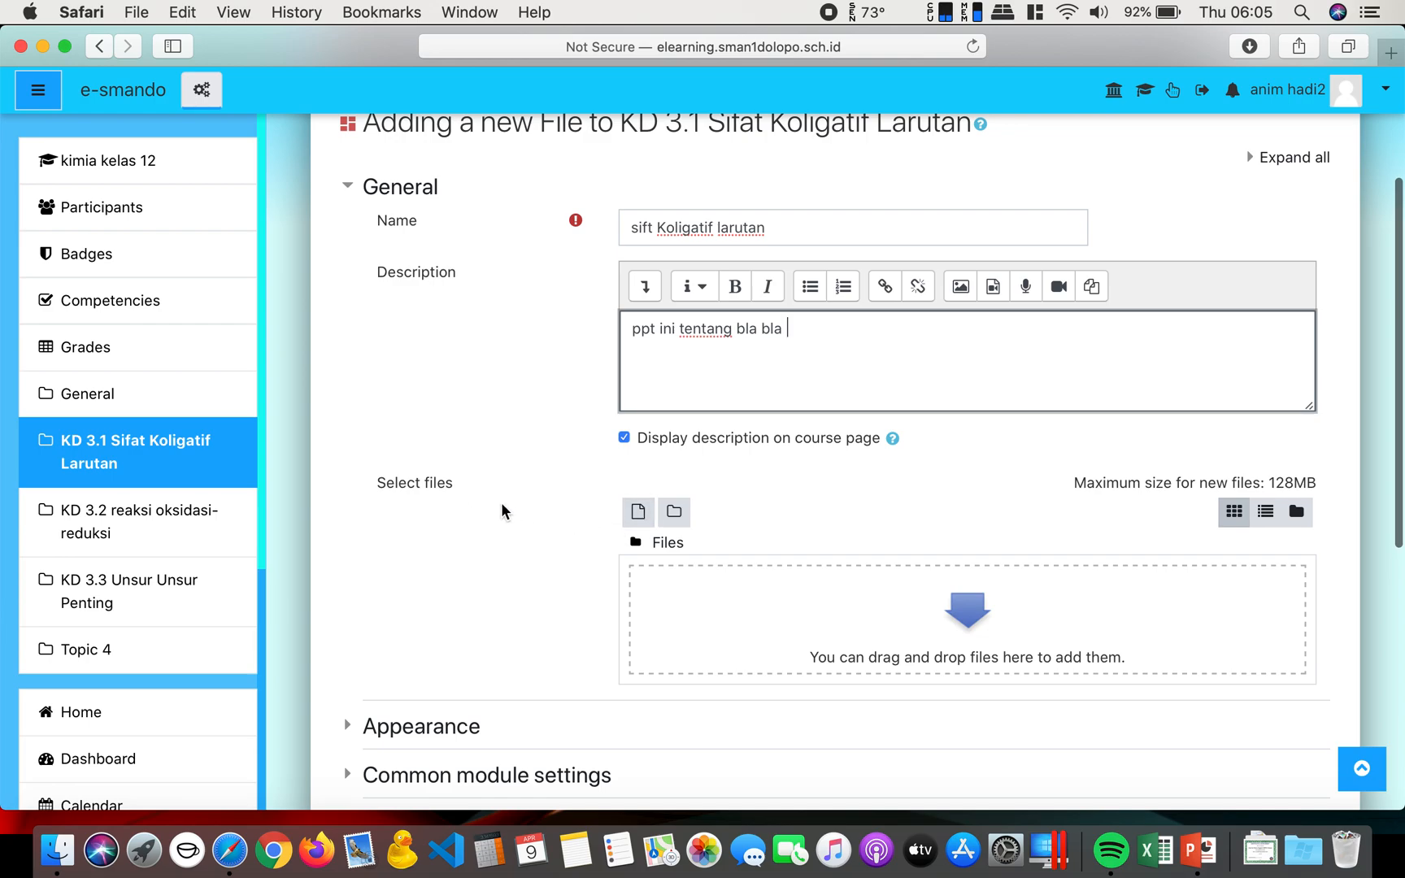
{"action": "left_click", "coordinate": [640, 523]}
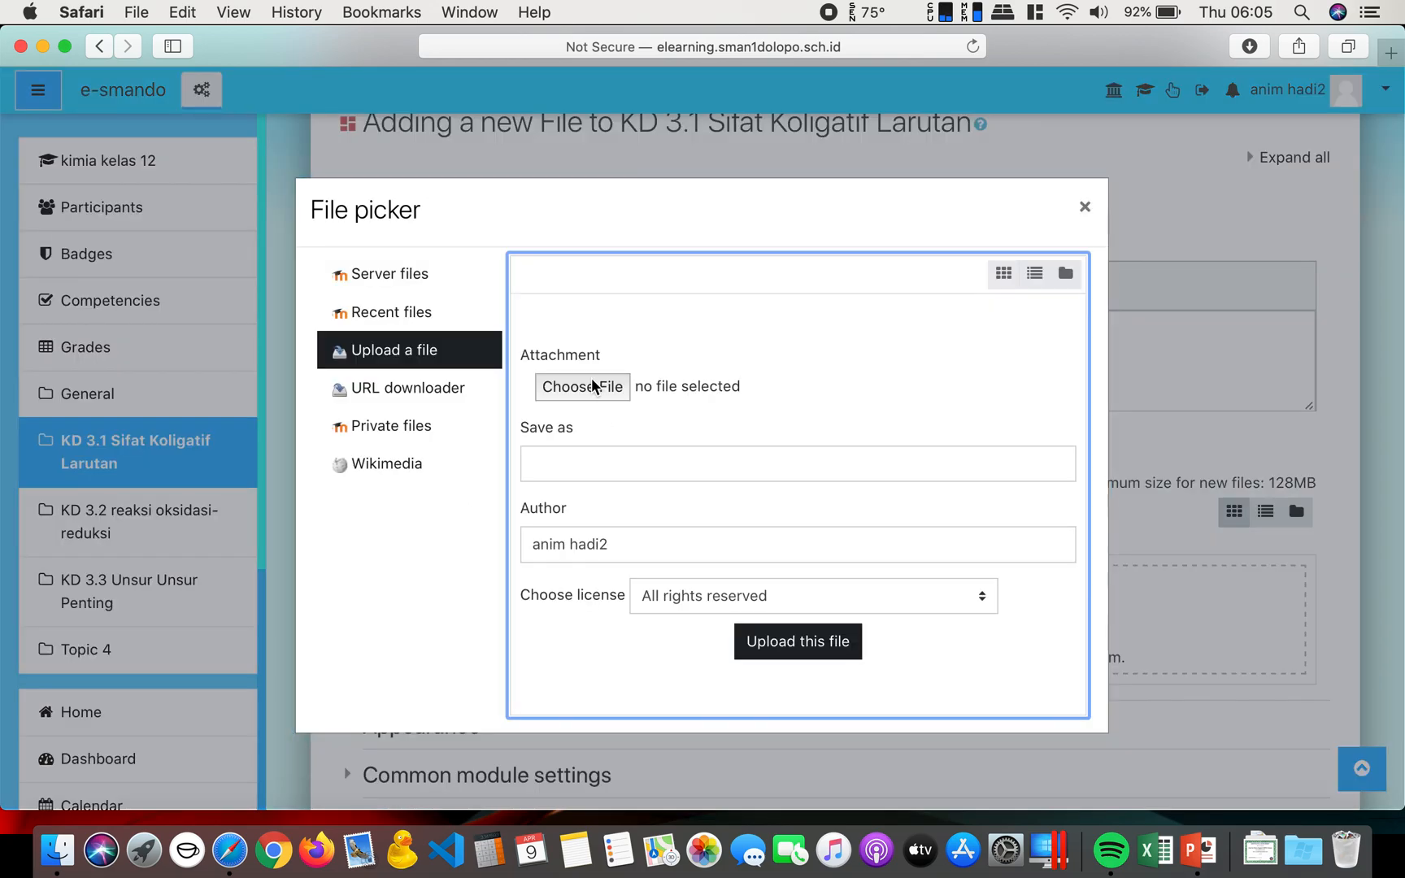
{"action": "left_click", "coordinate": [592, 385]}
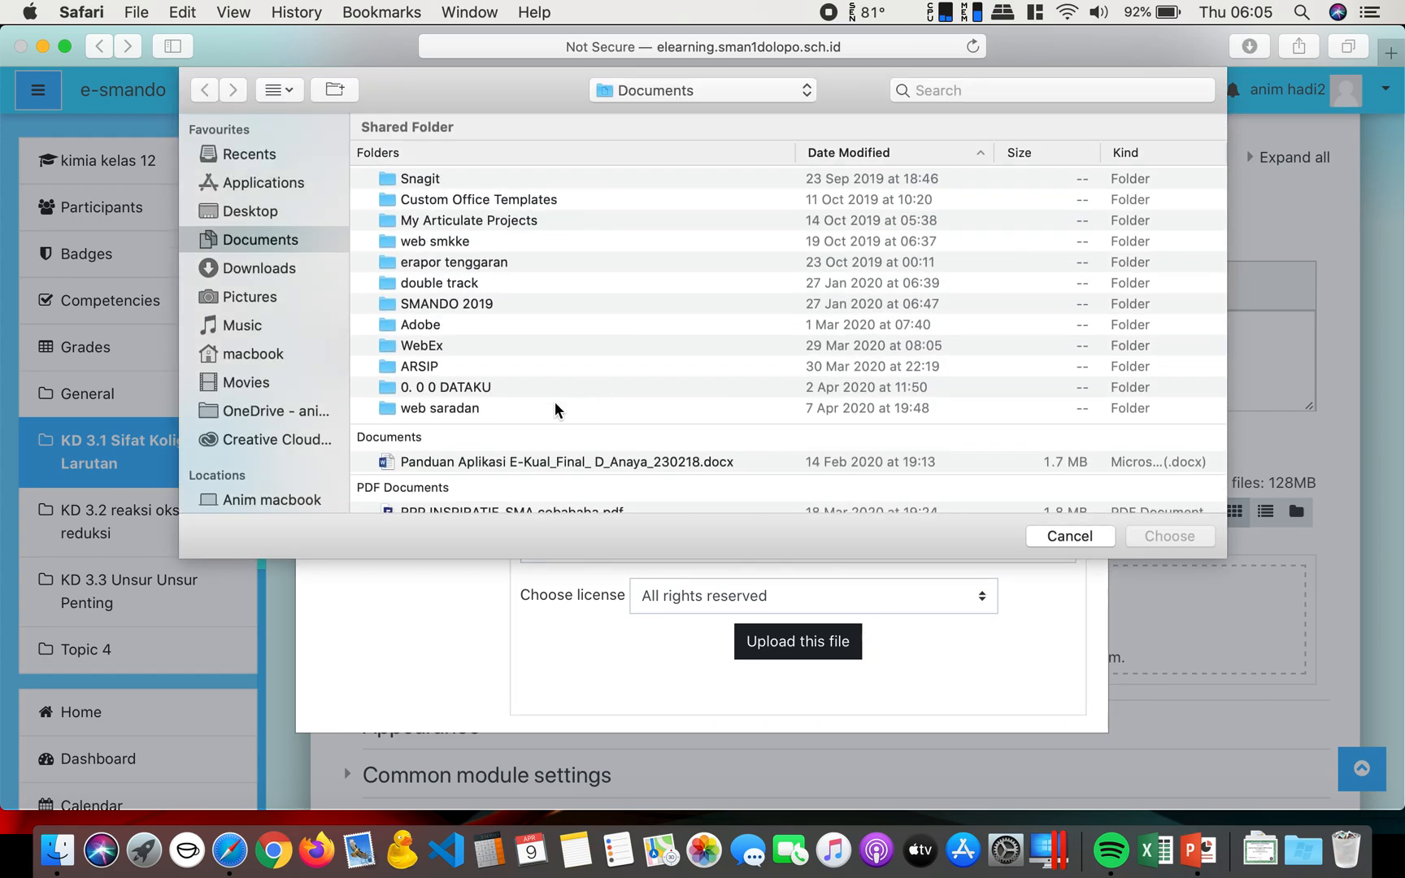
{"action": "scroll", "coordinate": [555, 401], "scroll_direction": "down", "scroll_amount": 3}
{"action": "scroll", "coordinate": [554, 402], "scroll_direction": "down", "scroll_amount": 1}
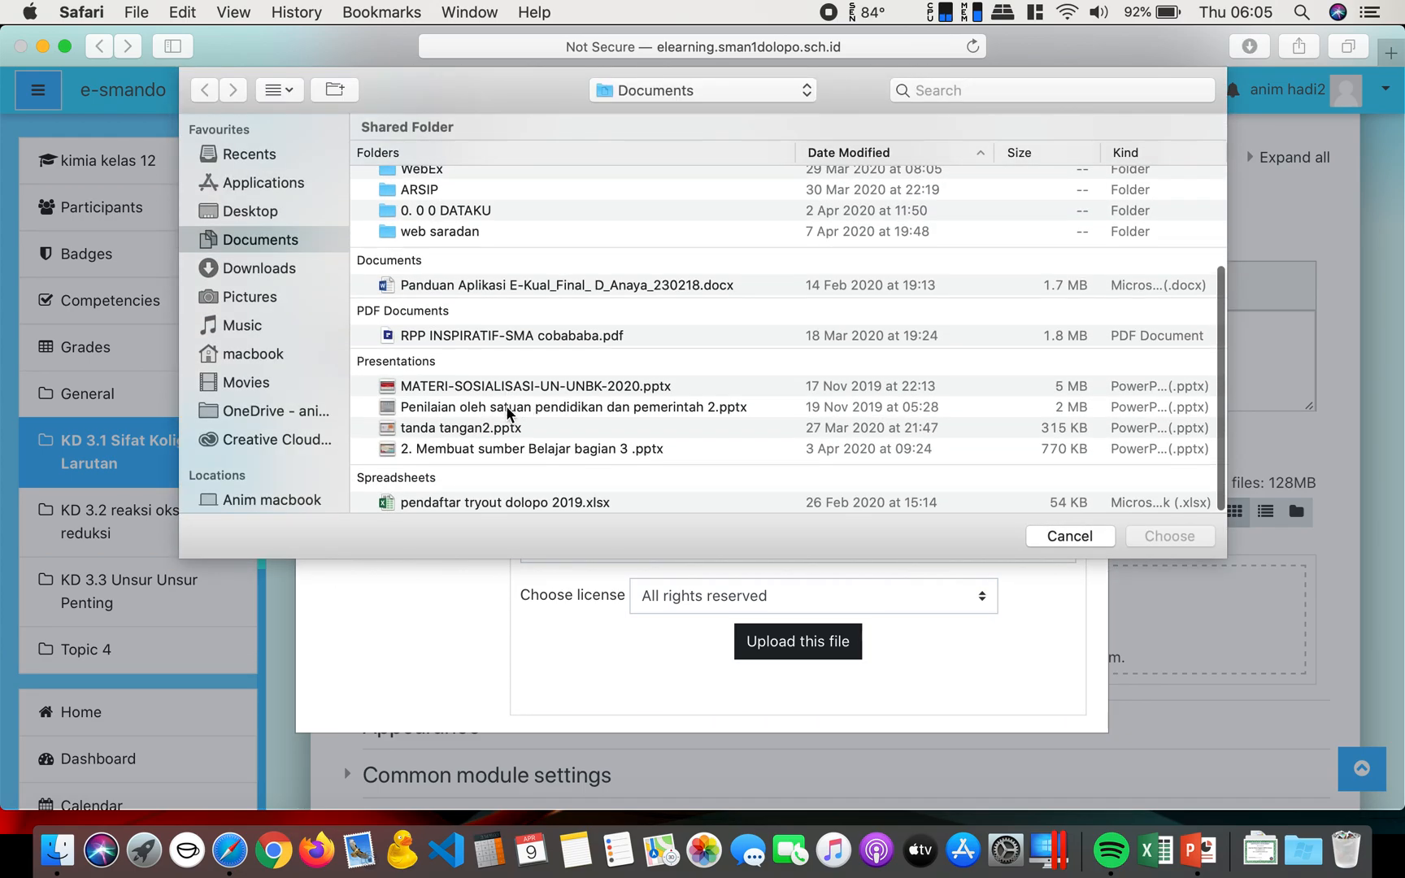
{"action": "left_click", "coordinate": [496, 384]}
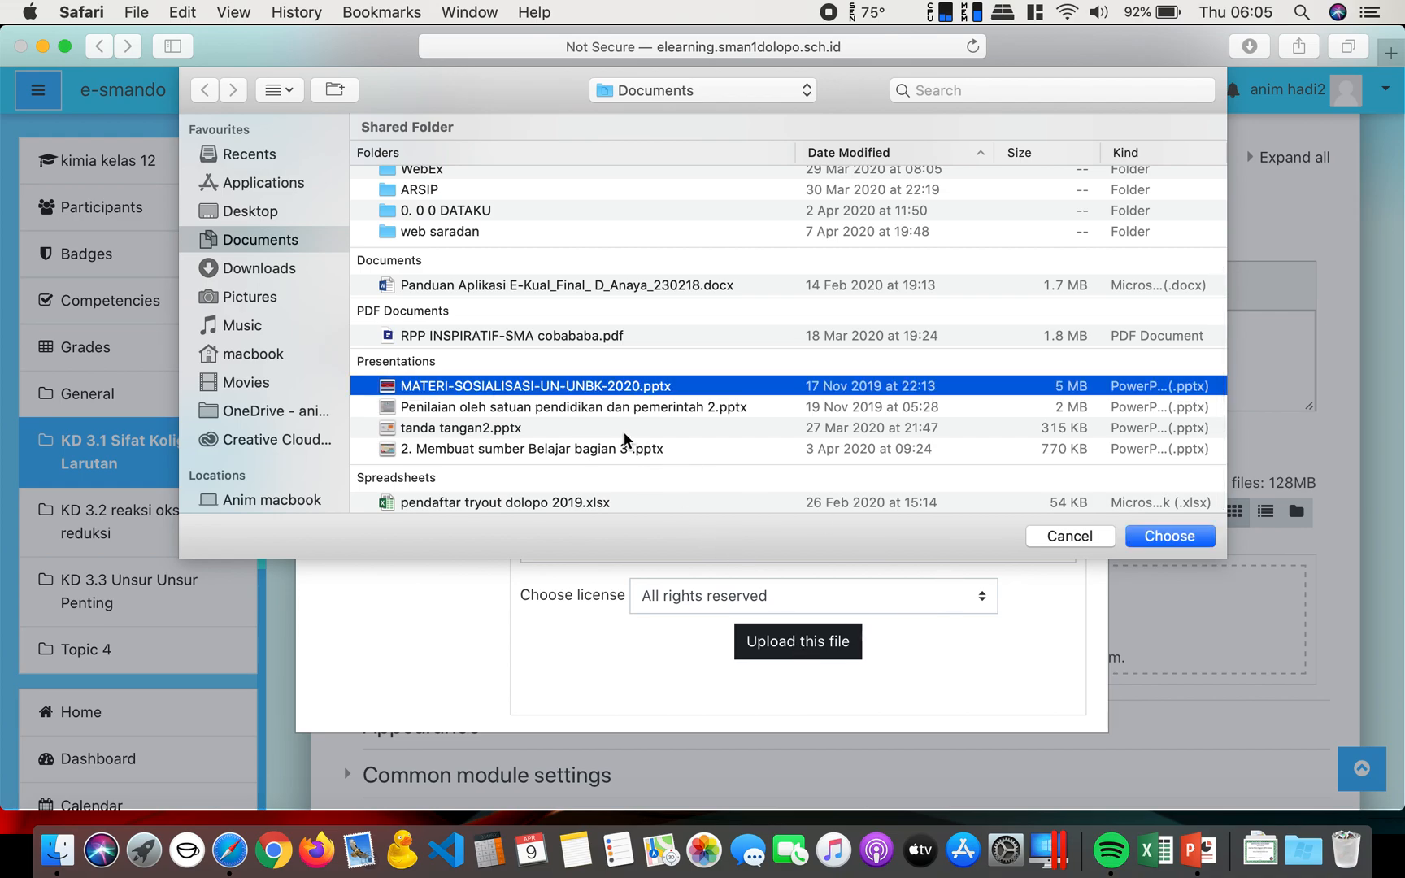
{"action": "left_click", "coordinate": [512, 428]}
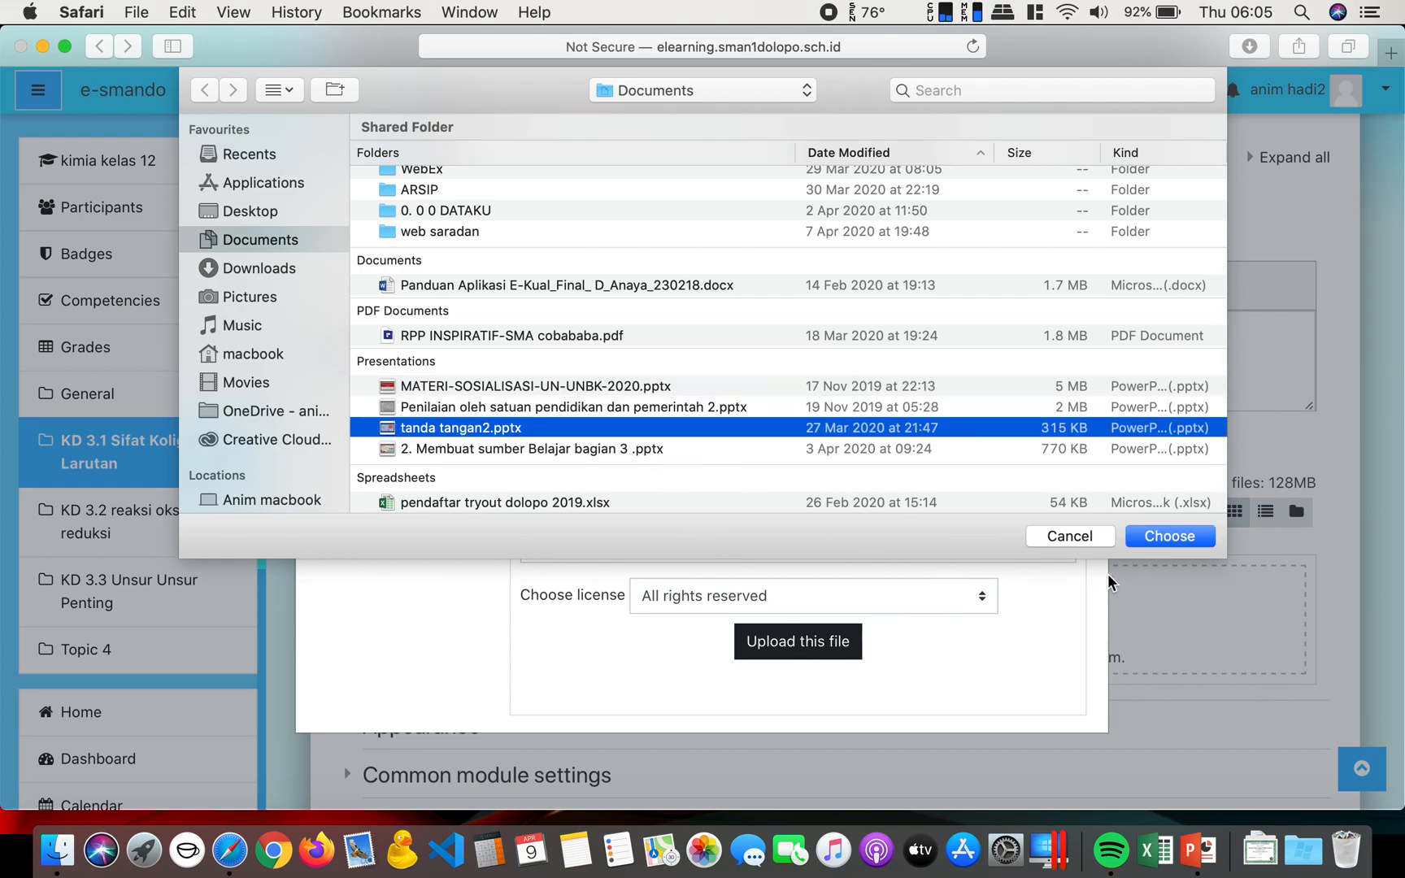
{"action": "left_click", "coordinate": [1166, 537]}
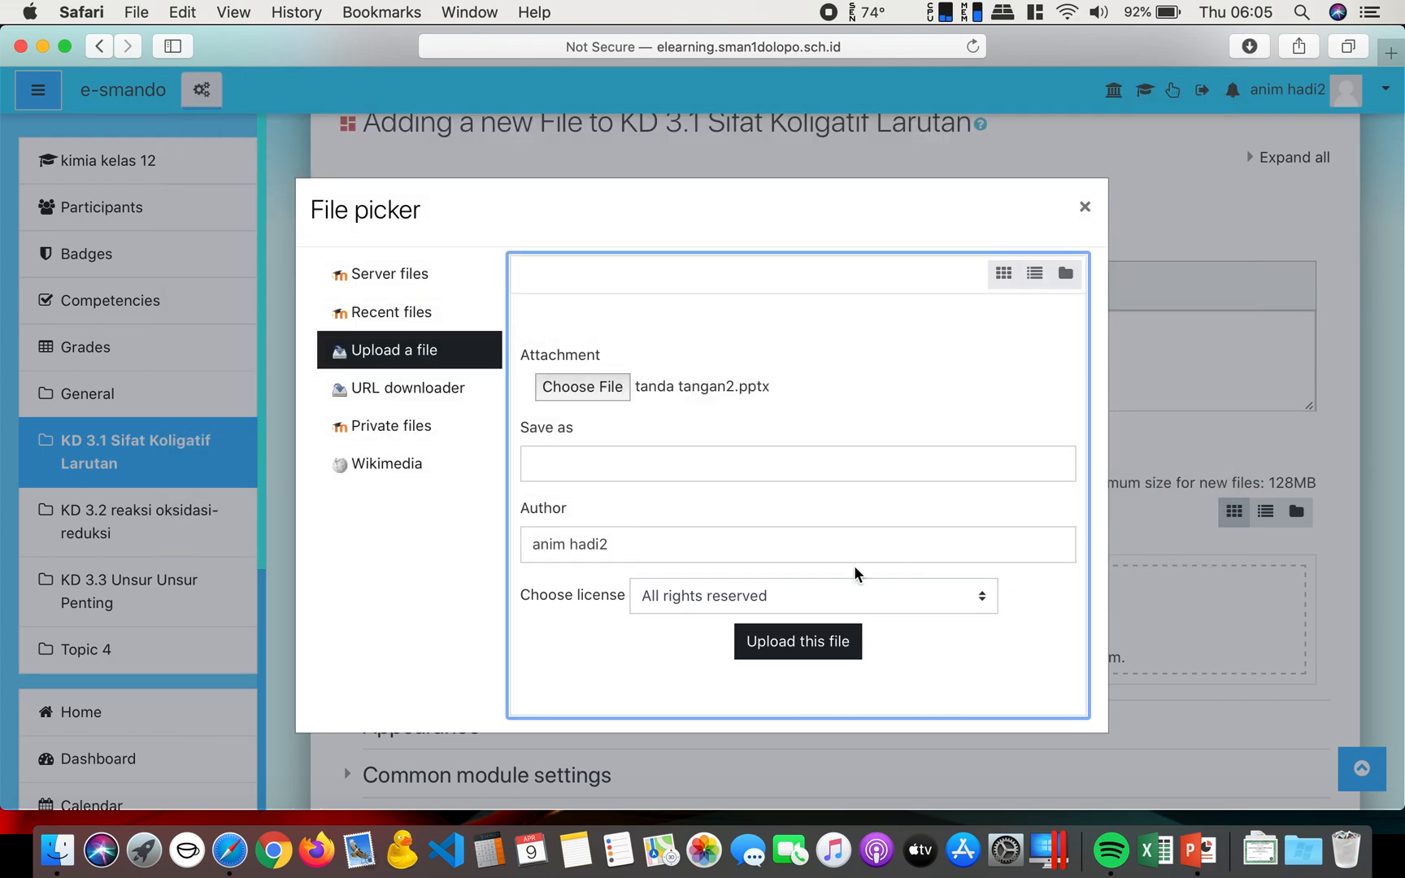
{"action": "left_click", "coordinate": [786, 649]}
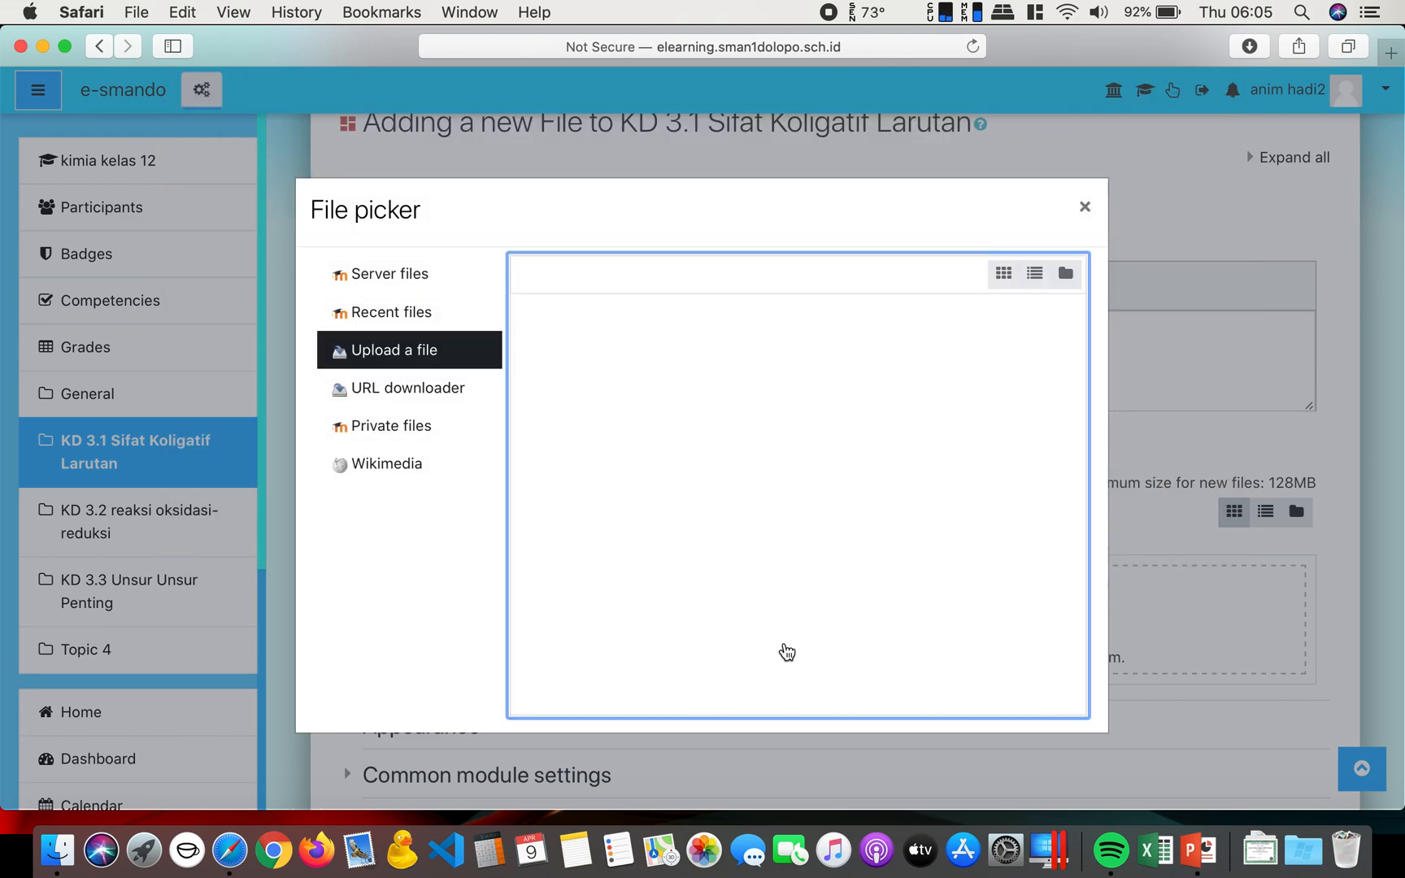
{"action": "scroll", "coordinate": [785, 652], "scroll_direction": "down", "scroll_amount": 10}
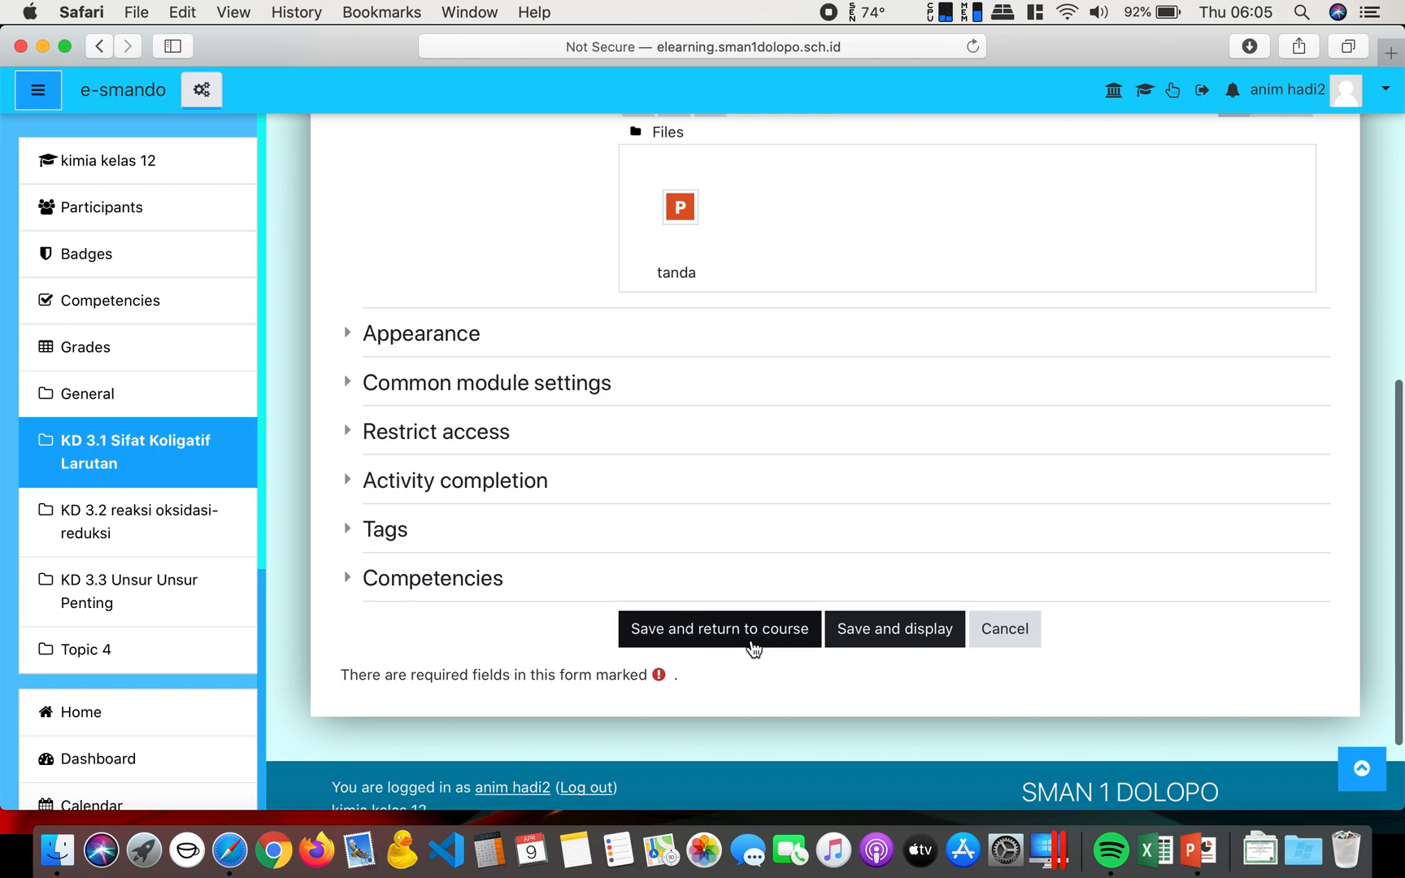
Step: Save the PowerPoint file resource and return to the course page to check the KD 3.1 topic
{"action": "left_click", "coordinate": [703, 632]}
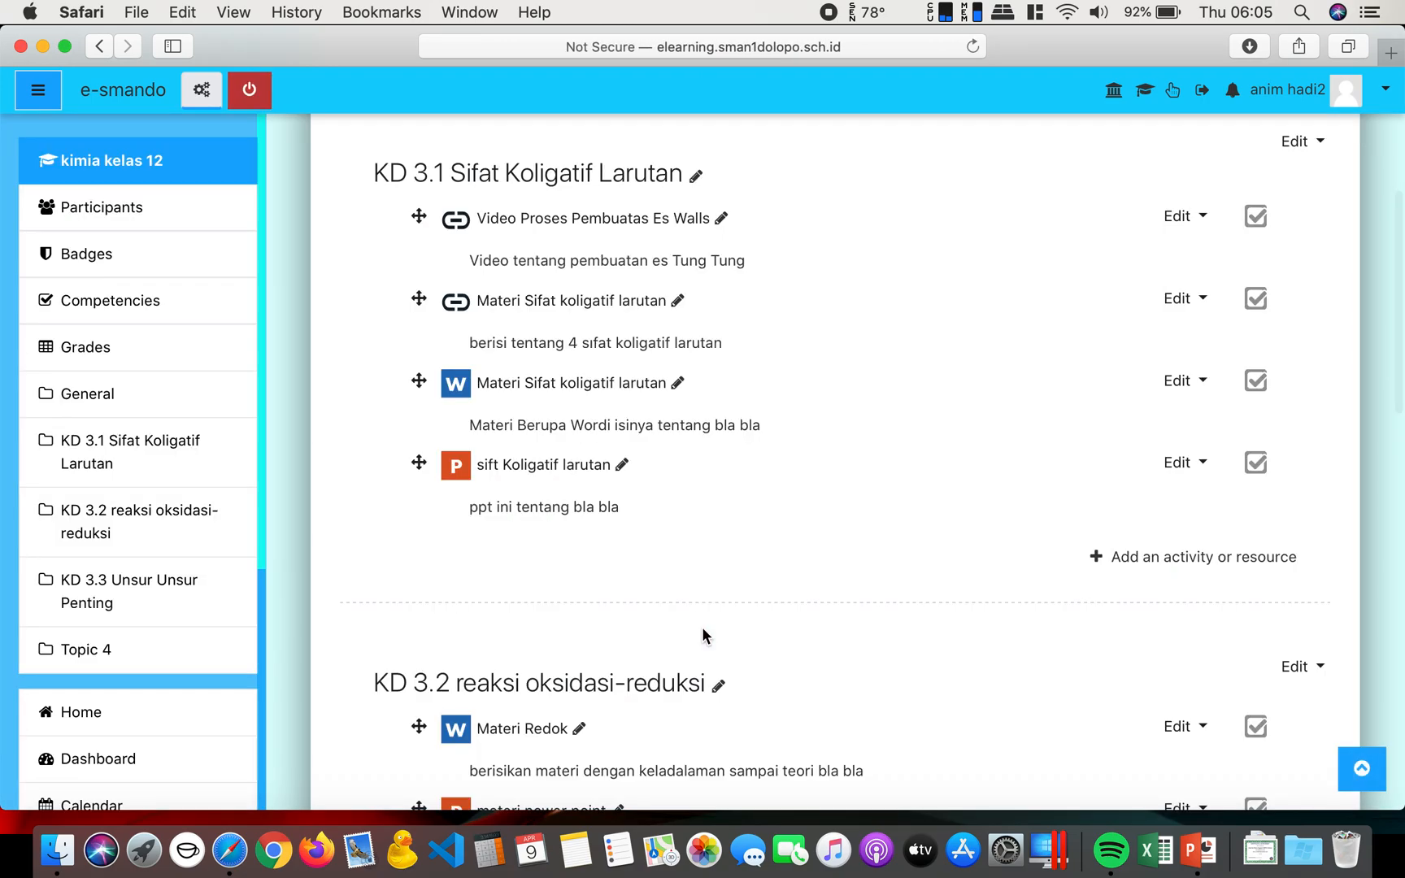
{"action": "scroll", "coordinate": [702, 627], "scroll_direction": "down", "scroll_amount": 1}
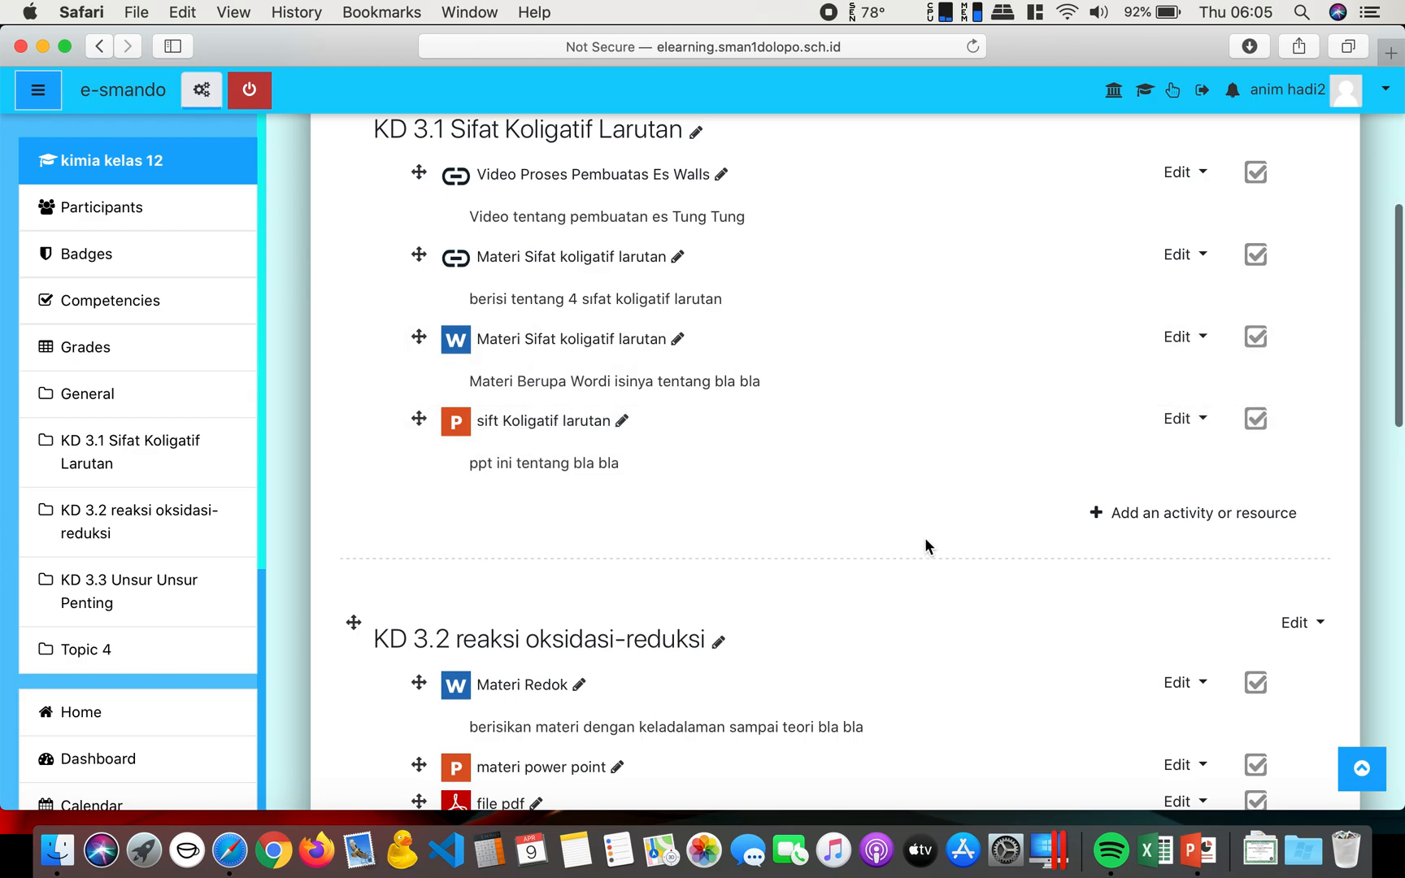
{"action": "scroll", "coordinate": [927, 545], "scroll_direction": "up", "scroll_amount": 1}
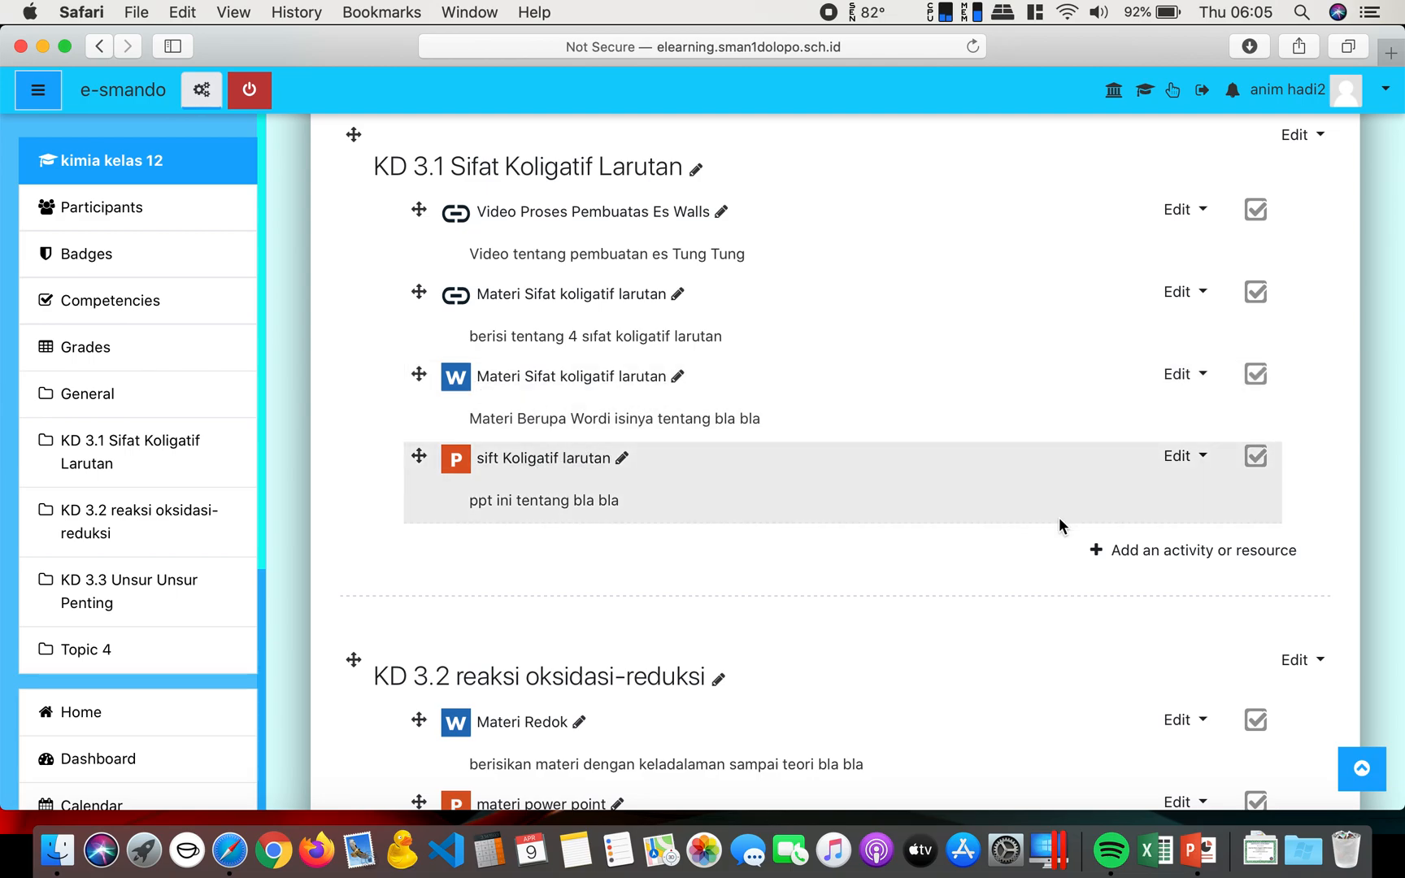
Step: Start adding one more File resource to the KD 3.1 Sifat Koligatif Larutan topic
{"action": "left_click", "coordinate": [1165, 551]}
{"action": "scroll", "coordinate": [639, 420], "scroll_direction": "down", "scroll_amount": 5}
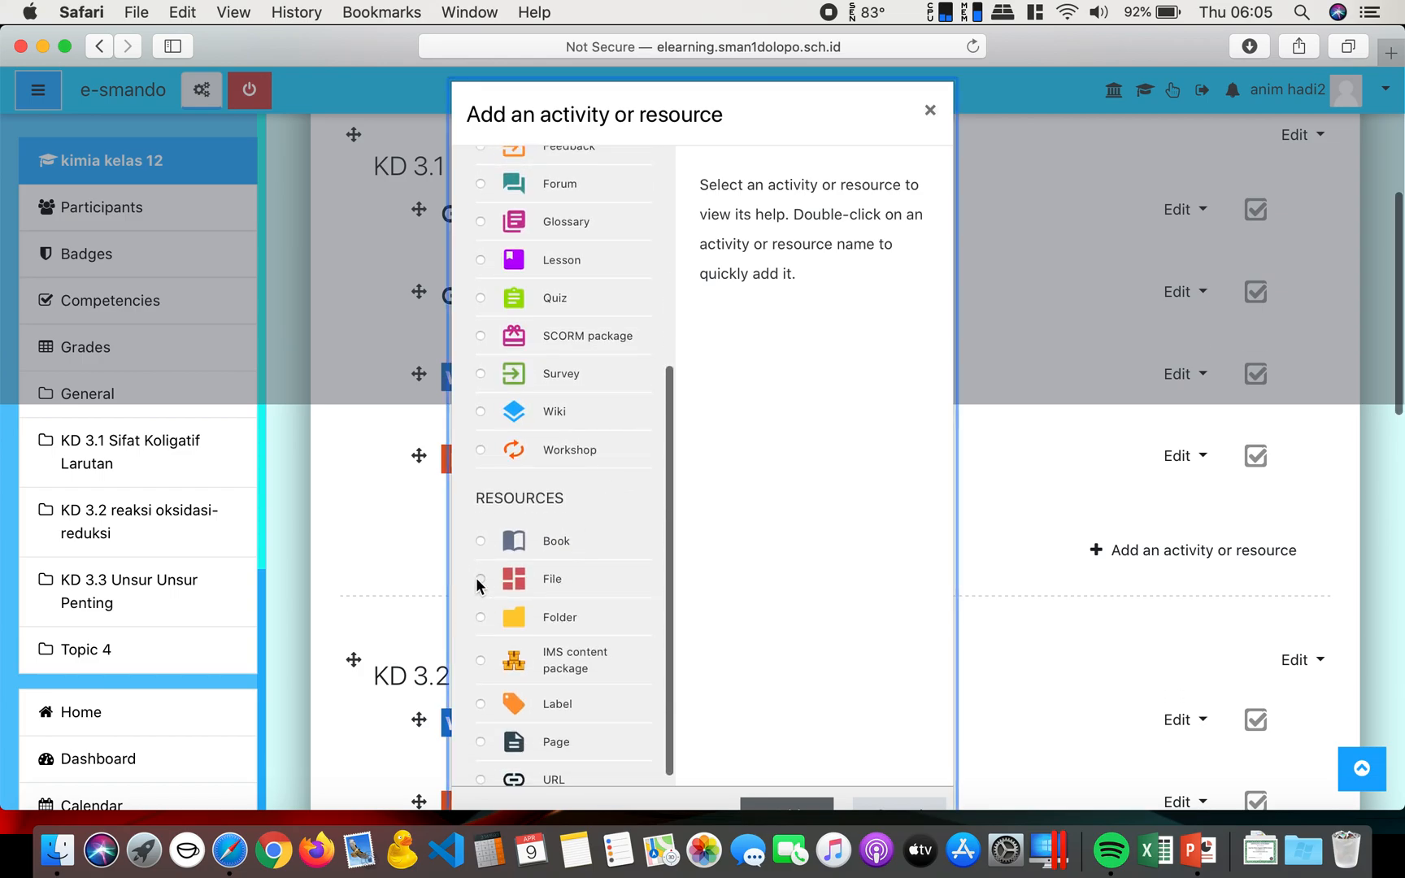
{"action": "left_click", "coordinate": [477, 579]}
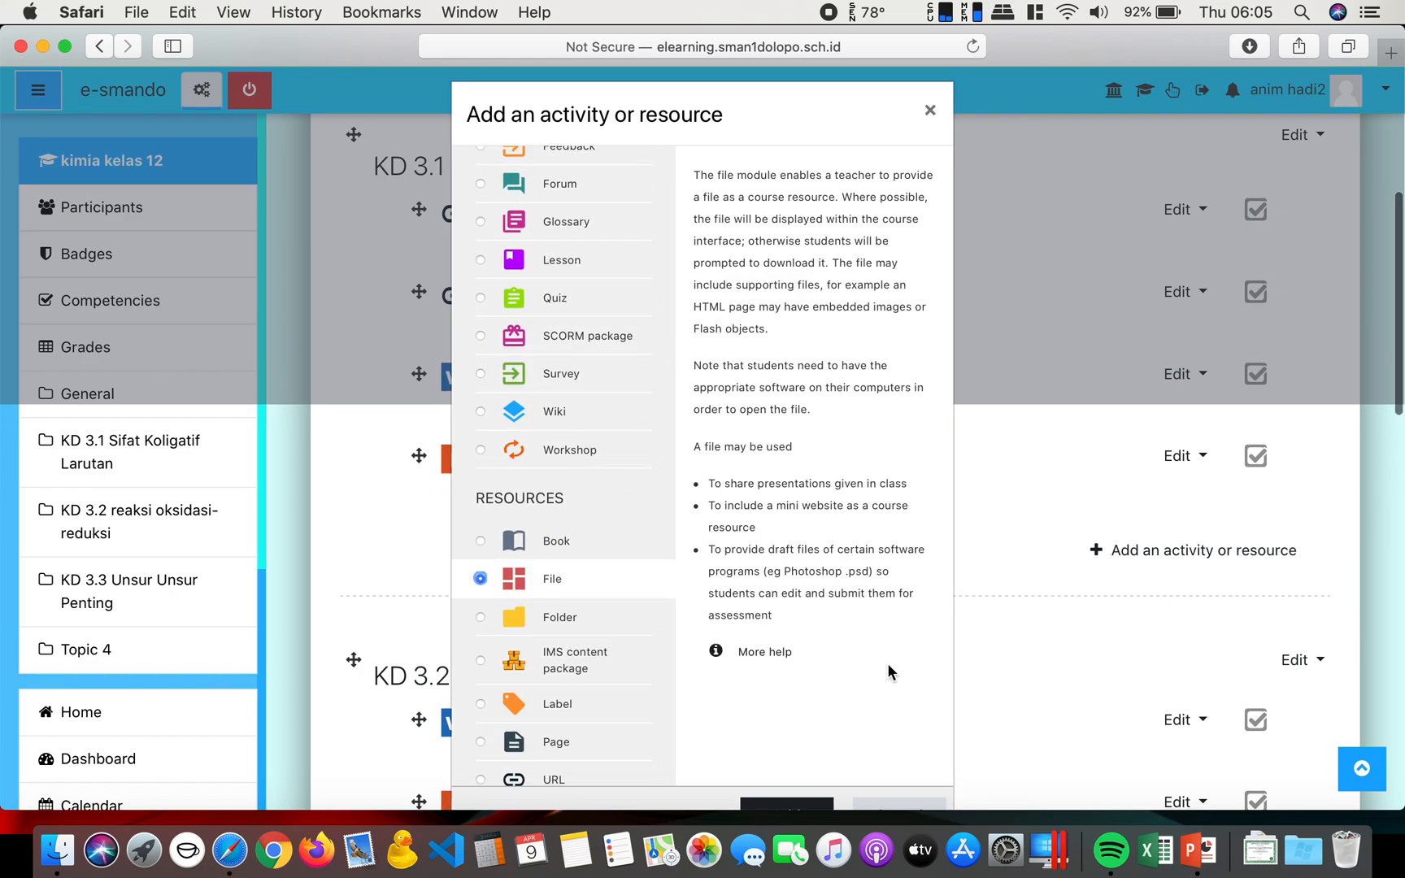
{"action": "left_click", "coordinate": [797, 805]}
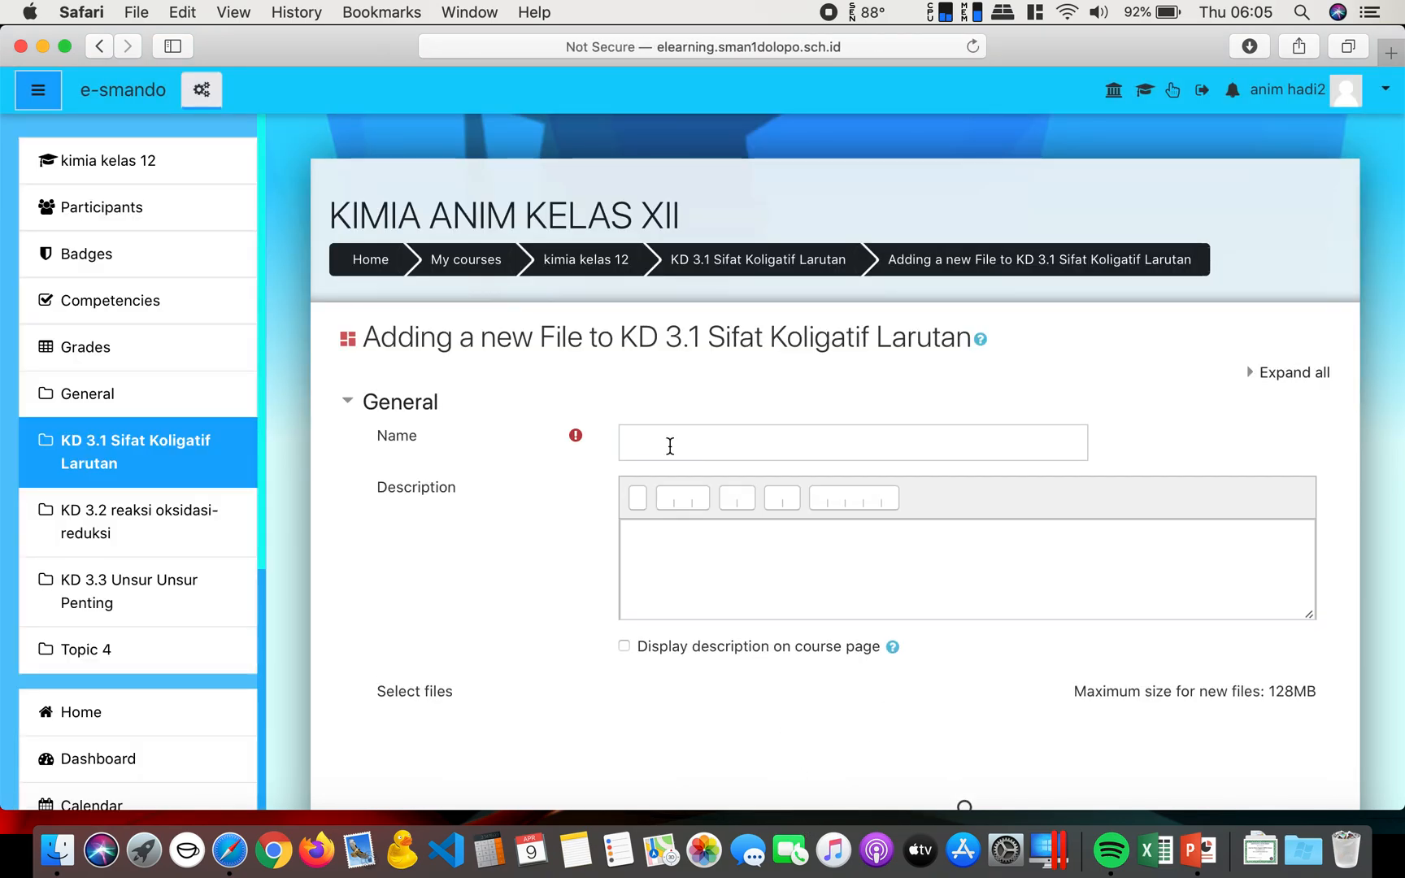
Step: Name the new file resource "materi koligatif larutan"
{"action": "left_click", "coordinate": [670, 445]}
{"action": "type", "text": "si"}
{"action": "key", "text": "BackSpace"}
{"action": "key", "text": "BackSpace"}
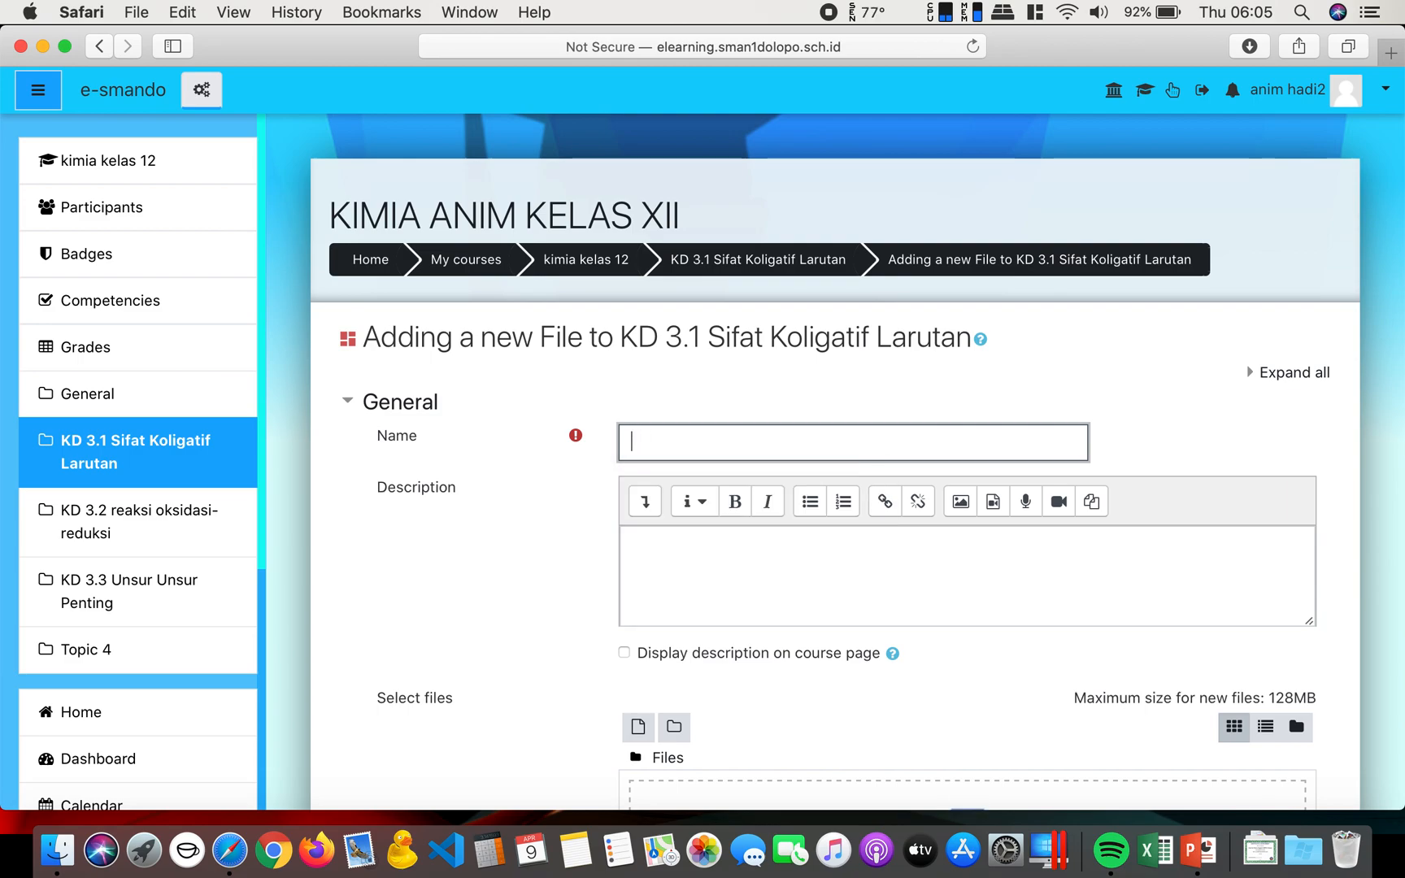
{"action": "type", "text": "materi koligatif larutan"}
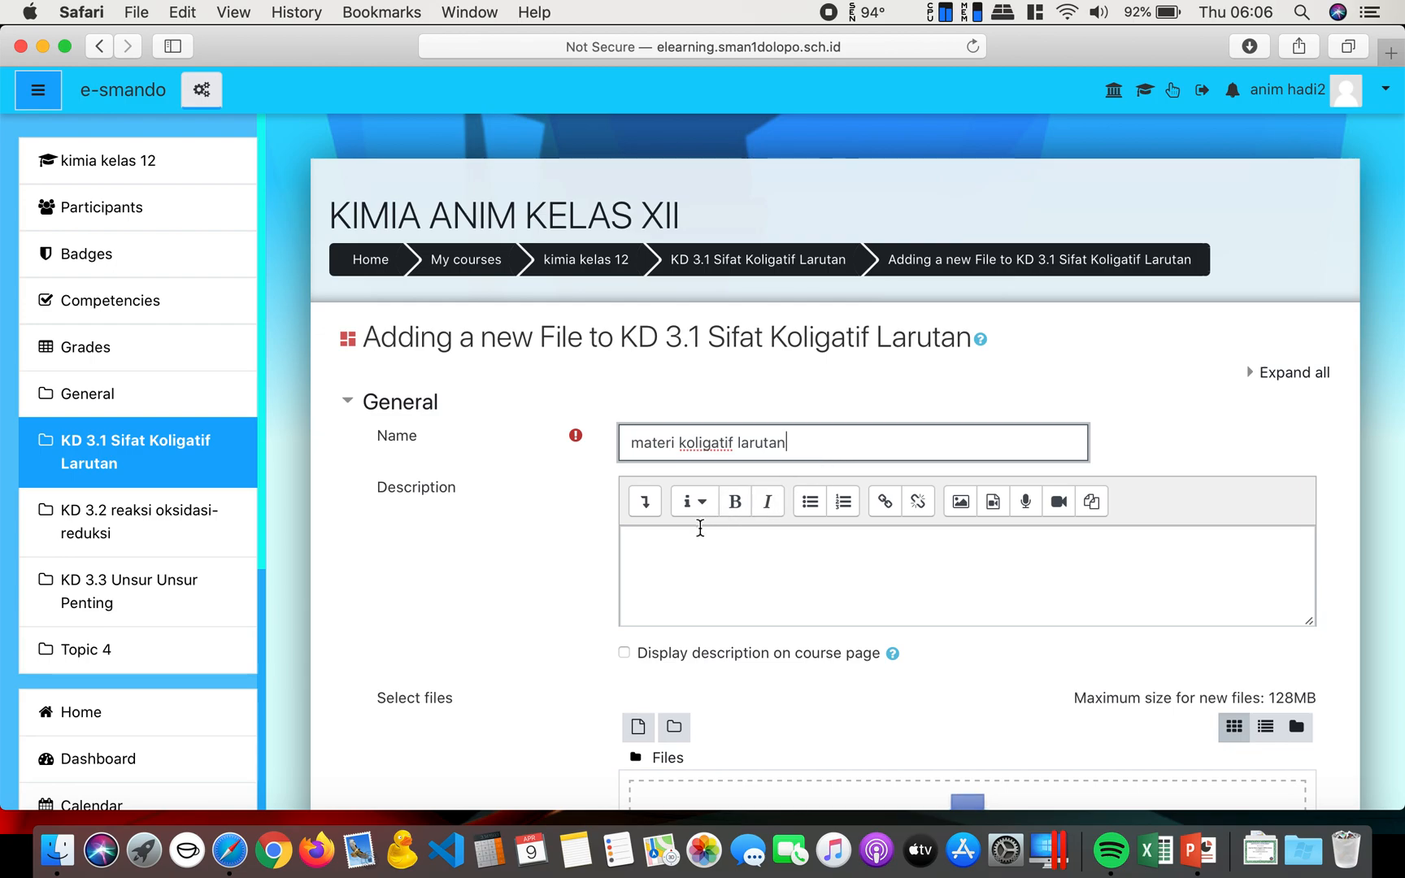
Step: Enter the description "file berupa pdf" for the file resource and enable displaying it on the course page
{"action": "left_click", "coordinate": [669, 539]}
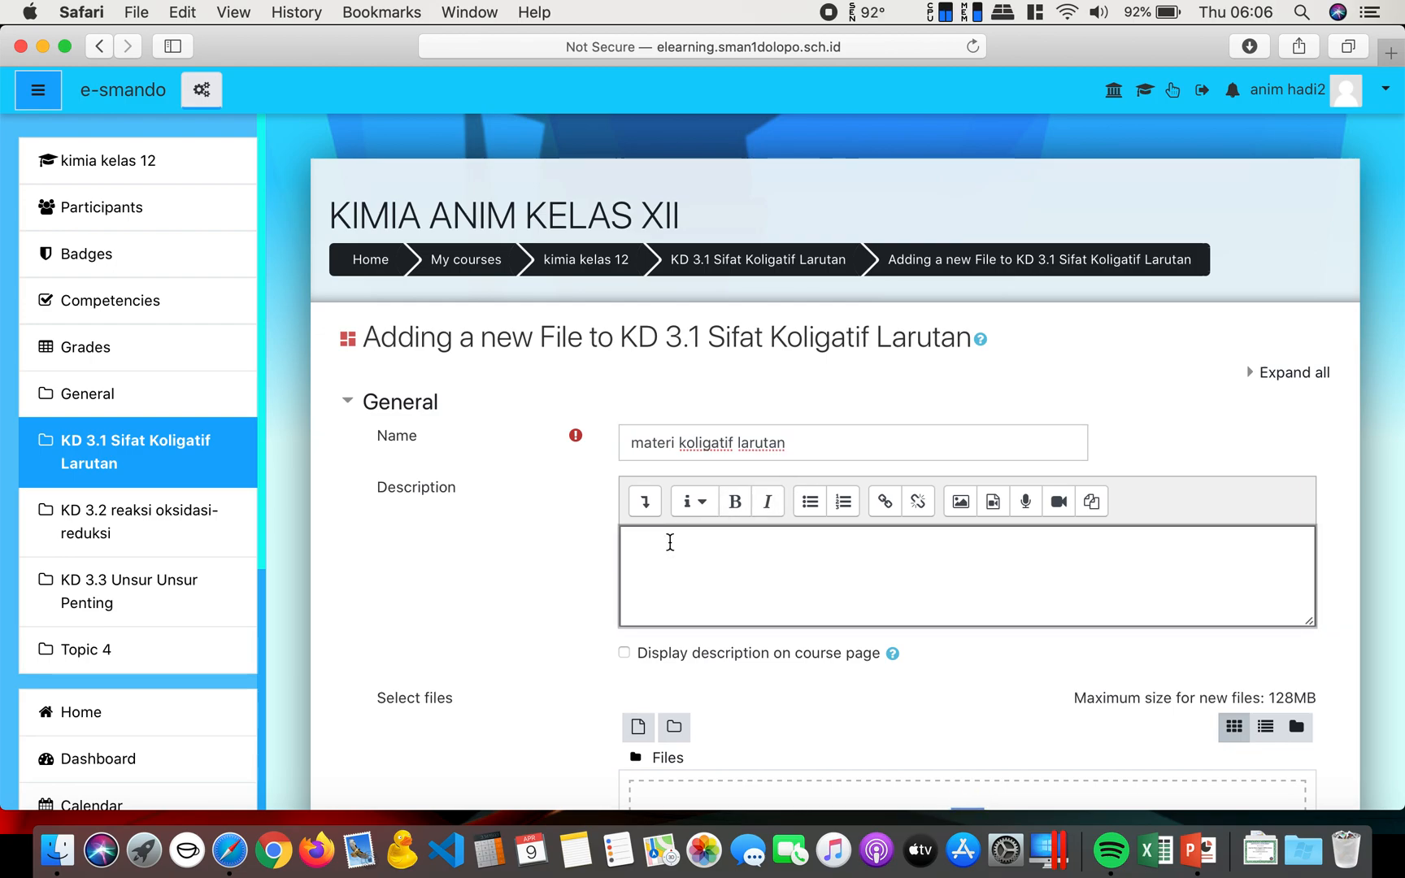
{"action": "type", "text": "le berupa pd"}
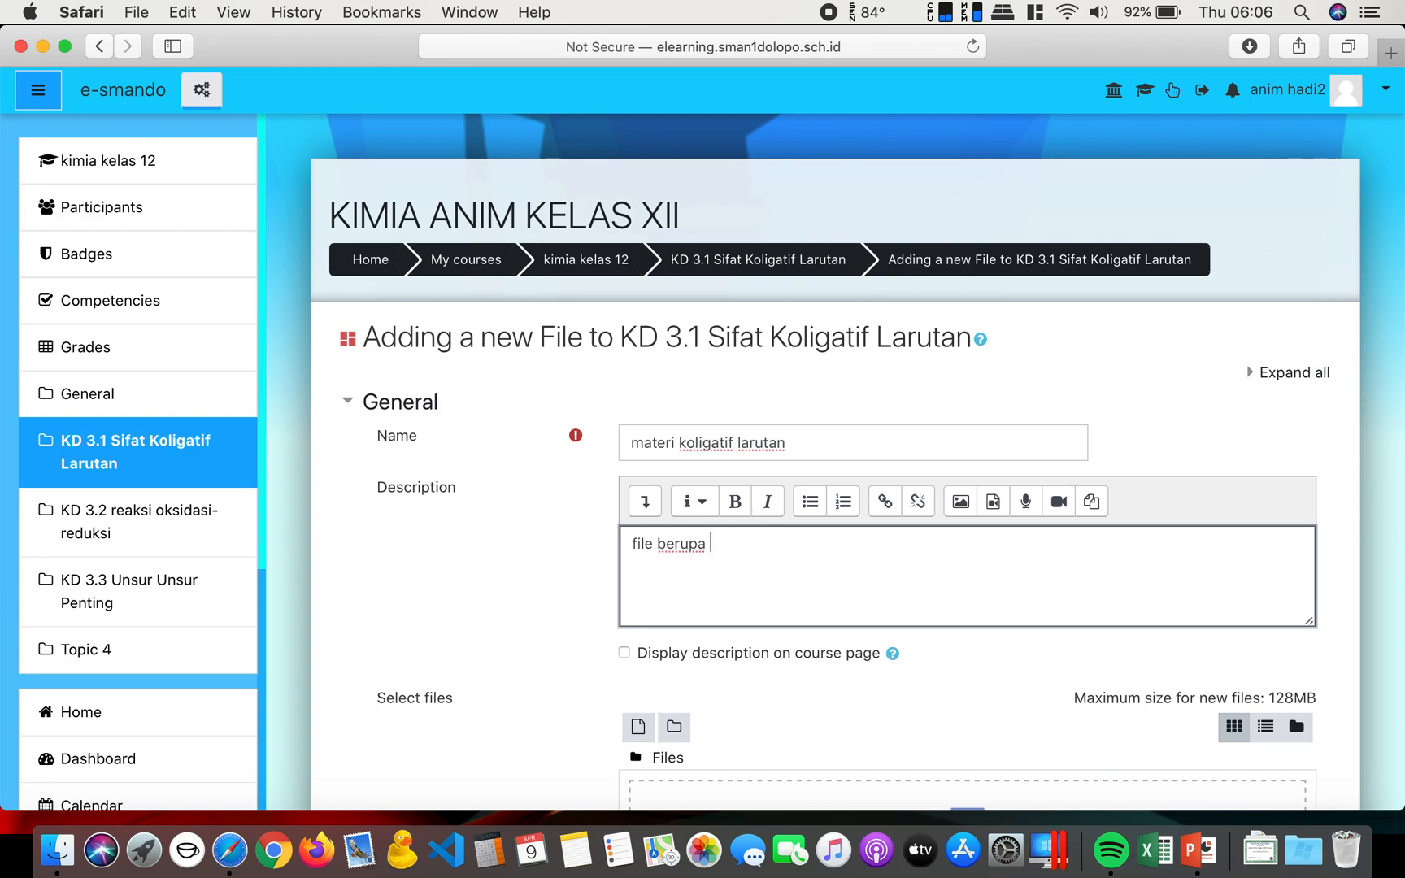
{"action": "type", "text": "f"}
{"action": "scroll", "coordinate": [649, 550], "scroll_direction": "down", "scroll_amount": 3}
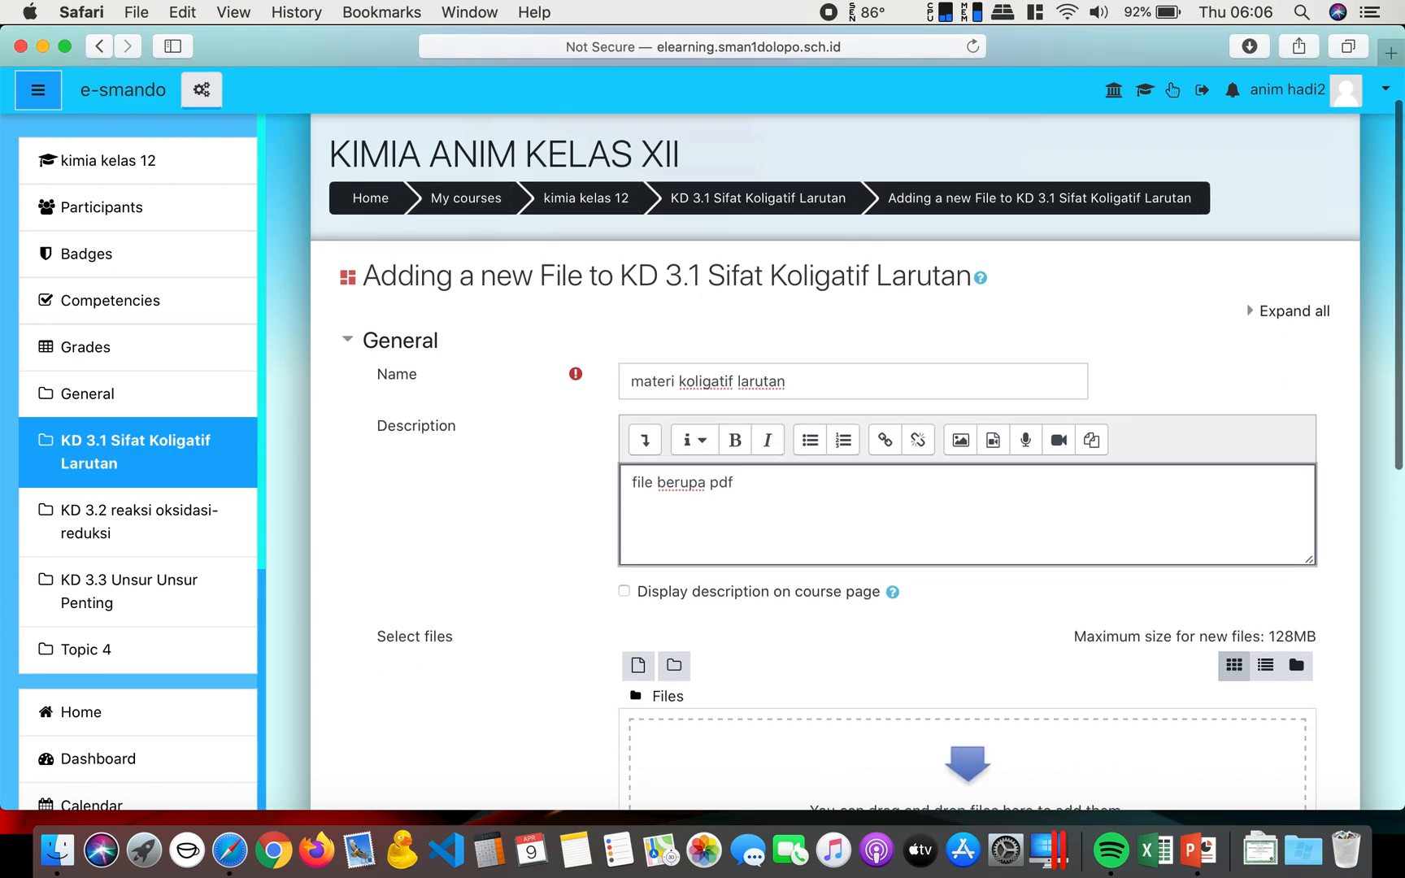
{"action": "left_click", "coordinate": [624, 511]}
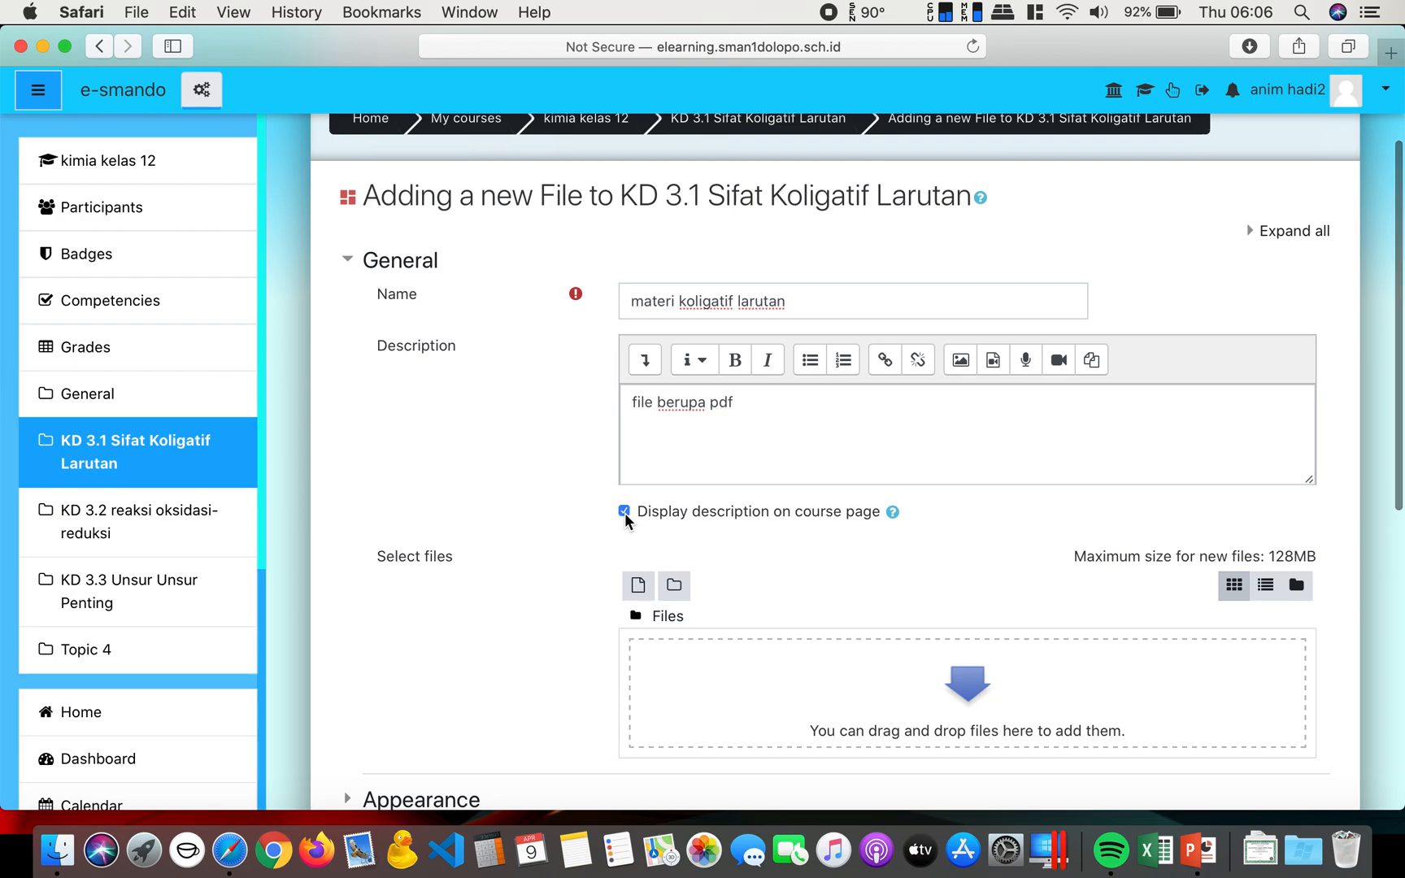
Step: Upload "RPP INSPIRATIF-SMA cobababa.pdf" from the Documents folder as the resource's file, and save the resource, returning to the course
{"action": "scroll", "coordinate": [720, 546], "scroll_direction": "down", "scroll_amount": 3}
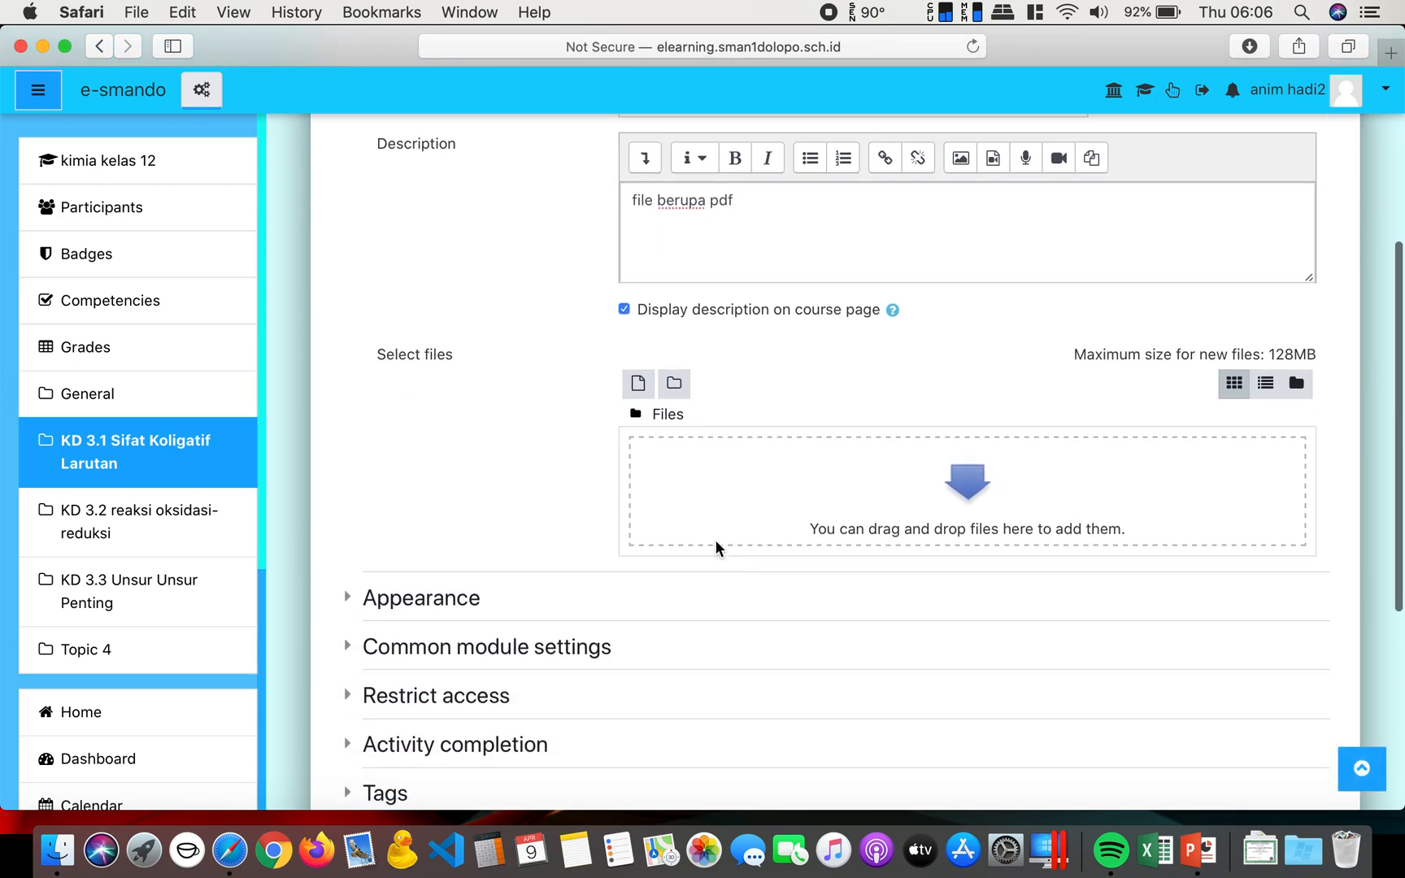
{"action": "left_click", "coordinate": [637, 382]}
{"action": "left_click", "coordinate": [580, 388]}
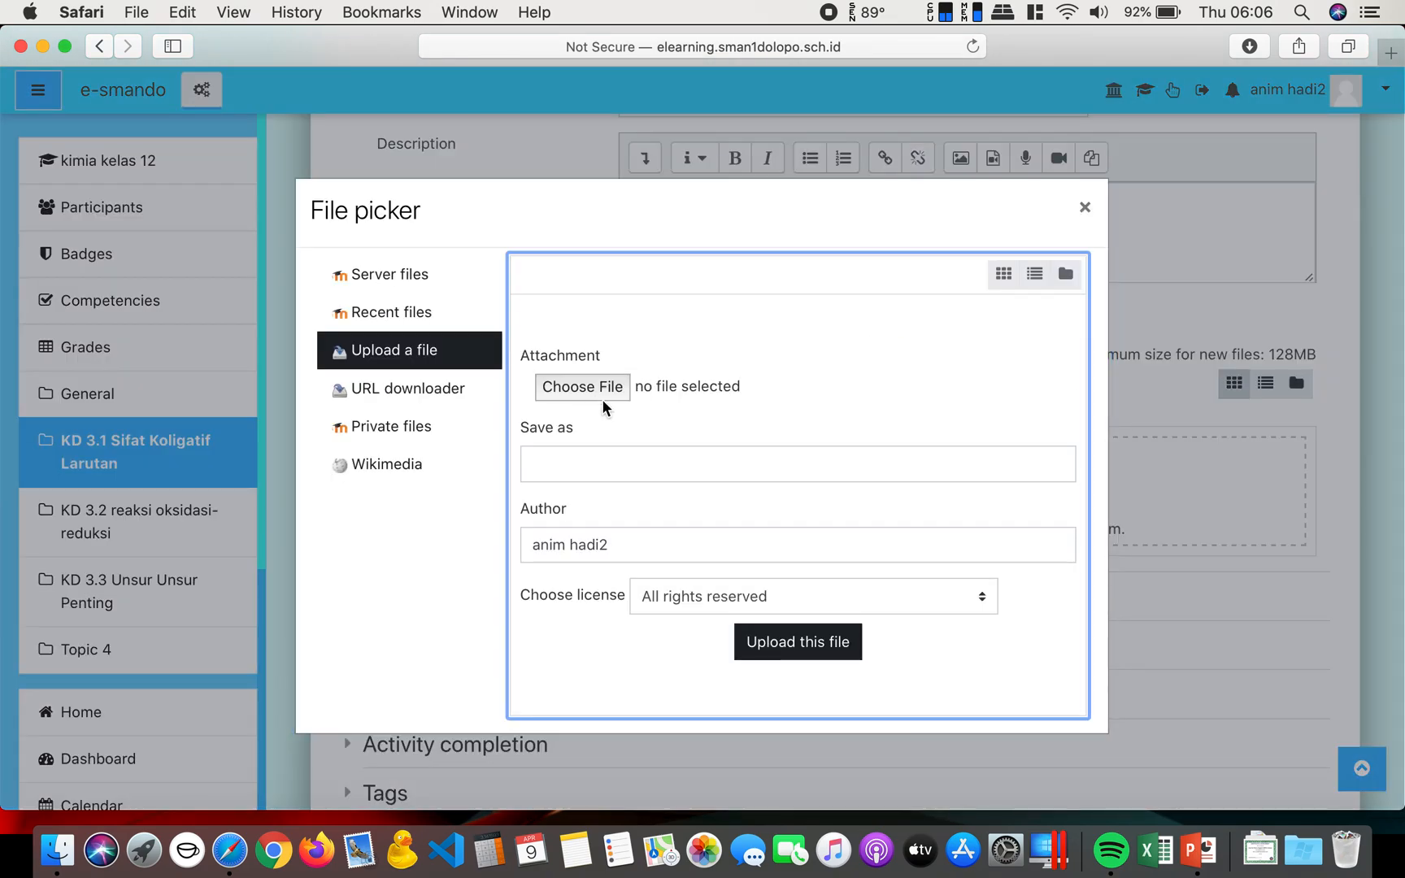
{"action": "scroll", "coordinate": [699, 459], "scroll_direction": "down", "scroll_amount": 5}
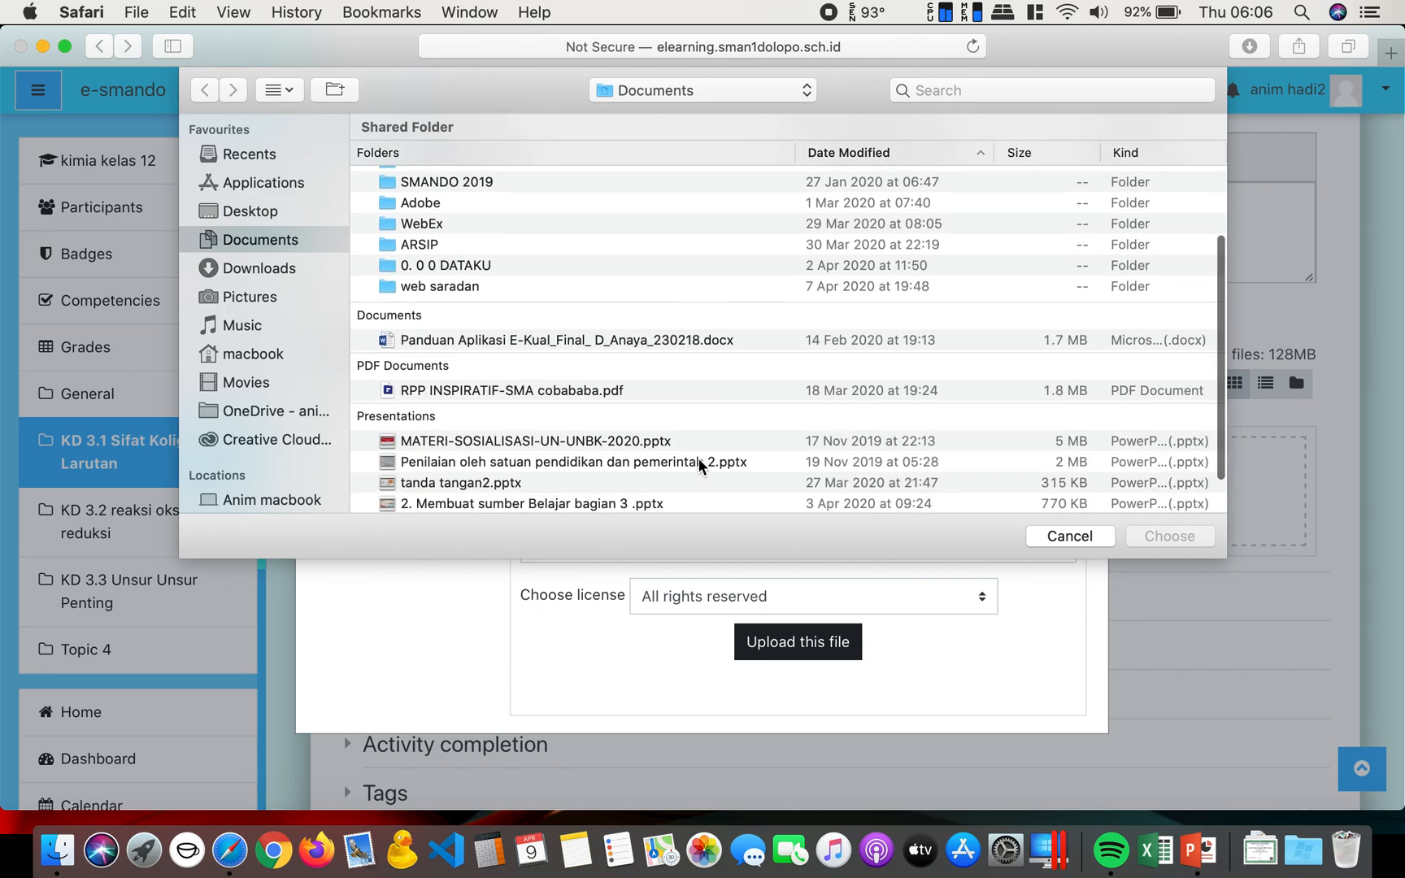
{"action": "left_click", "coordinate": [569, 340]}
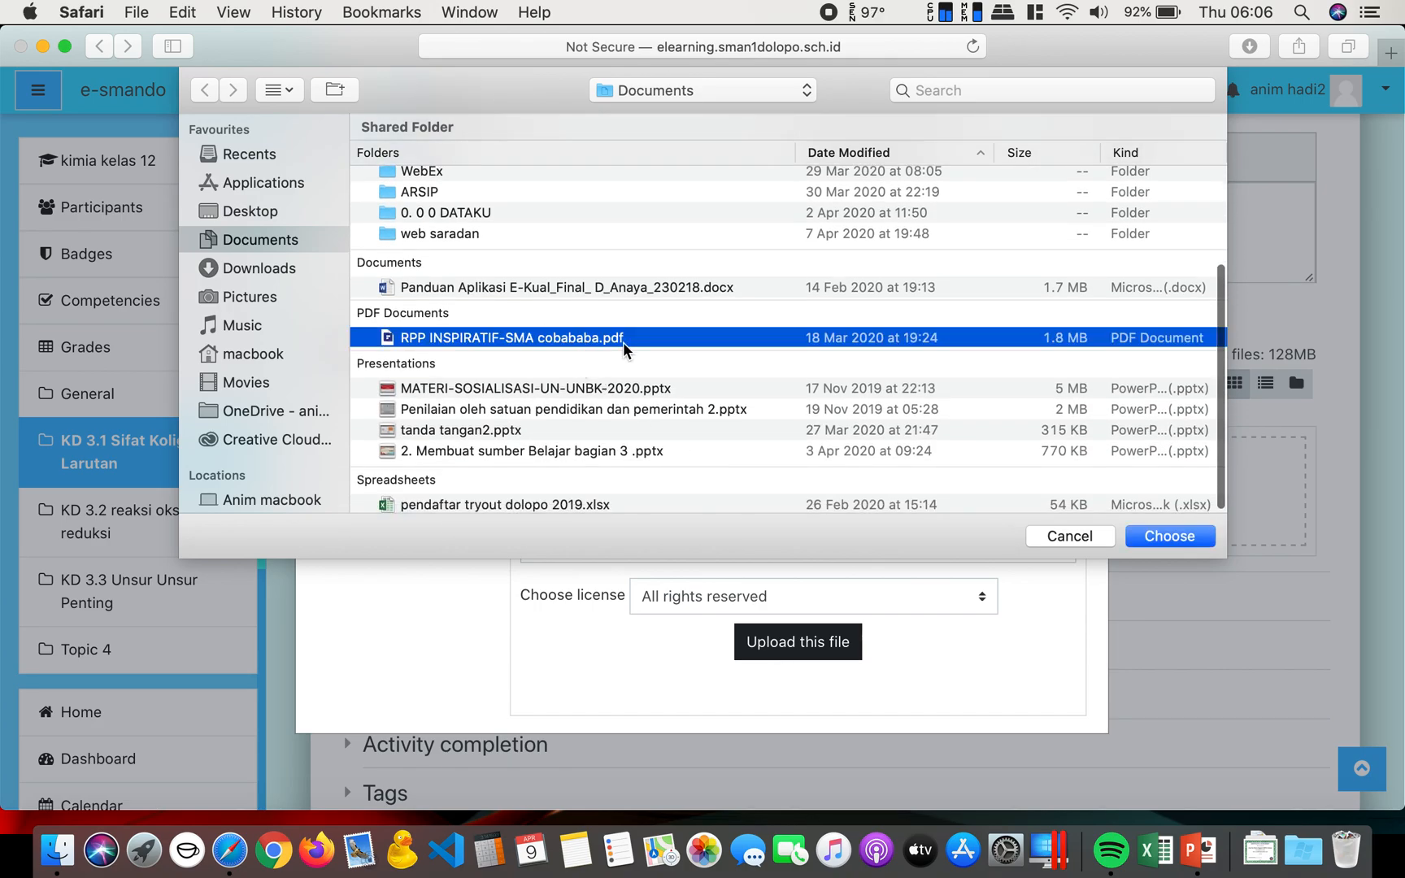
{"action": "left_click", "coordinate": [1163, 539]}
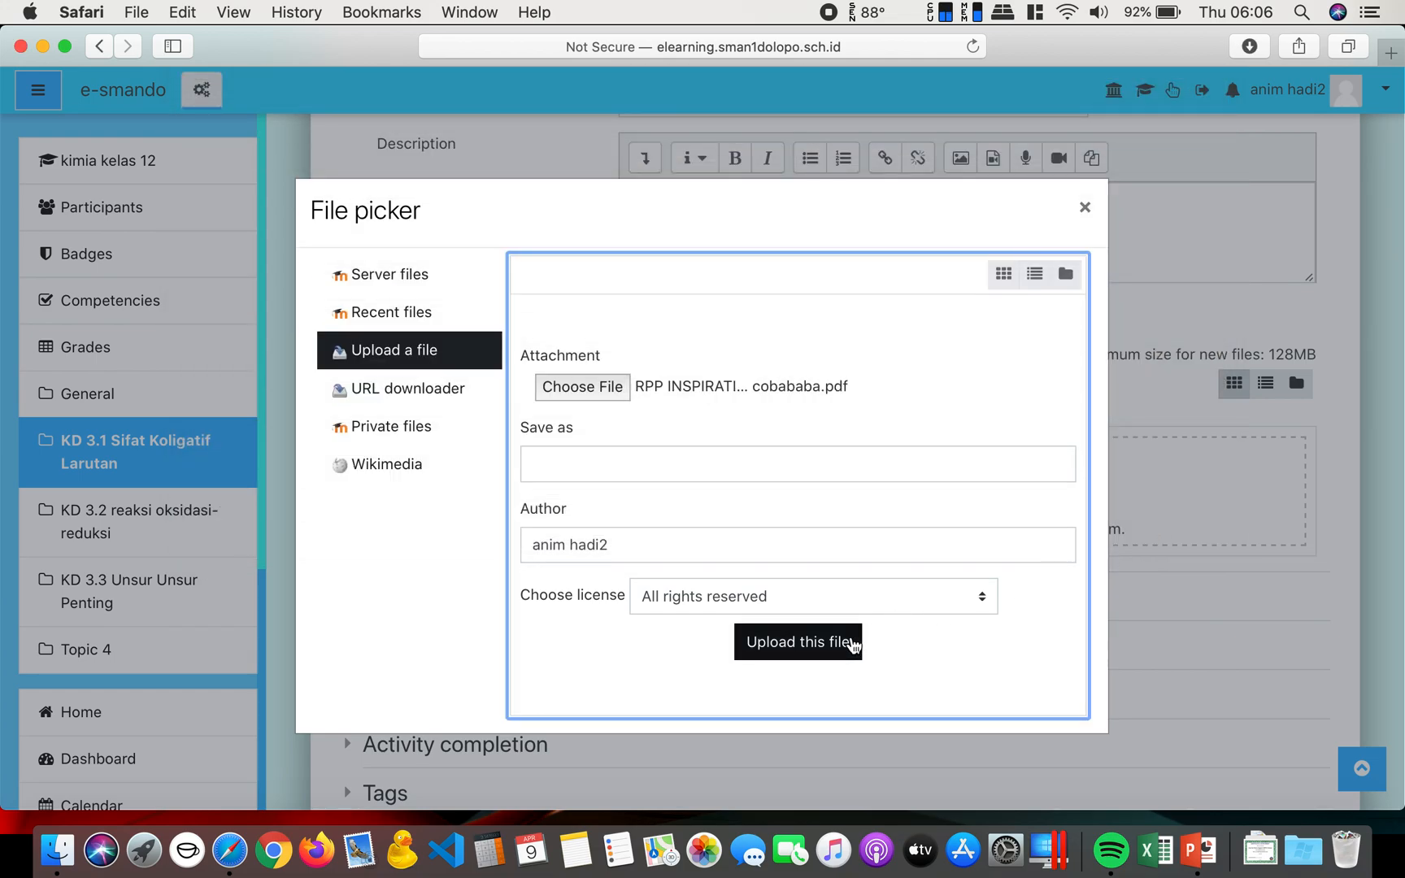
{"action": "left_click", "coordinate": [801, 649]}
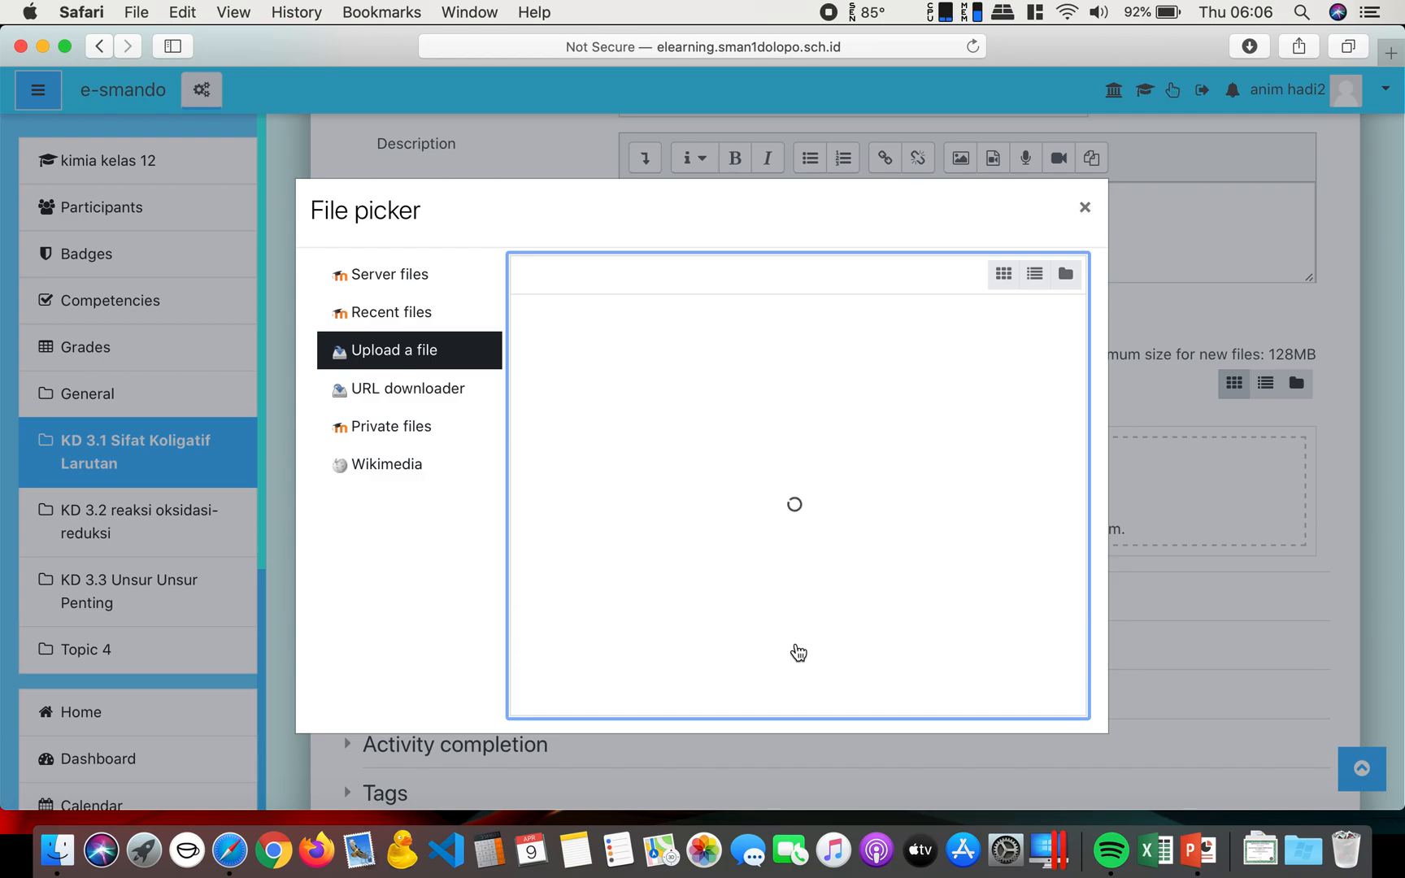
{"action": "scroll", "coordinate": [796, 651], "scroll_direction": "down", "scroll_amount": 5}
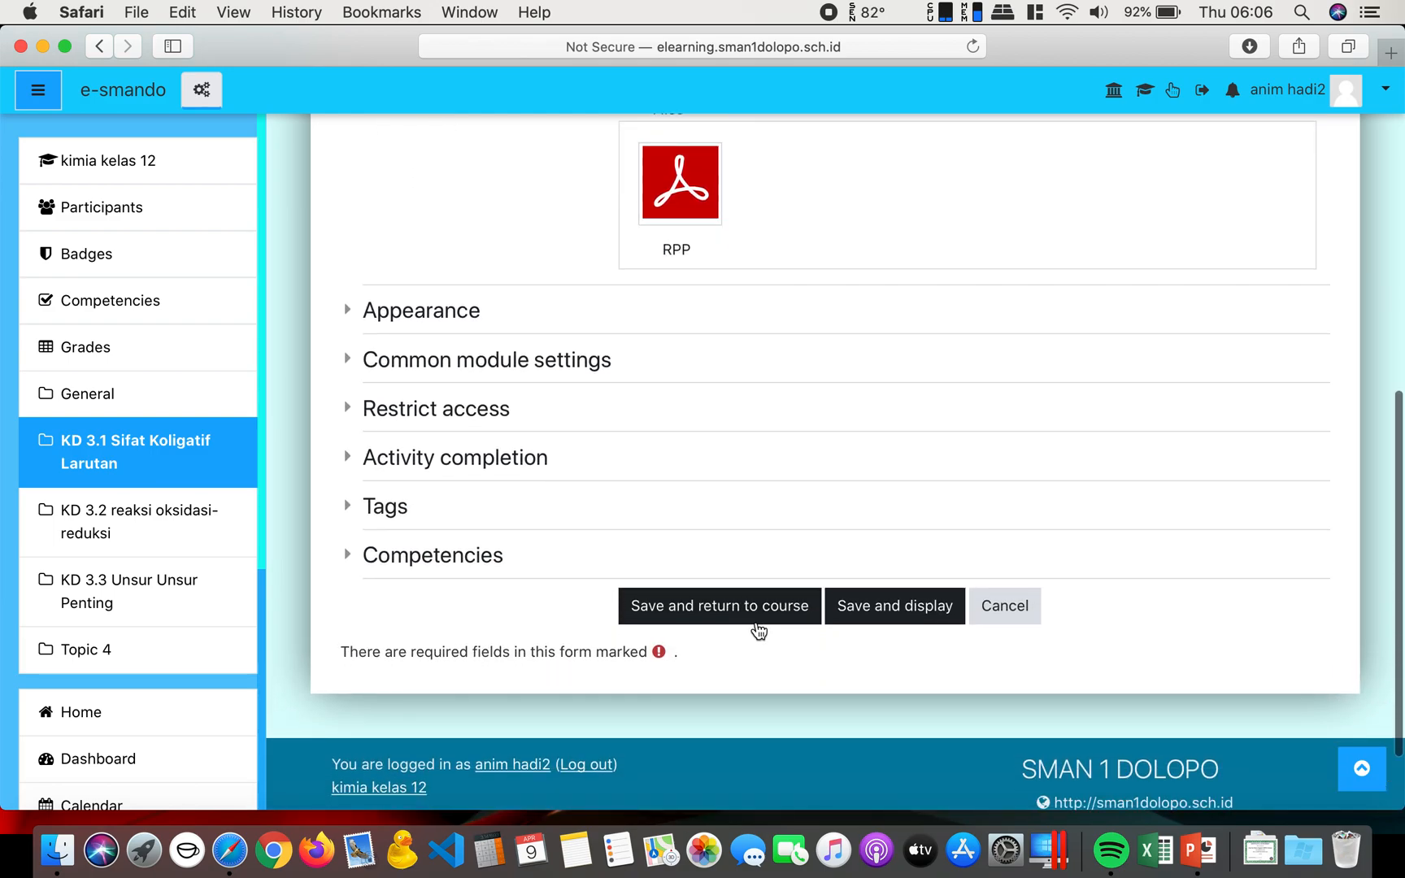
{"action": "left_click", "coordinate": [743, 622]}
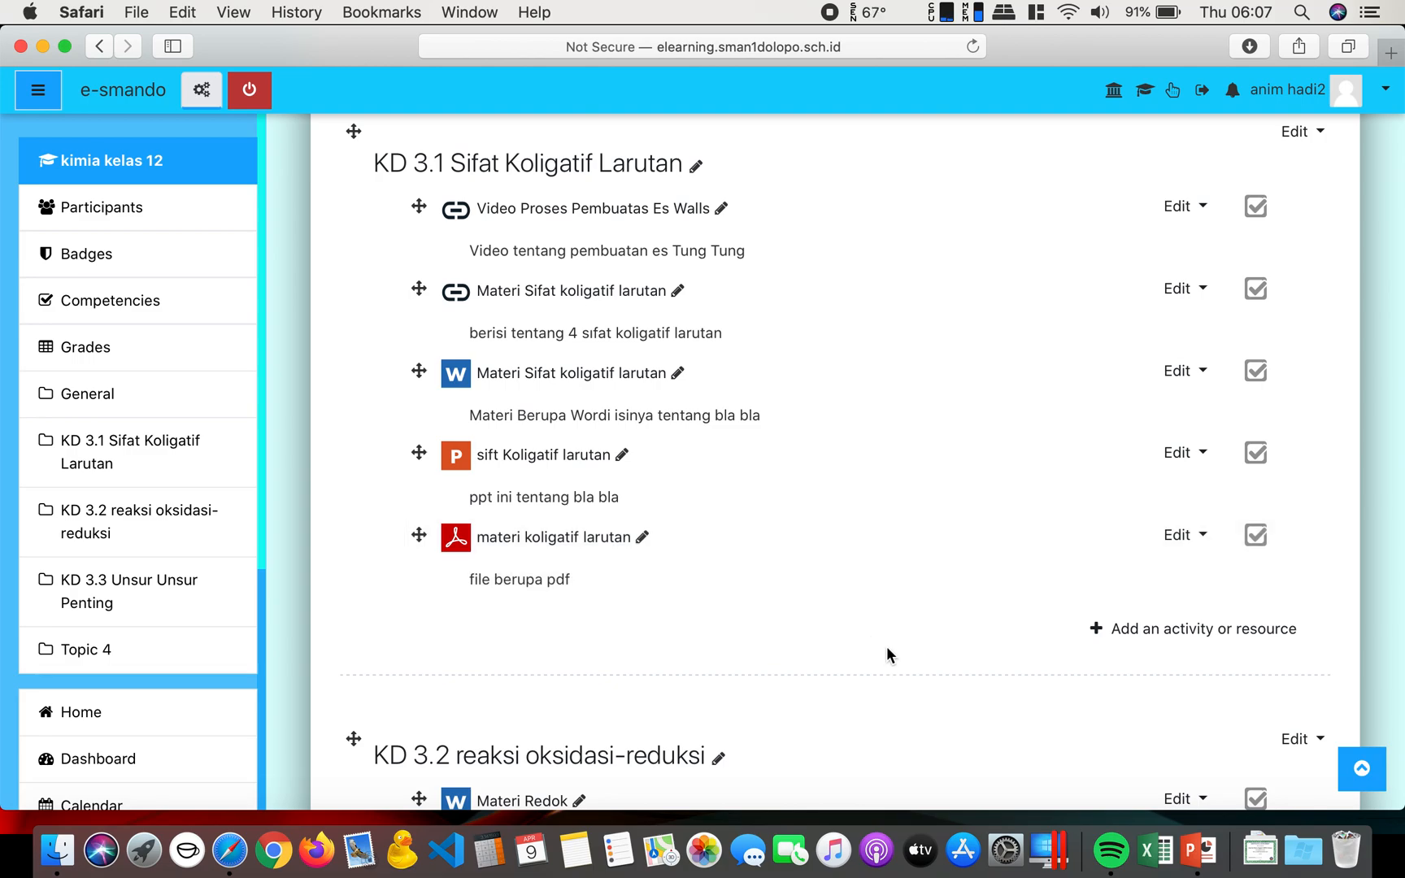
Step: Start adding a Folder resource to the KD 3.1 Sifat Koligatif Larutan topic
{"action": "left_click", "coordinate": [1171, 634]}
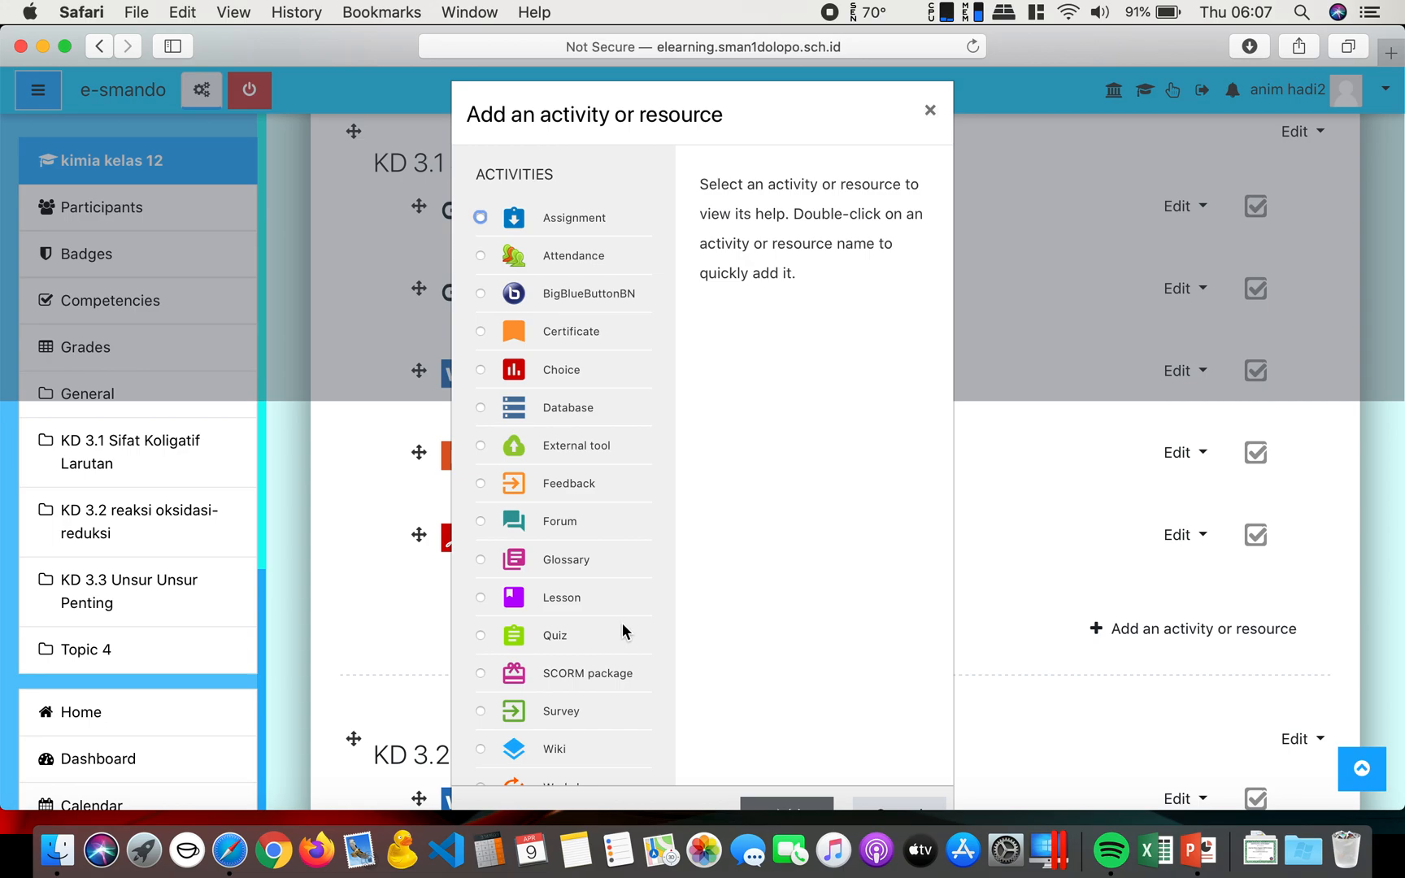
{"action": "scroll", "coordinate": [623, 628], "scroll_direction": "down", "scroll_amount": 8}
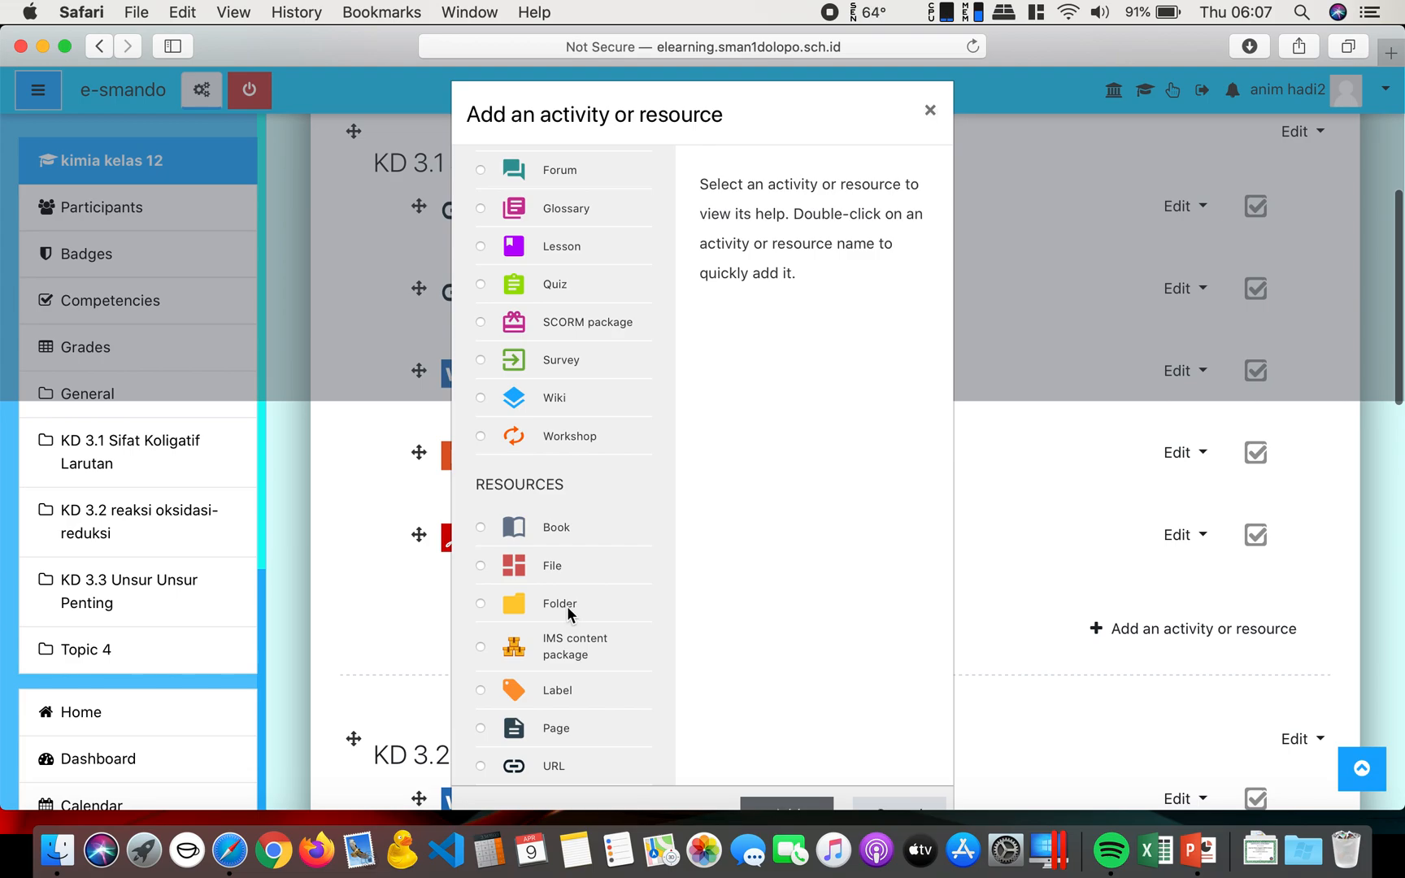
{"action": "left_click", "coordinate": [482, 603]}
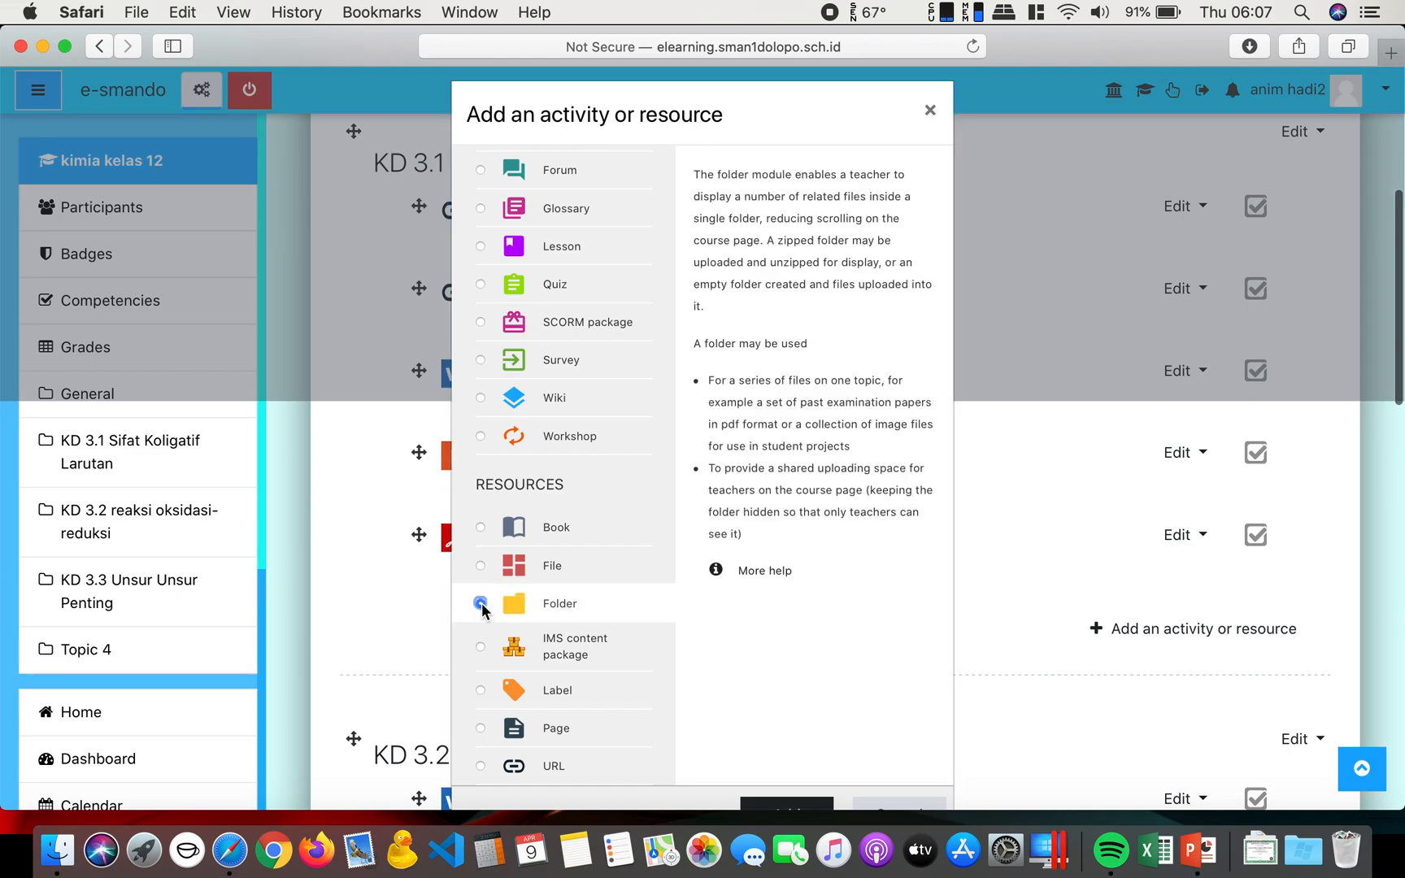
{"action": "scroll", "coordinate": [737, 606], "scroll_direction": "down", "scroll_amount": 3}
{"action": "left_click", "coordinate": [787, 608]}
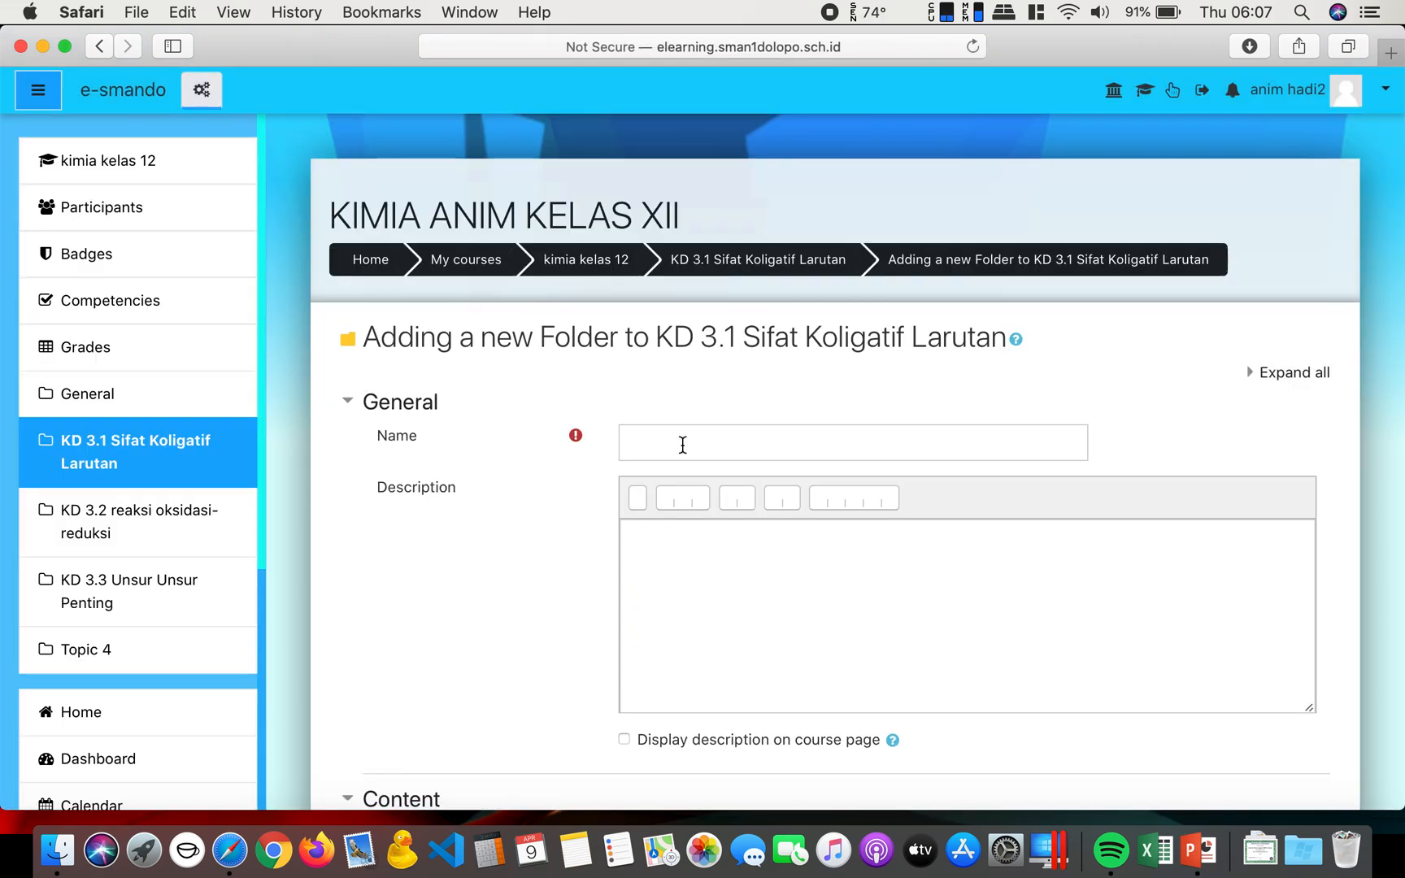
Step: Name the new folder resource "Materi sita koligatif larutan"
{"action": "left_click", "coordinate": [680, 446]}
{"action": "type", "text": "Ma"}
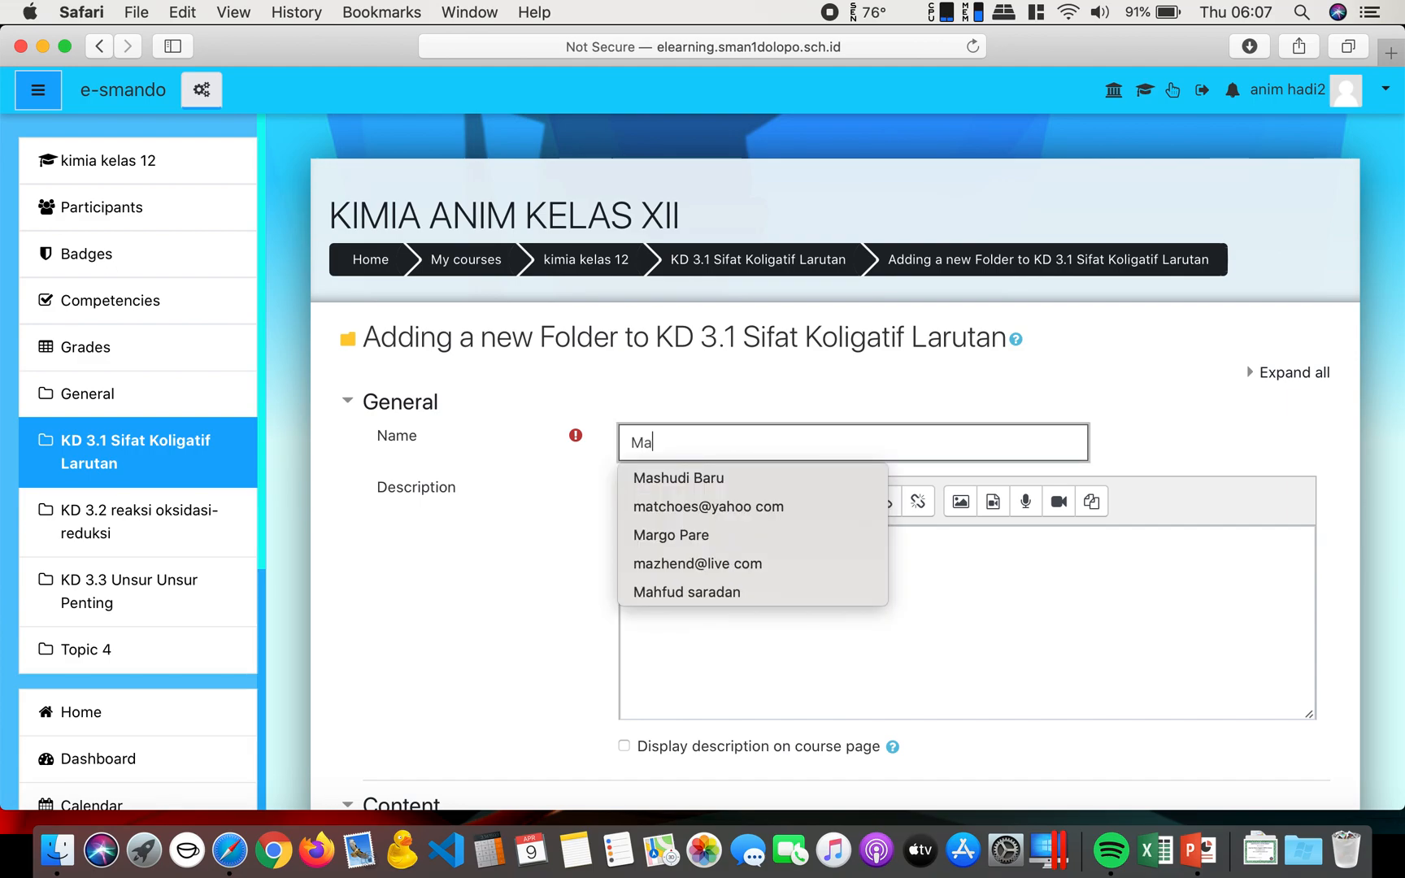
{"action": "type", "text": "teri "}
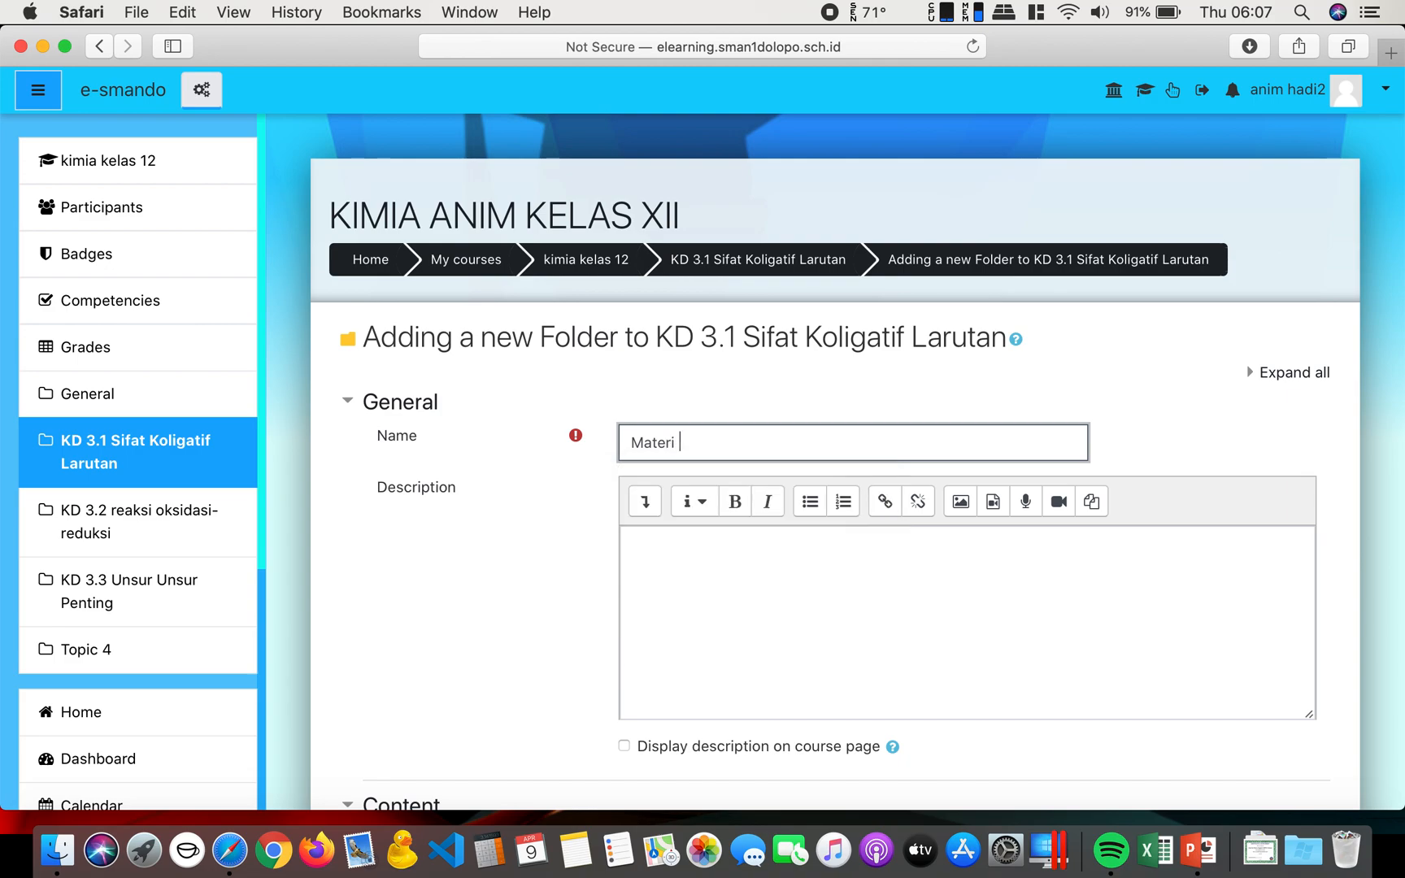
{"action": "type", "text": "sita koligatif la"}
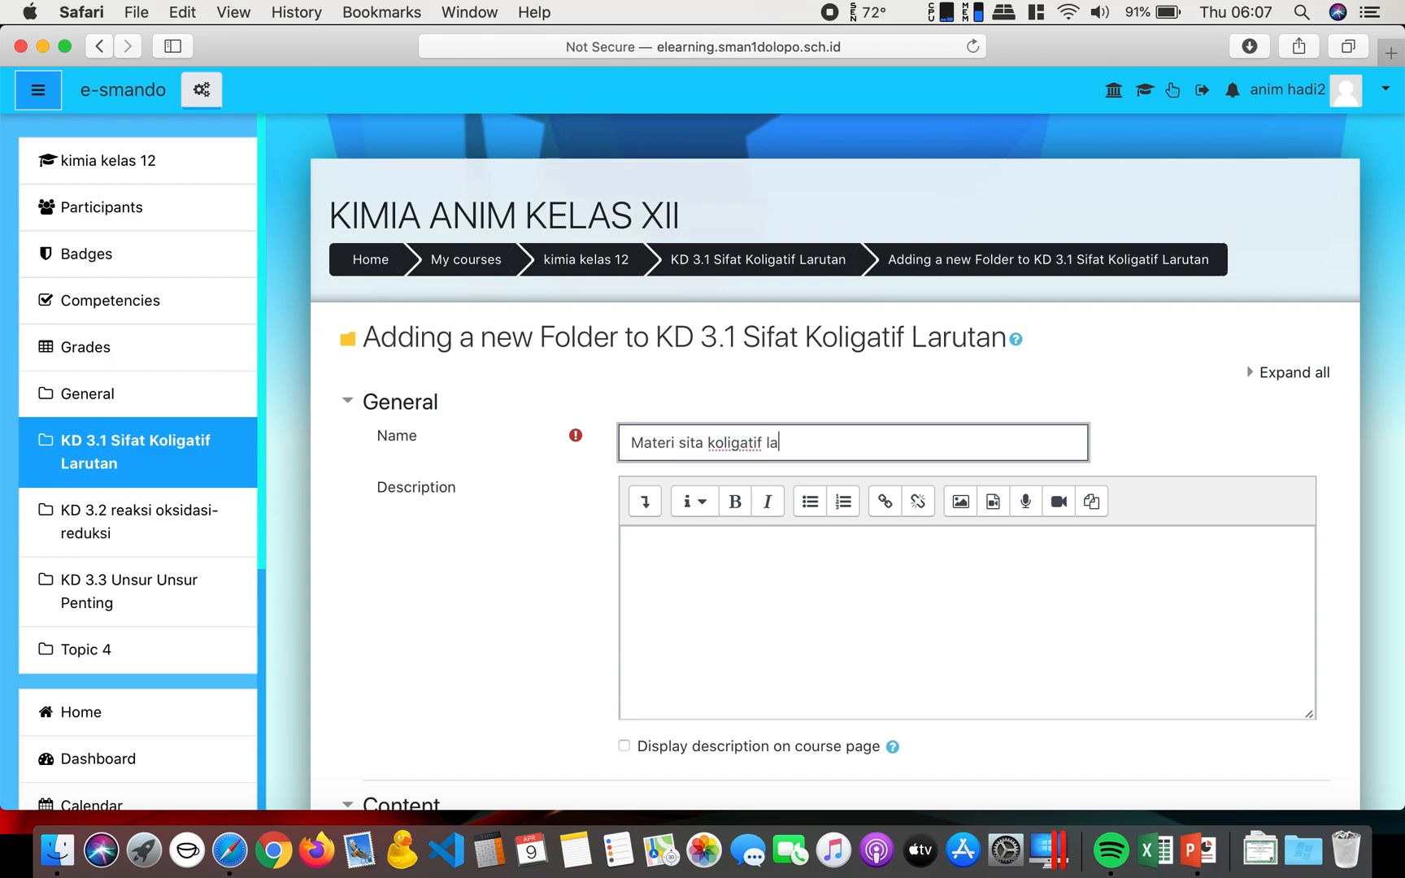
{"action": "type", "text": "rutan"}
Step: Enter the folder description "materi dalam bents word, pptx, pdf atau ditambah file yang lain" and enable displaying it on the course page
{"action": "left_click", "coordinate": [657, 541]}
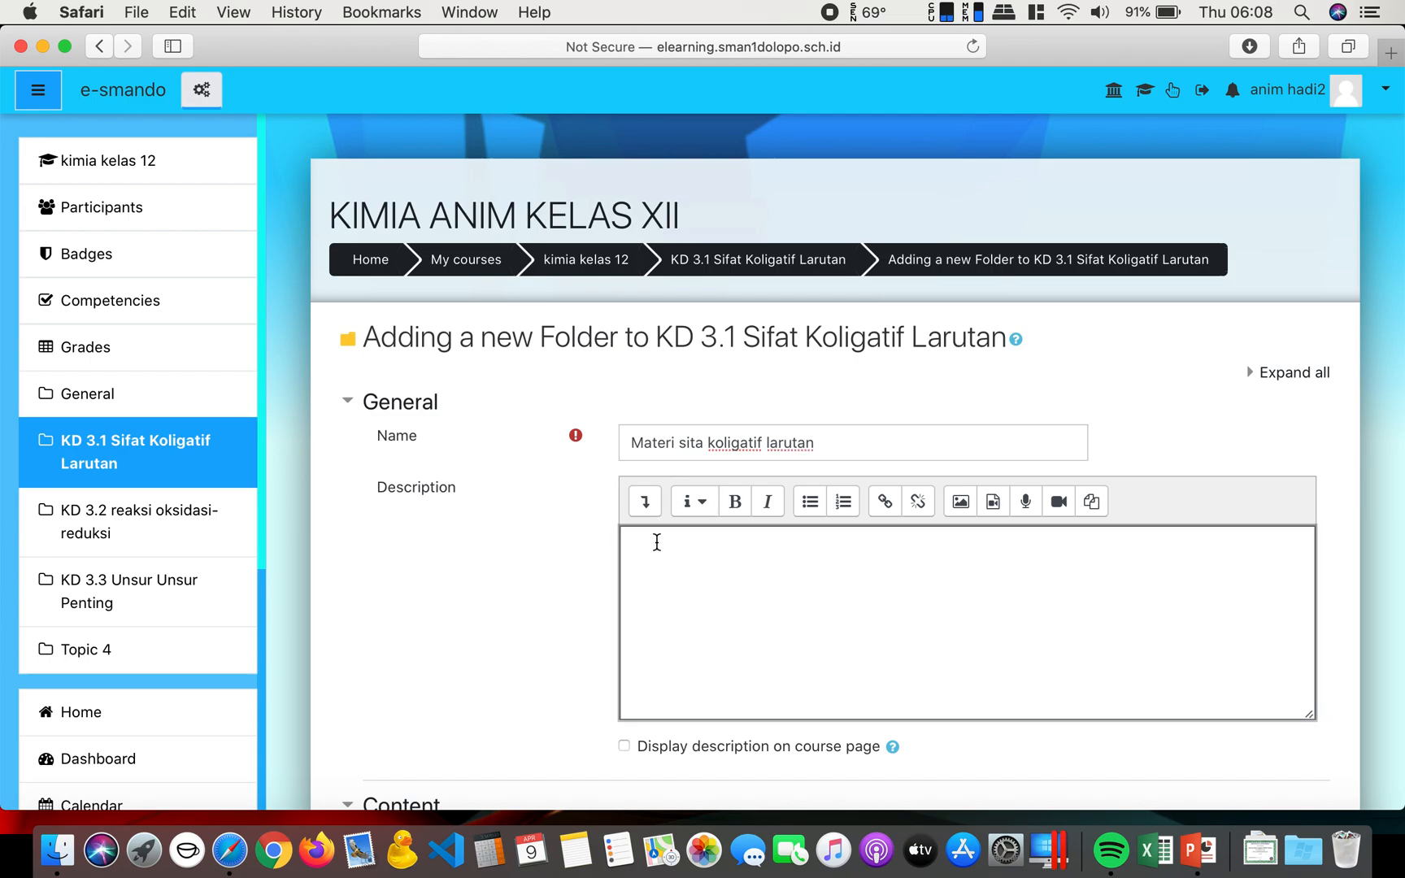
{"action": "type", "text": "materi dalam bentuk "}
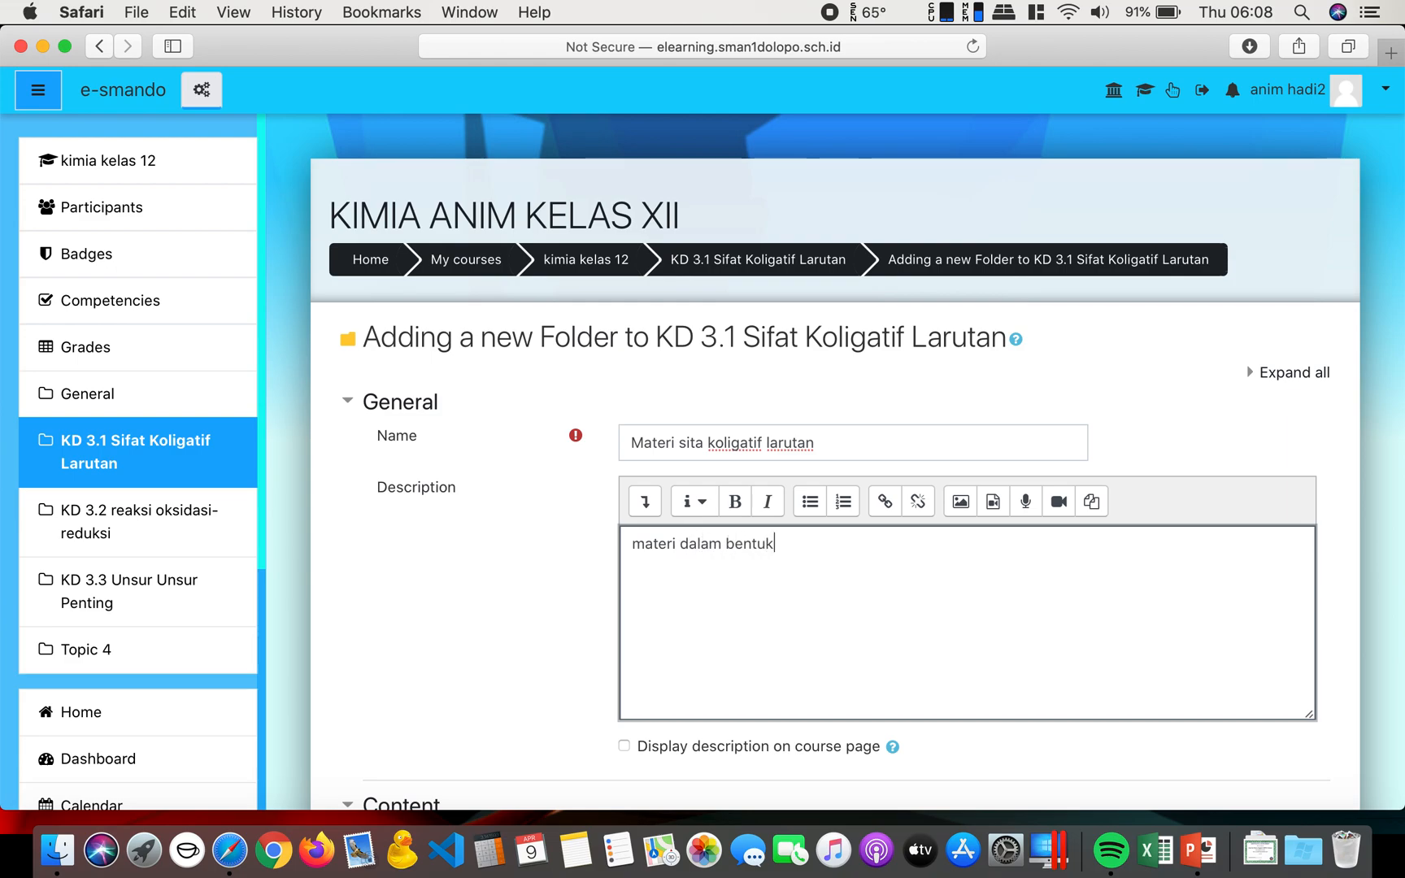
{"action": "type", "text": "word, pptx, pdf tau ap"}
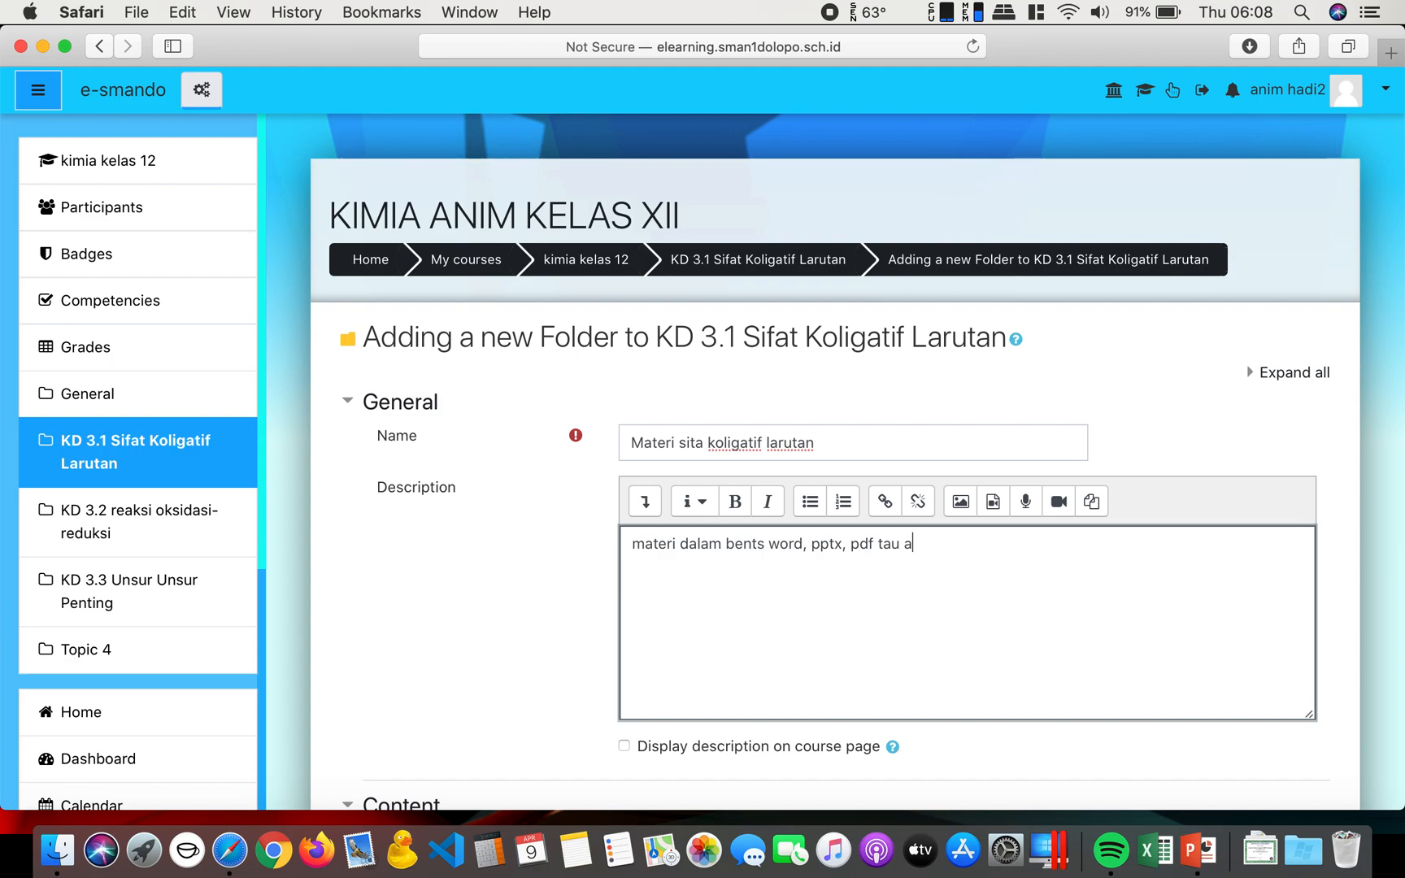
{"action": "key", "text": "BackSpace"}
{"action": "key", "text": "BackSpace"}
{"action": "key", "text": "BackSpace"}
{"action": "key", "text": "BackSpace"}
{"action": "key", "text": "BackSpace"}
{"action": "key", "text": "BackSpace"}
{"action": "type", "text": "atau ditambah"}
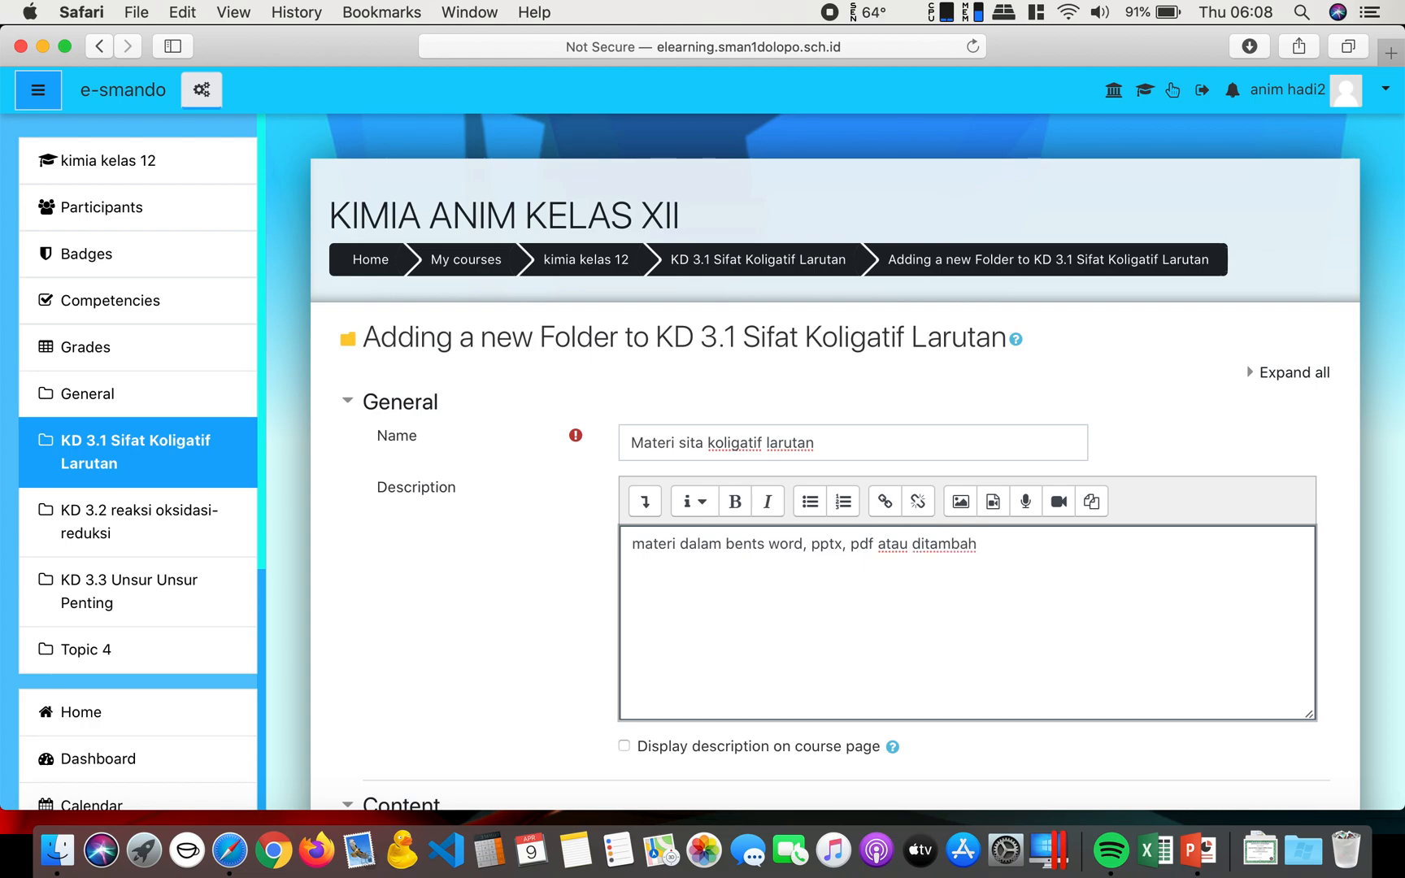
{"action": "type", "text": " file yang lain"}
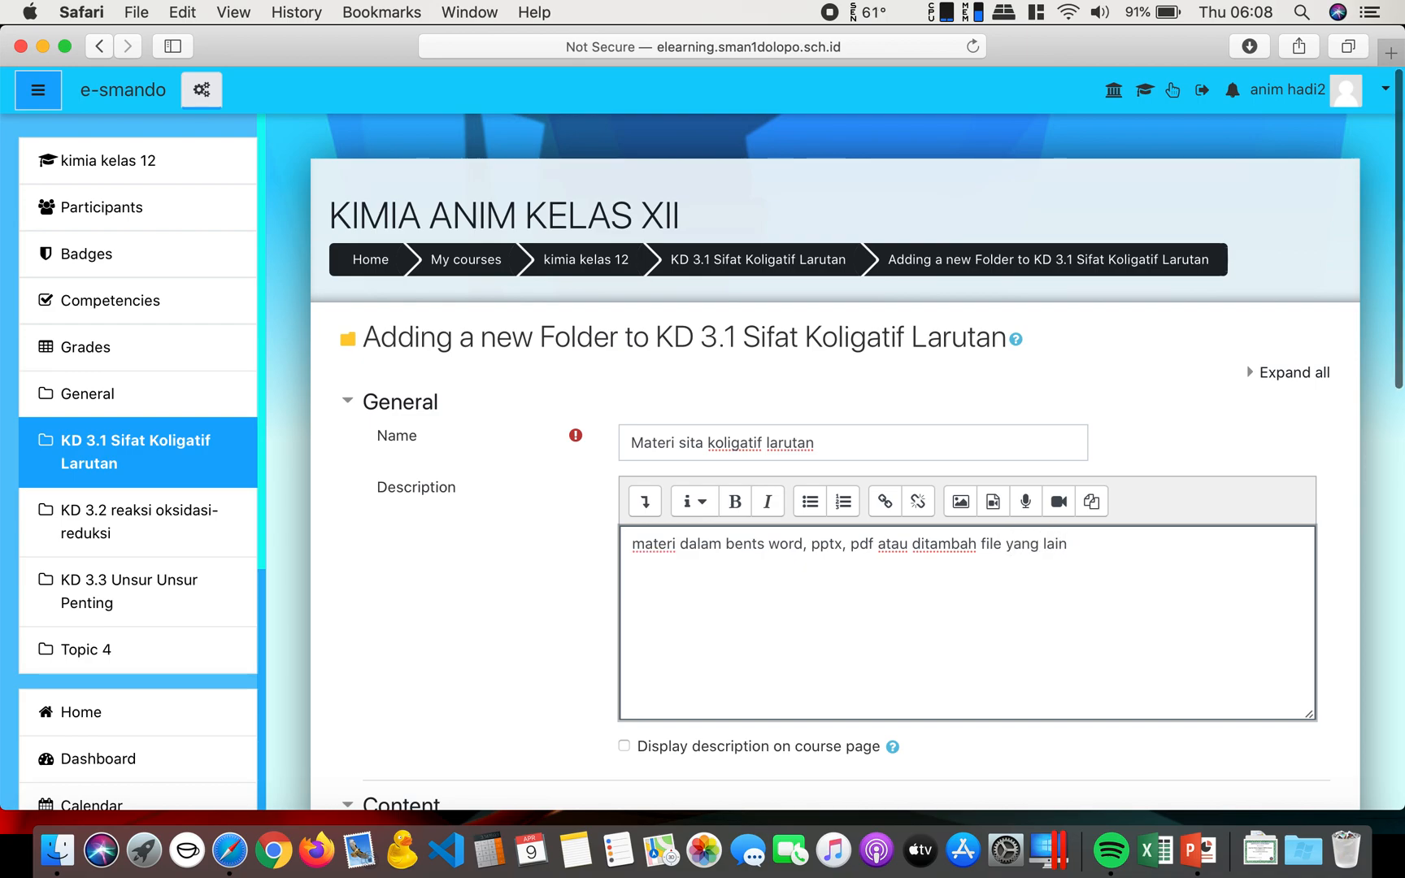
{"action": "scroll", "coordinate": [813, 456], "scroll_direction": "down", "scroll_amount": 3}
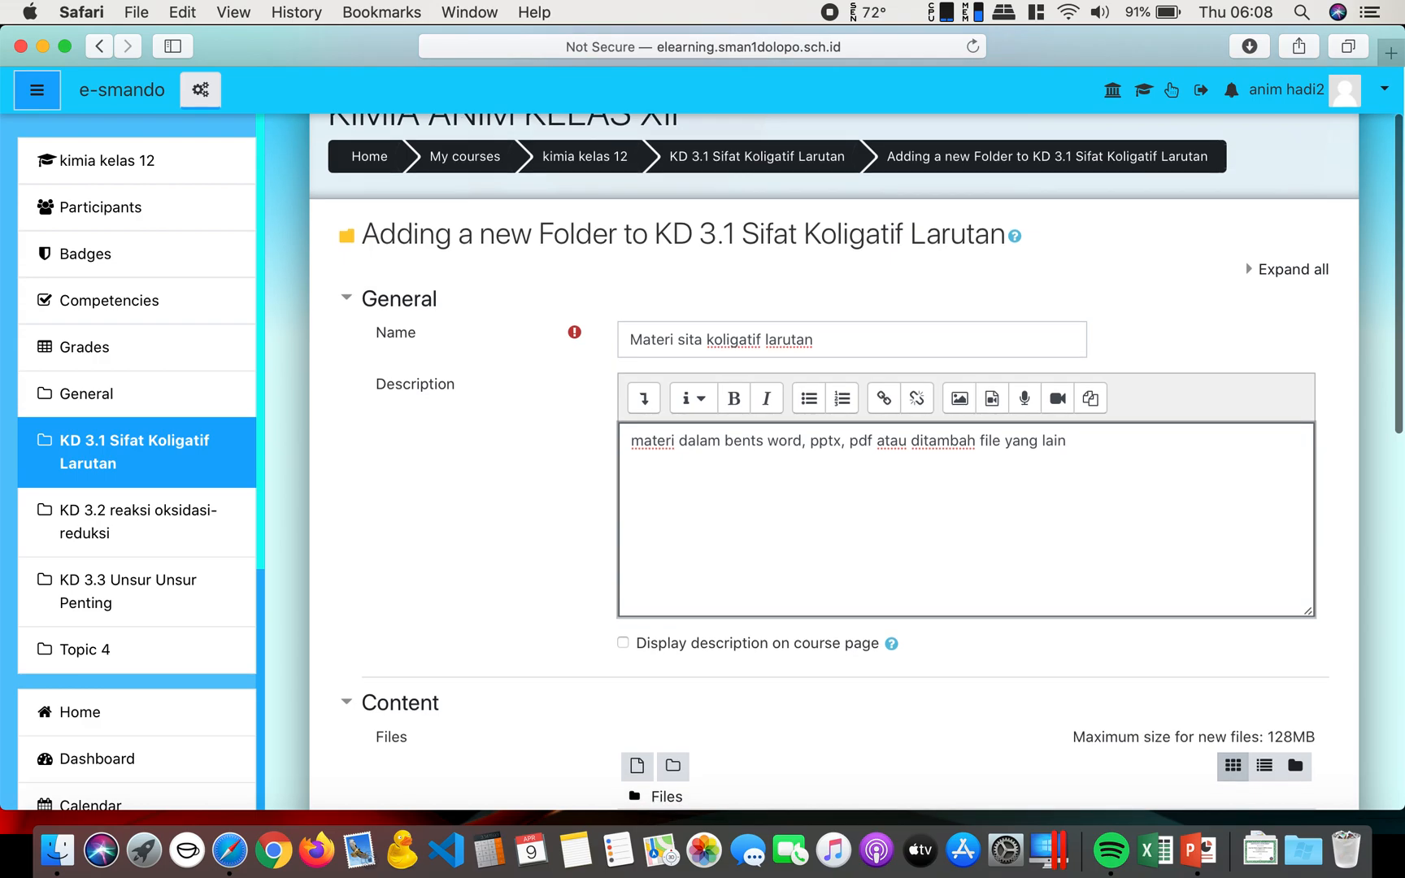
{"action": "scroll", "coordinate": [813, 455], "scroll_direction": "down", "scroll_amount": 2}
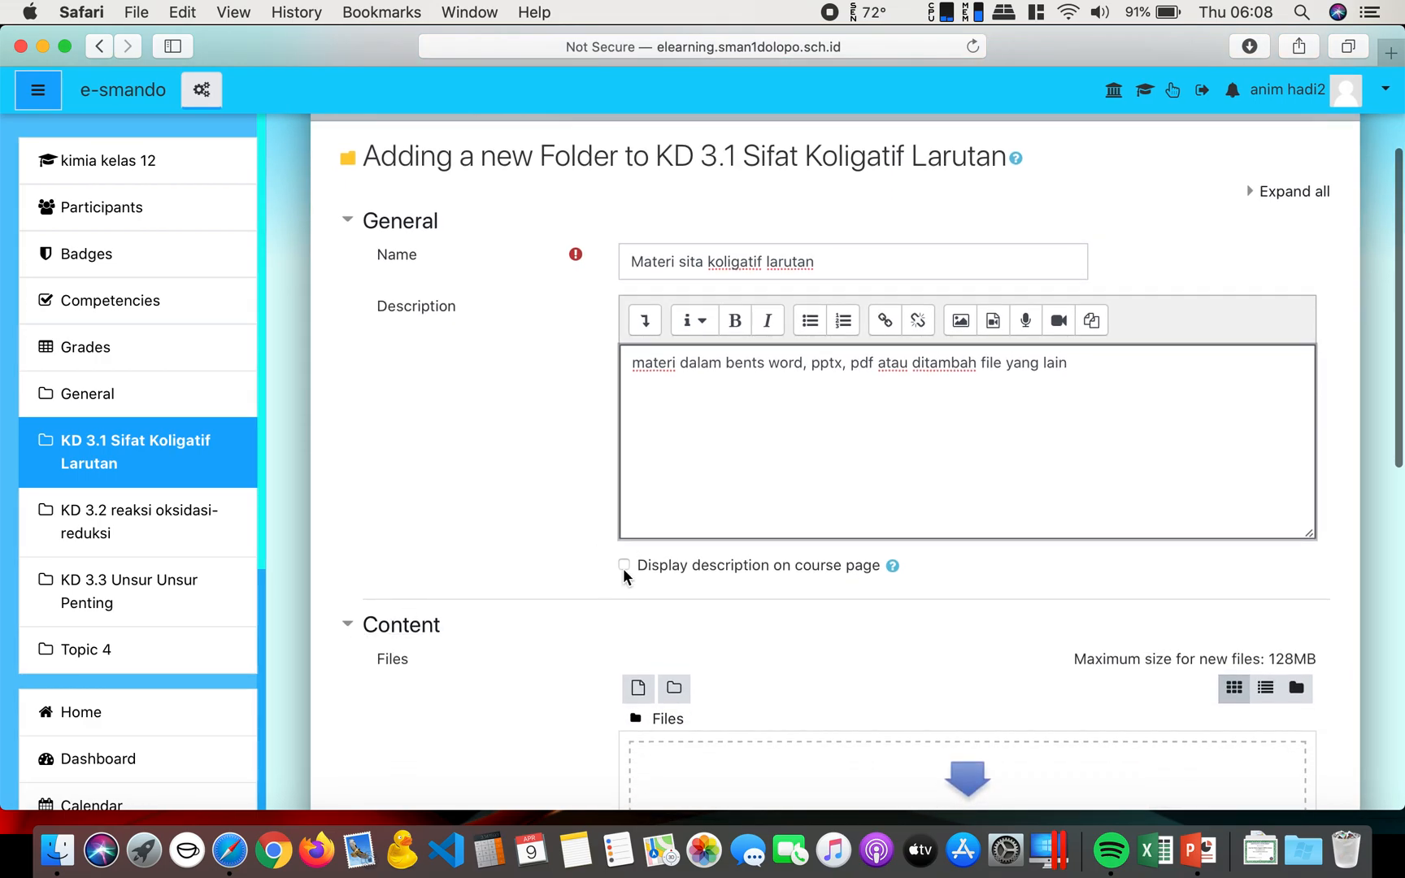
{"action": "left_click", "coordinate": [624, 564]}
{"action": "scroll", "coordinate": [752, 579], "scroll_direction": "down", "scroll_amount": 2}
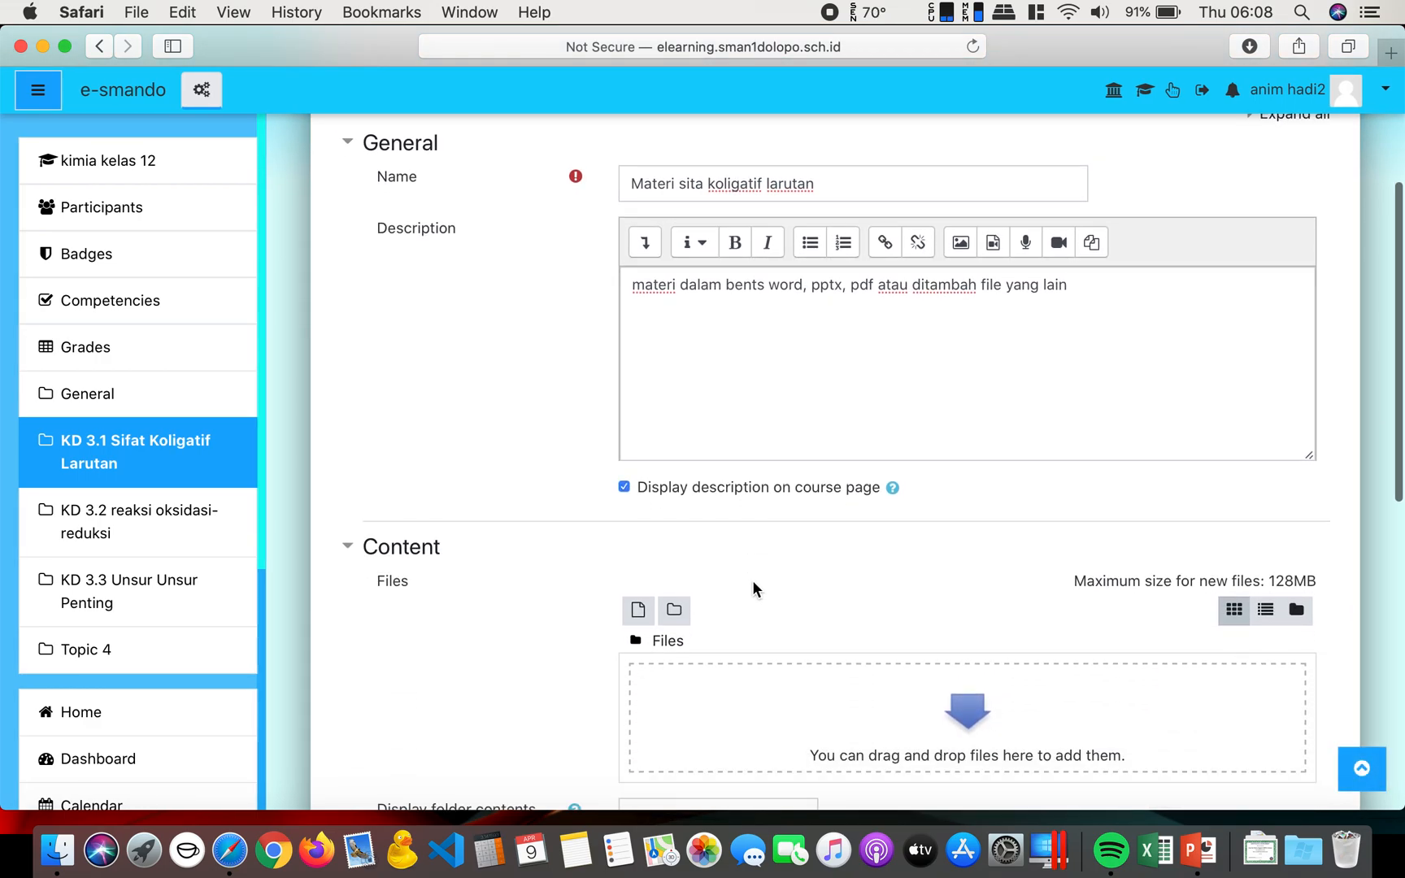
Step: Examine the new folder form's Content section, including its file area and folder display options
{"action": "scroll", "coordinate": [753, 583], "scroll_direction": "down", "scroll_amount": 1}
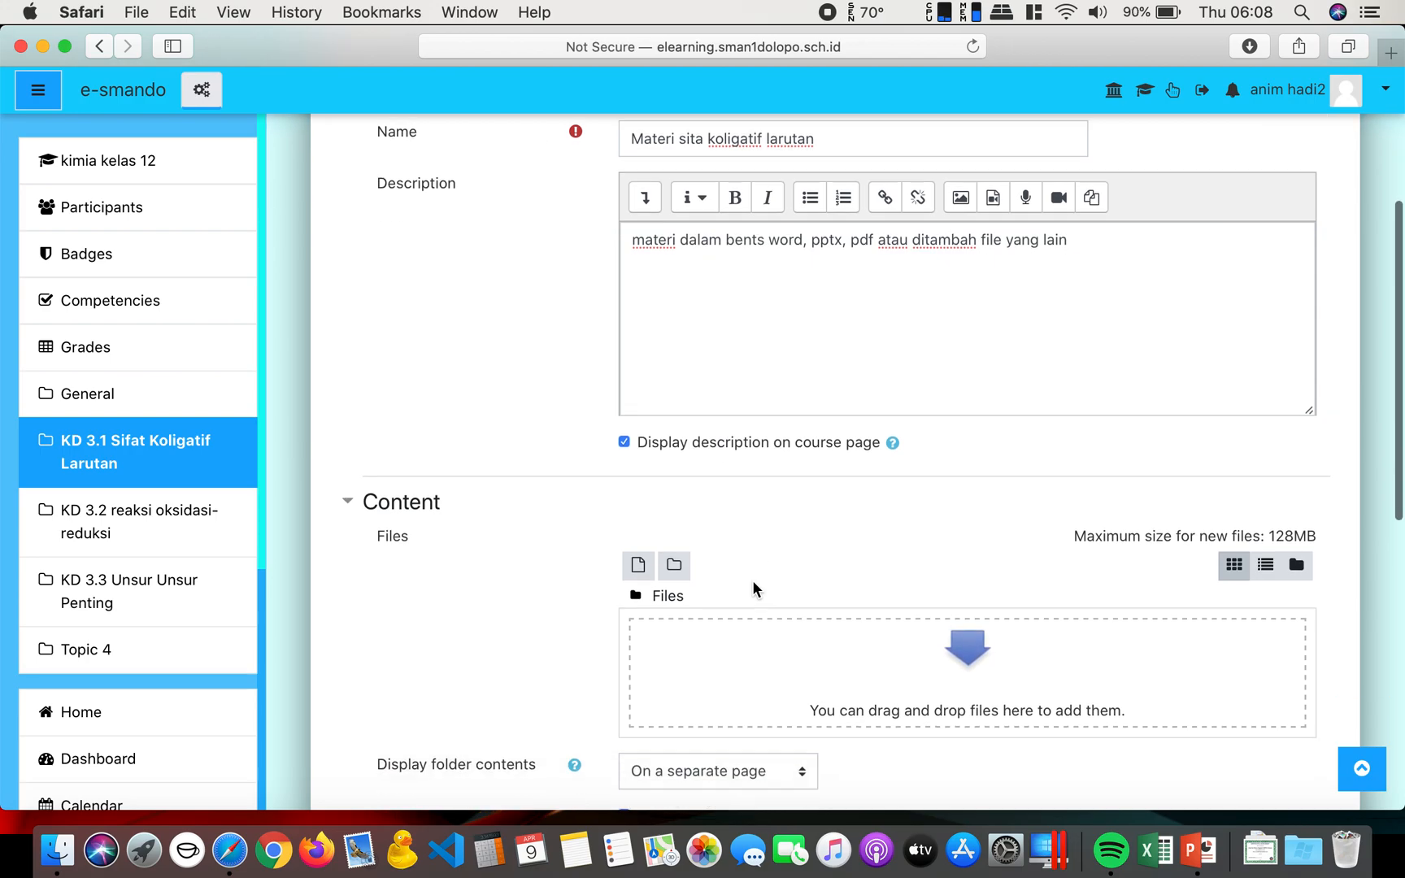
{"action": "scroll", "coordinate": [752, 580], "scroll_direction": "down", "scroll_amount": 1}
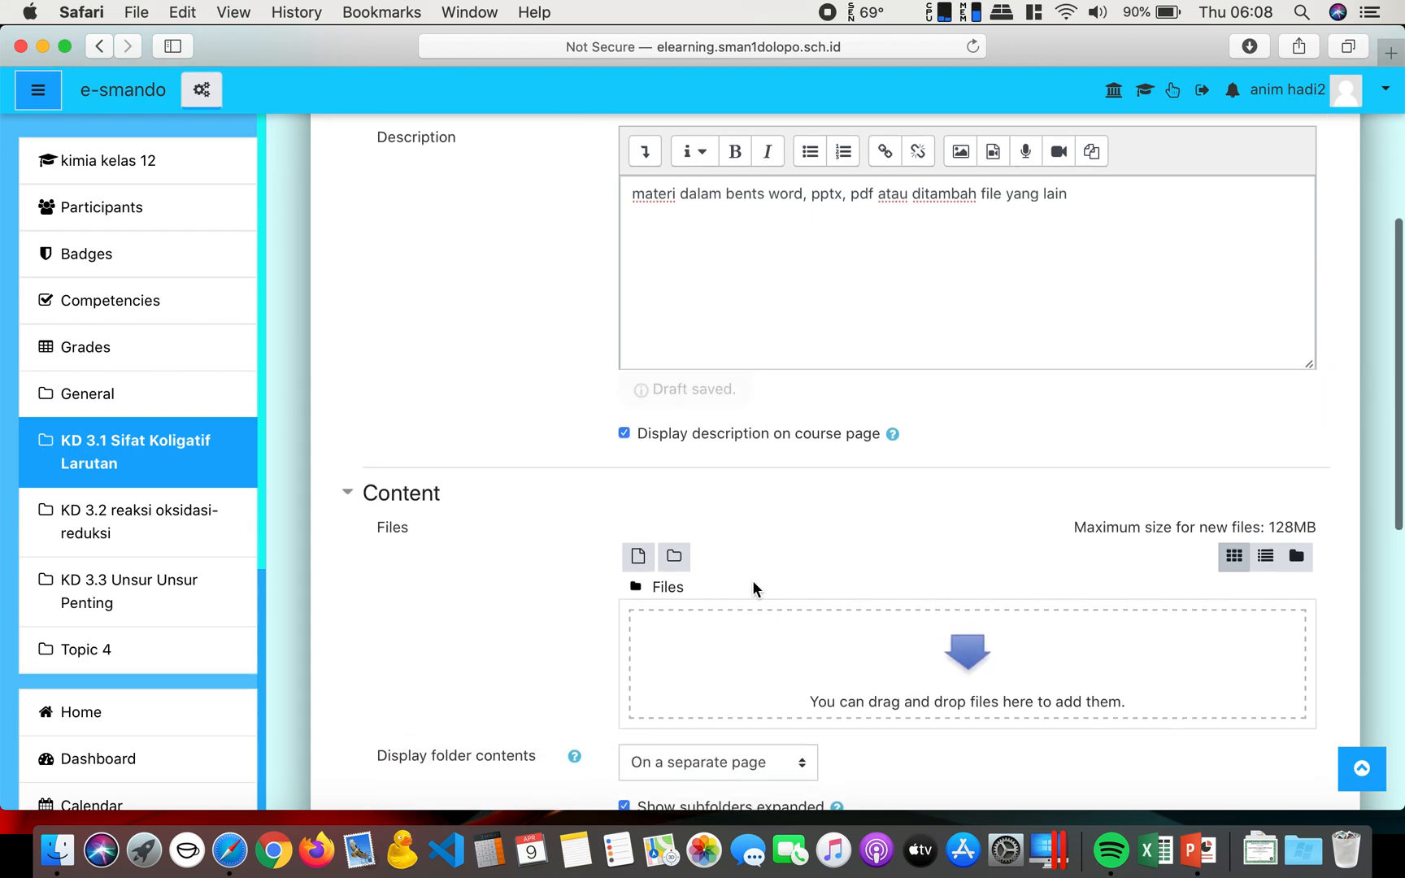
{"action": "scroll", "coordinate": [752, 579], "scroll_direction": "down", "scroll_amount": 2}
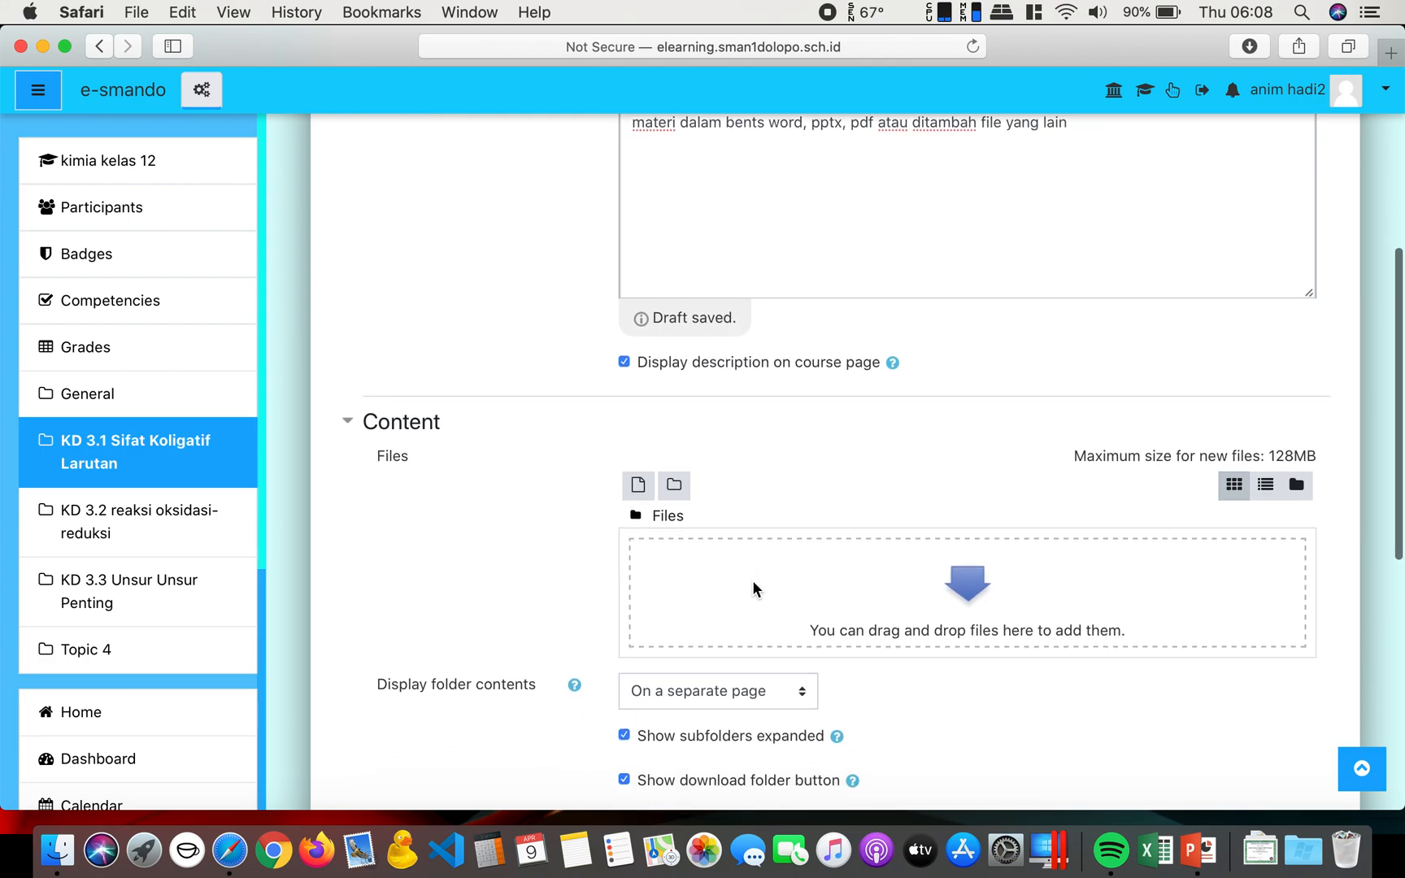
{"action": "scroll", "coordinate": [752, 580], "scroll_direction": "down", "scroll_amount": 2}
{"action": "scroll", "coordinate": [752, 580], "scroll_direction": "up", "scroll_amount": 5}
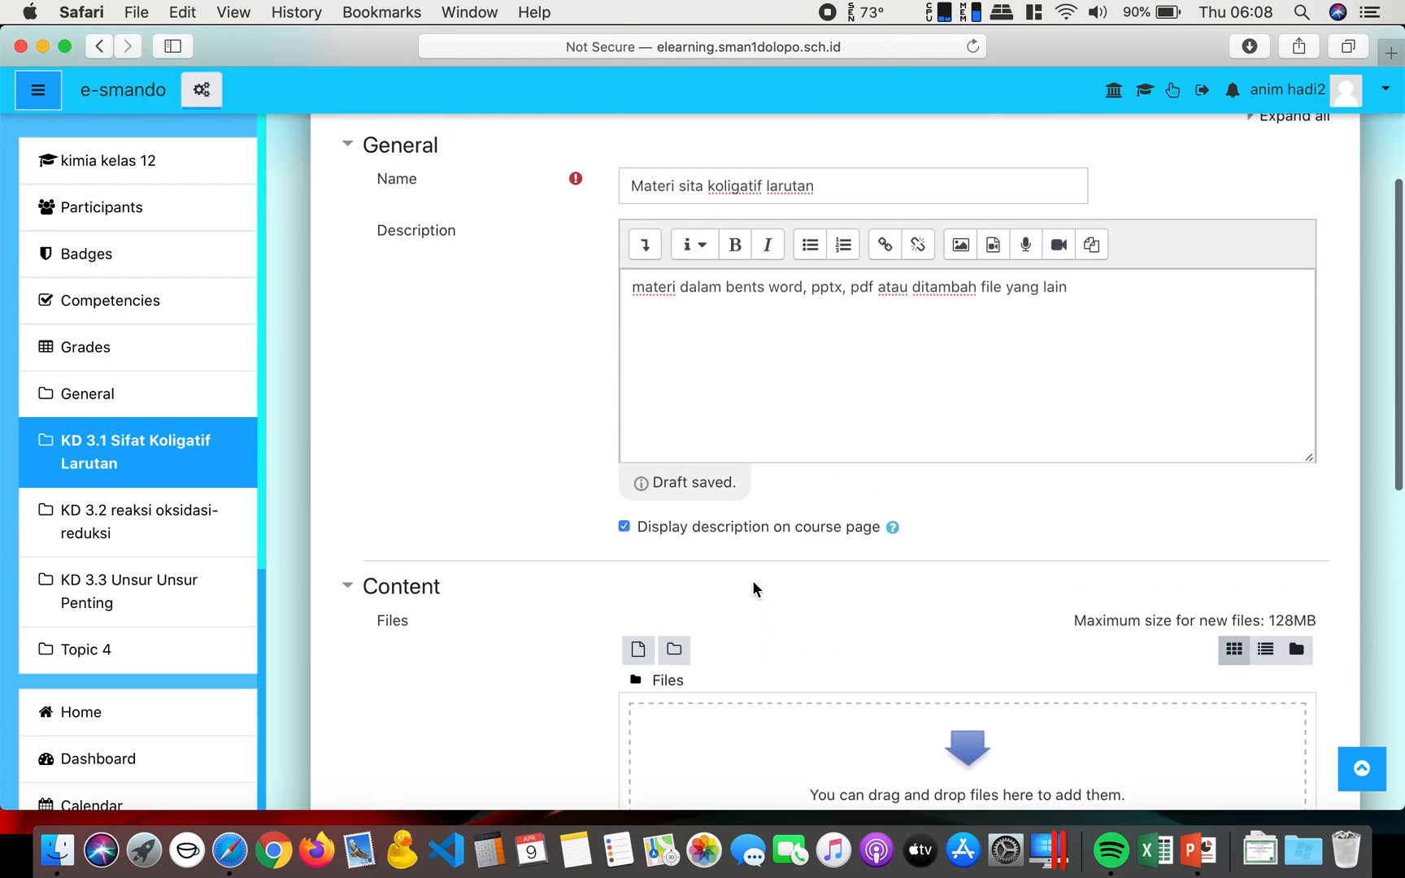
{"action": "scroll", "coordinate": [752, 580], "scroll_direction": "up", "scroll_amount": 1}
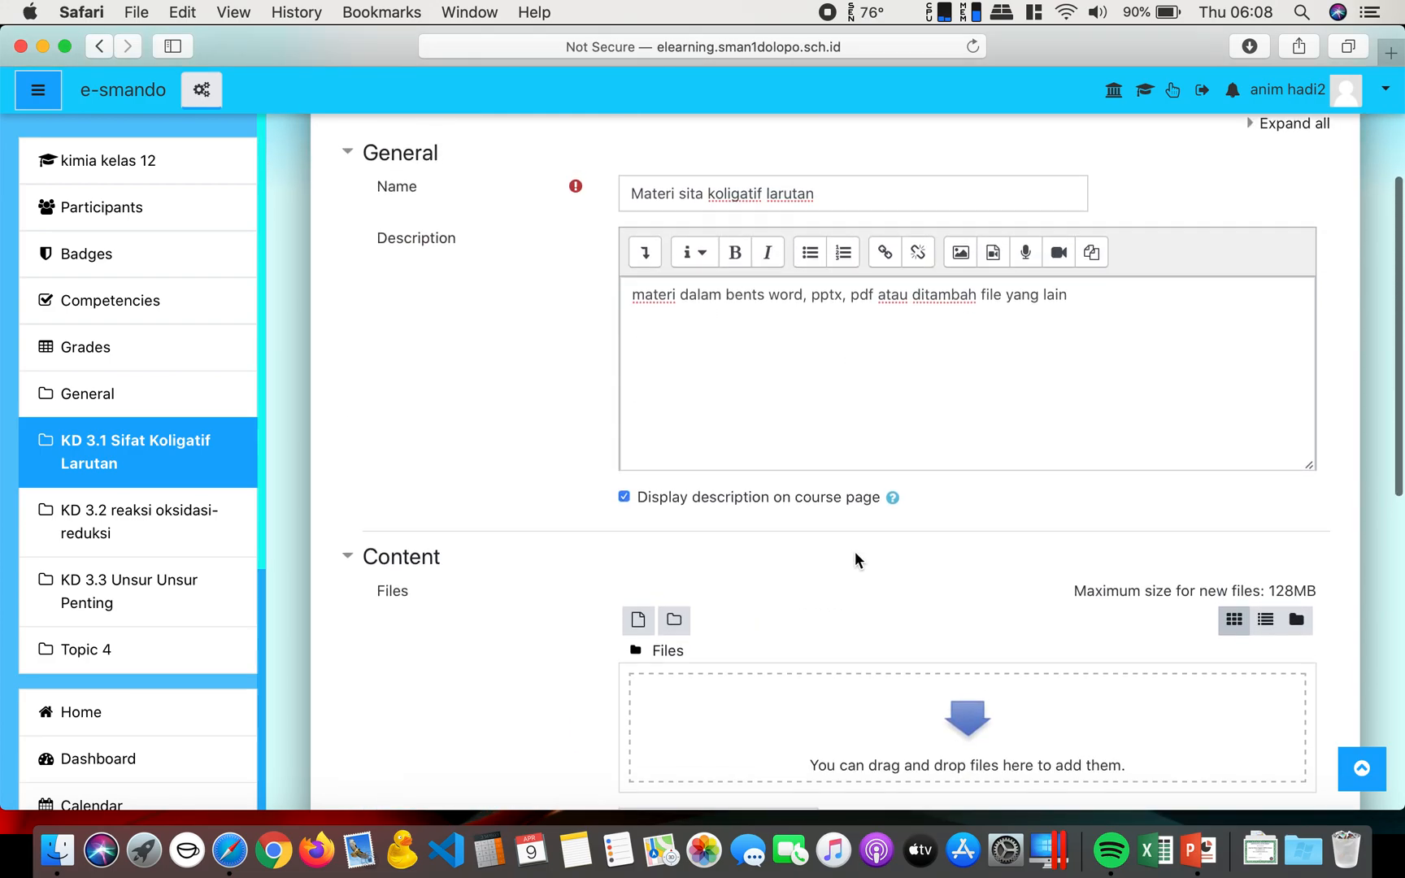
{"action": "scroll", "coordinate": [855, 553], "scroll_direction": "down", "scroll_amount": 5}
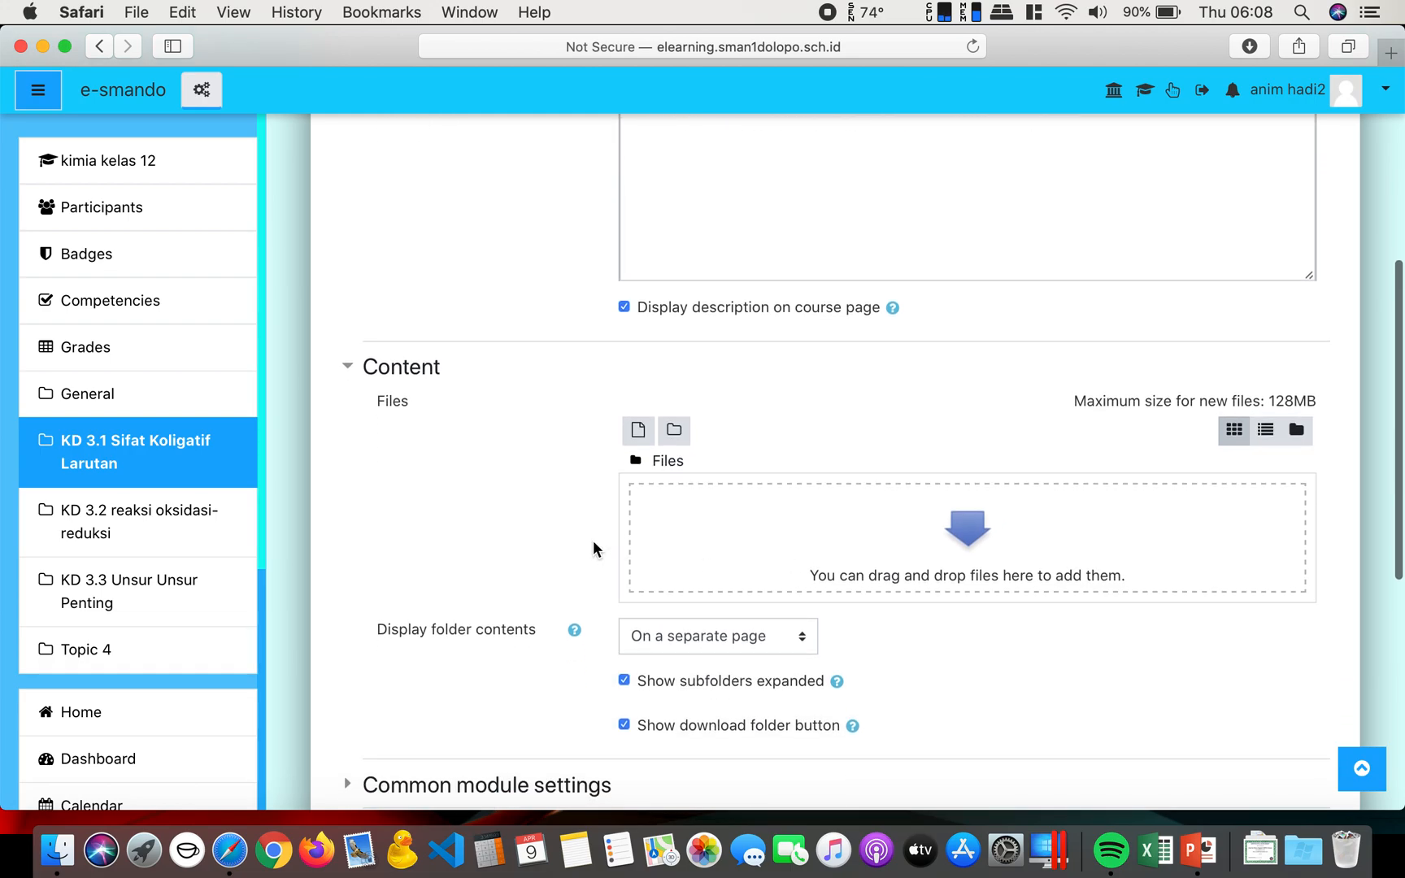
Step: Change the folder's name to "Folder Materi sifat koligatif larutan"
{"action": "scroll", "coordinate": [814, 423], "scroll_direction": "up", "scroll_amount": 10}
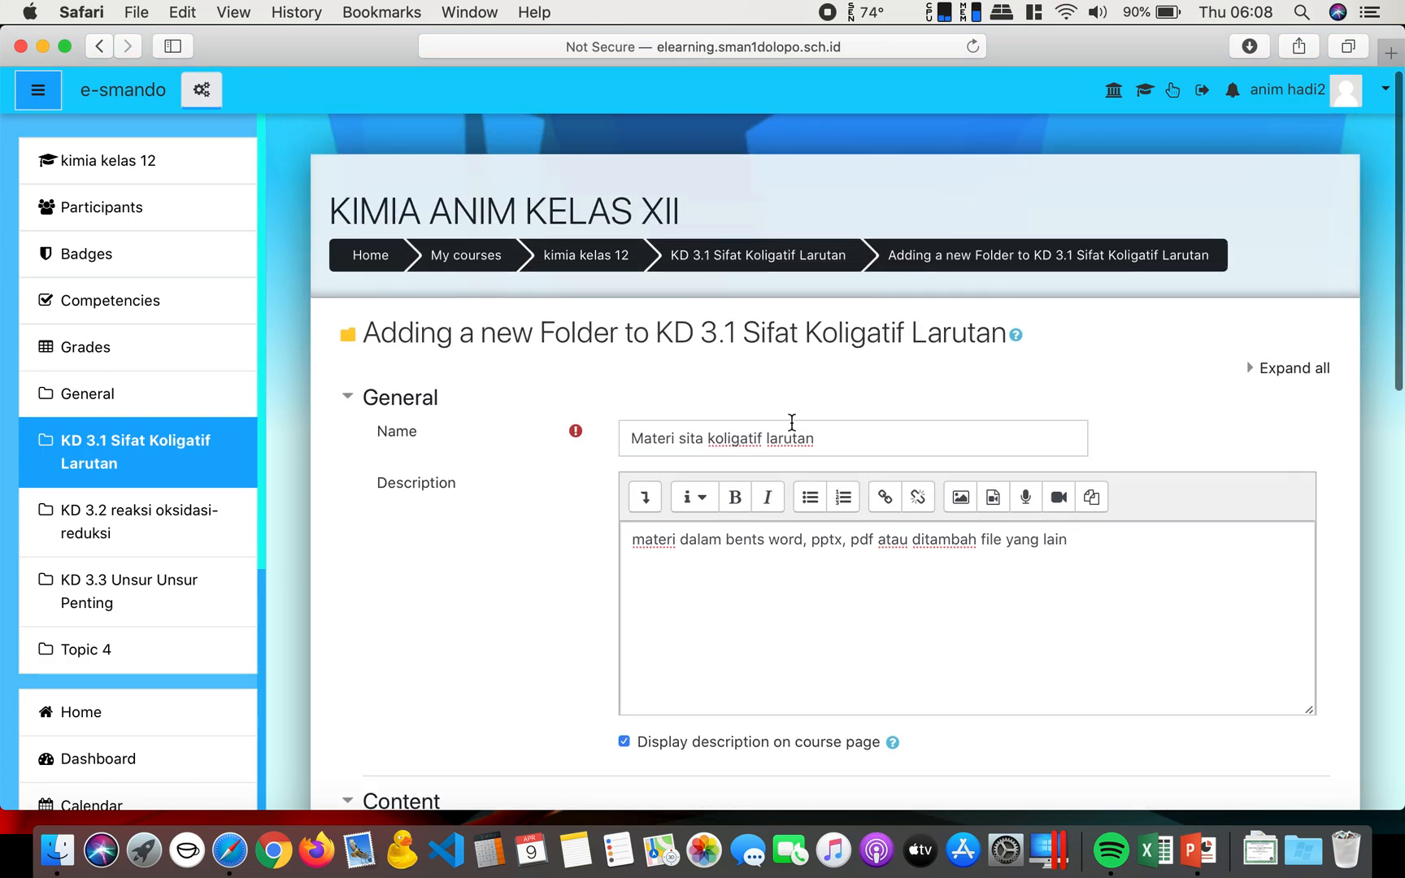
{"action": "left_click", "coordinate": [697, 439]}
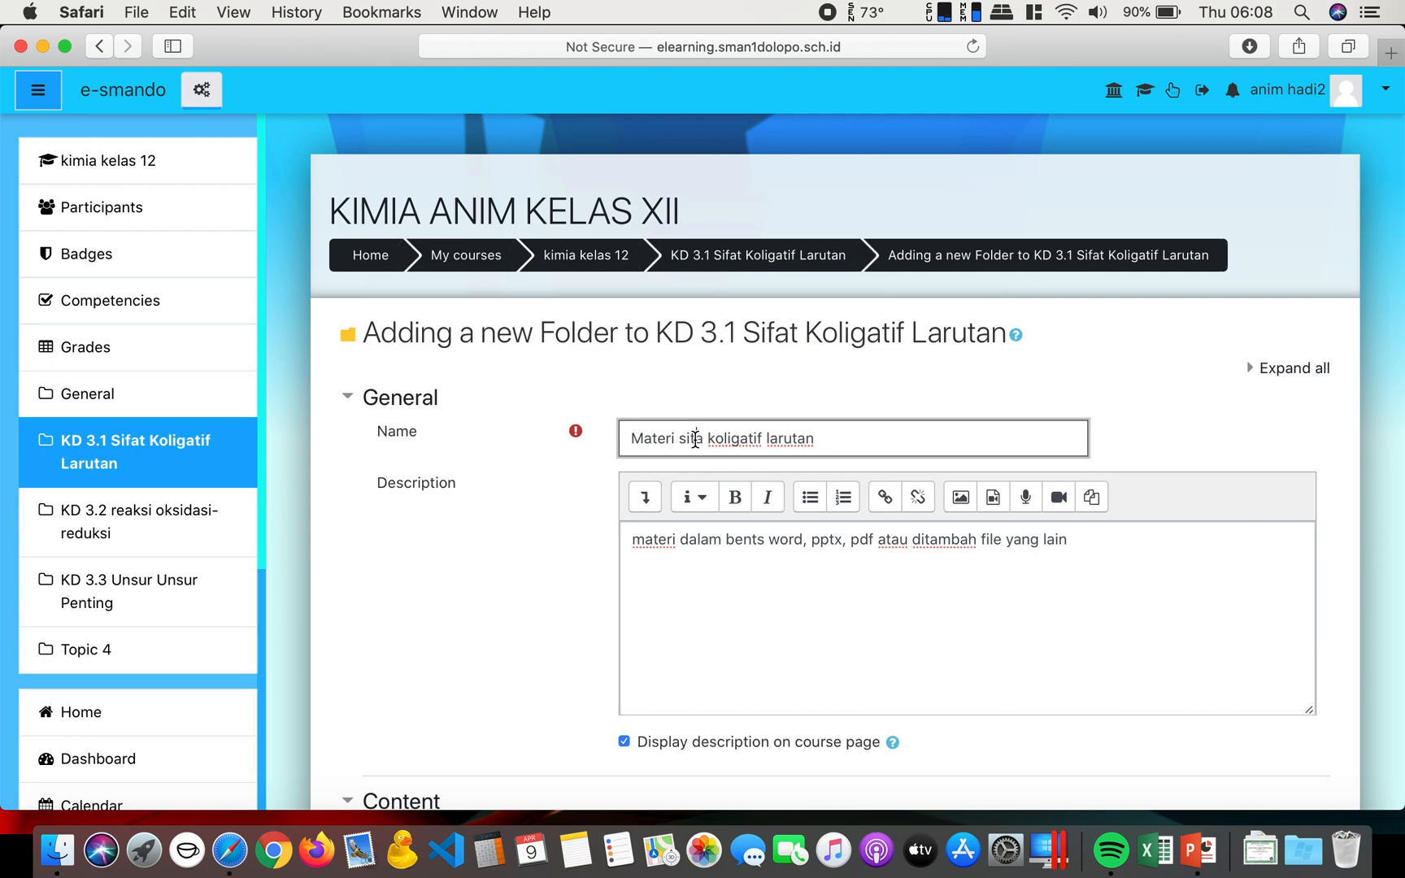
{"action": "key", "text": "BackSpace"}
{"action": "type", "text": "f"}
{"action": "left_click", "coordinate": [703, 446]}
{"action": "left_click", "coordinate": [701, 443]}
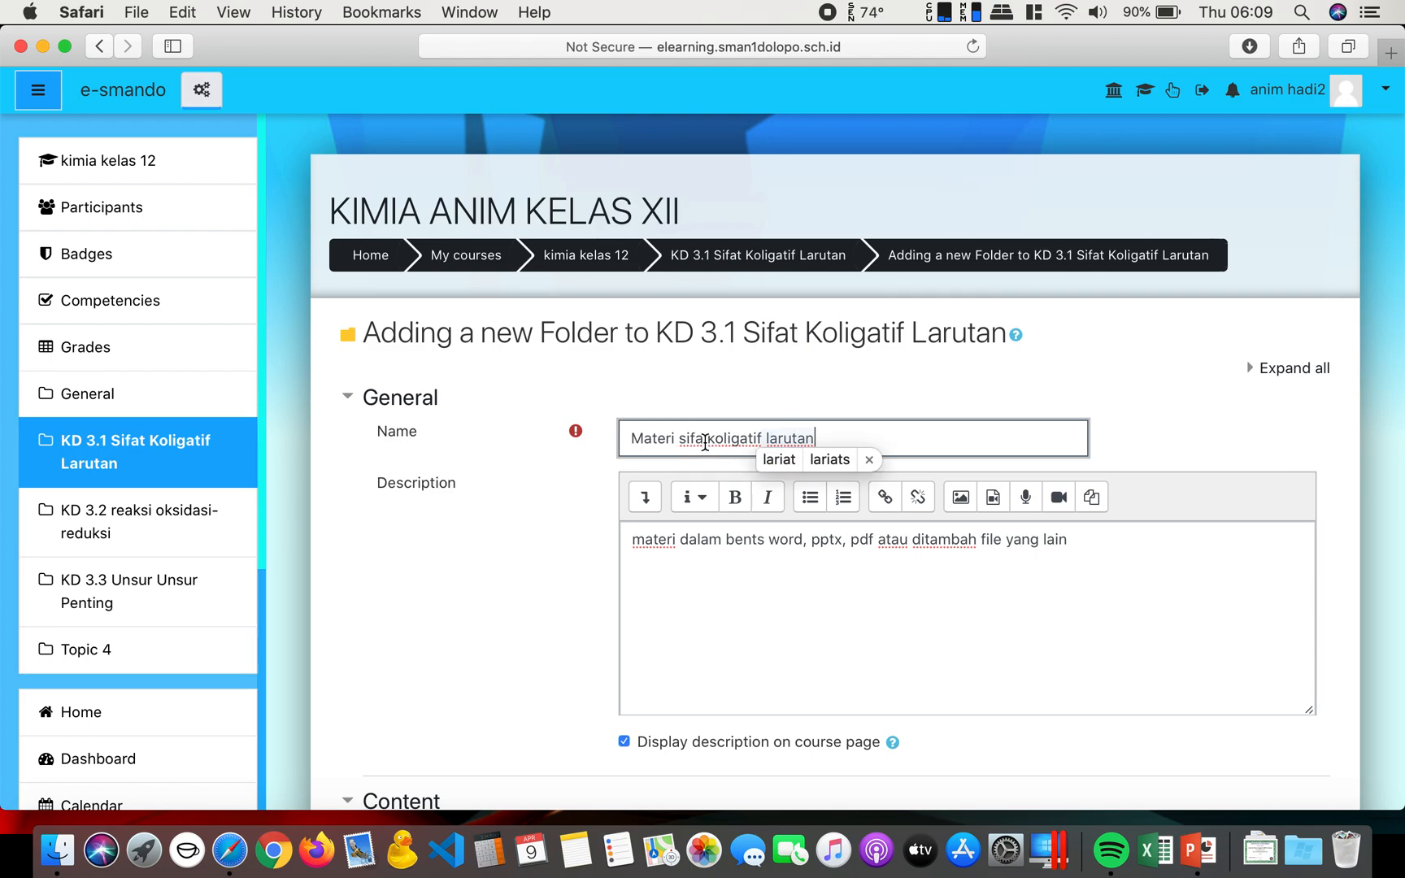
{"action": "type", "text": "t"}
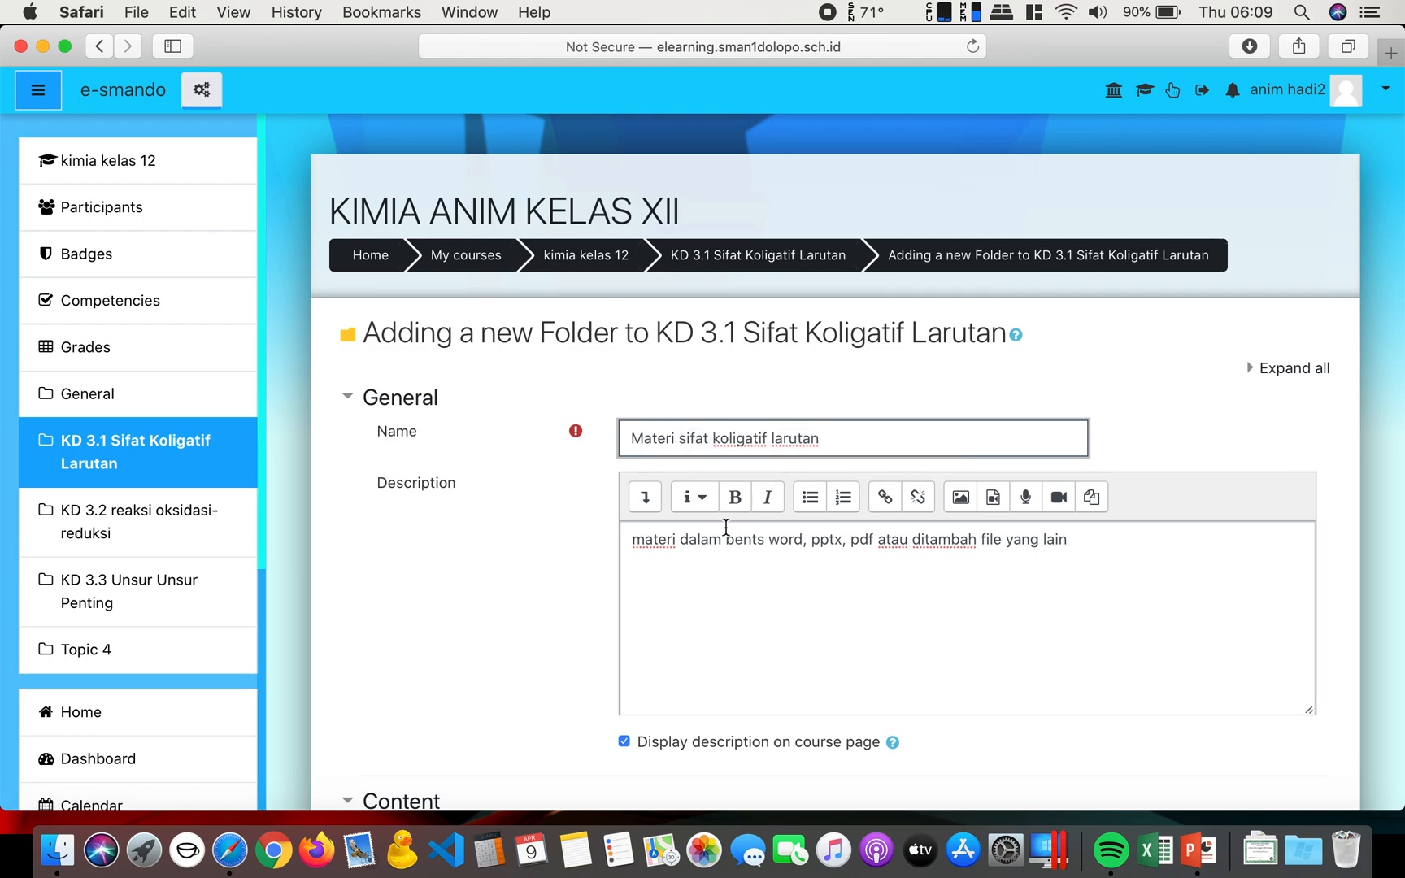
{"action": "left_click", "coordinate": [633, 440]}
{"action": "type", "text": "Fo"}
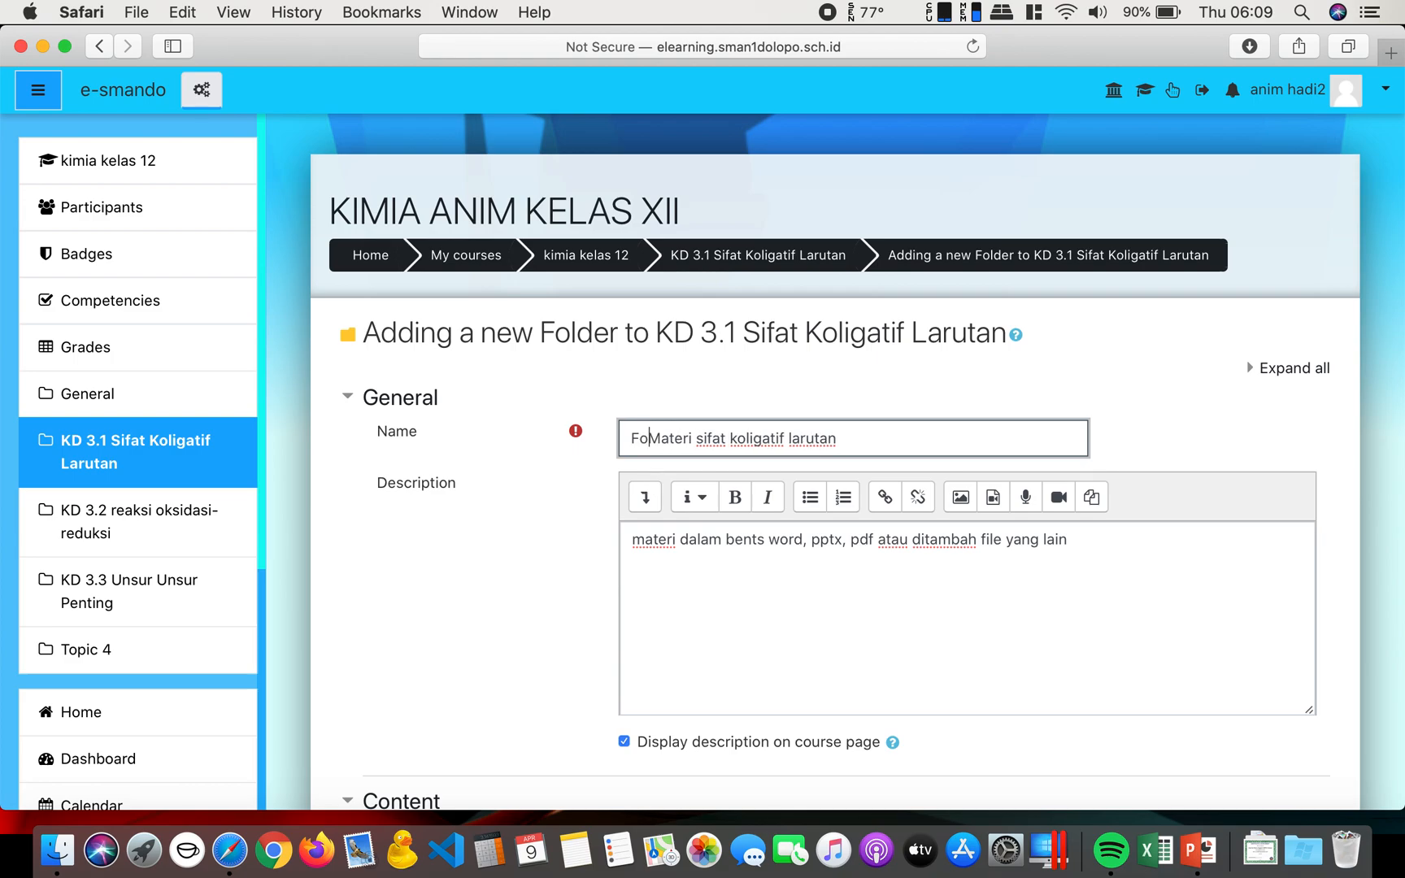
{"action": "type", "text": "lder"}
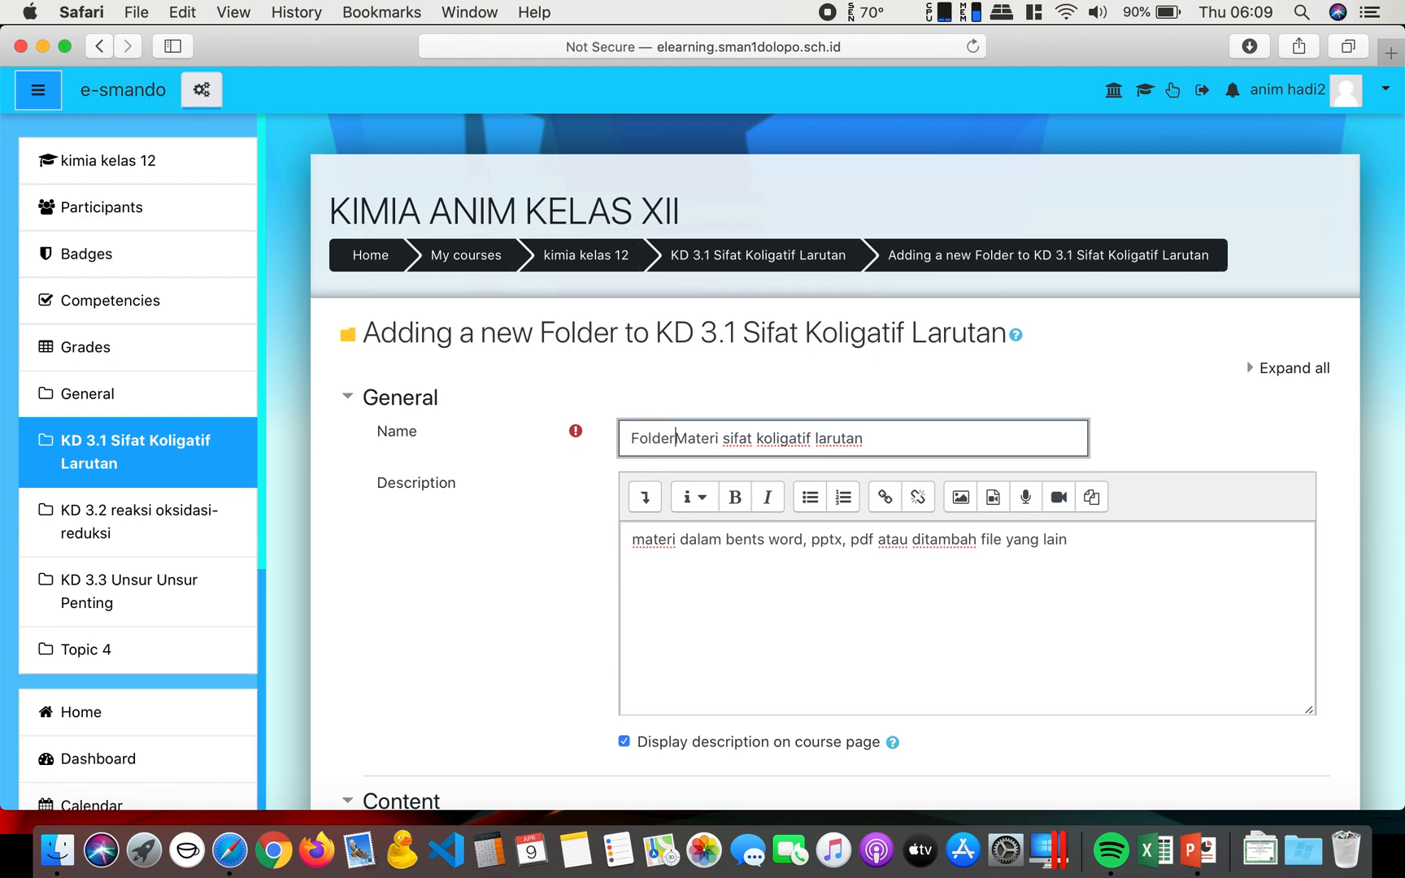
Step: Upload "Panduan Aplikasi E-Kual_Final_ D_Anaya_230218.docx" from the Documents folder into the folder resource's files
{"action": "scroll", "coordinate": [681, 564], "scroll_direction": "down", "scroll_amount": 5}
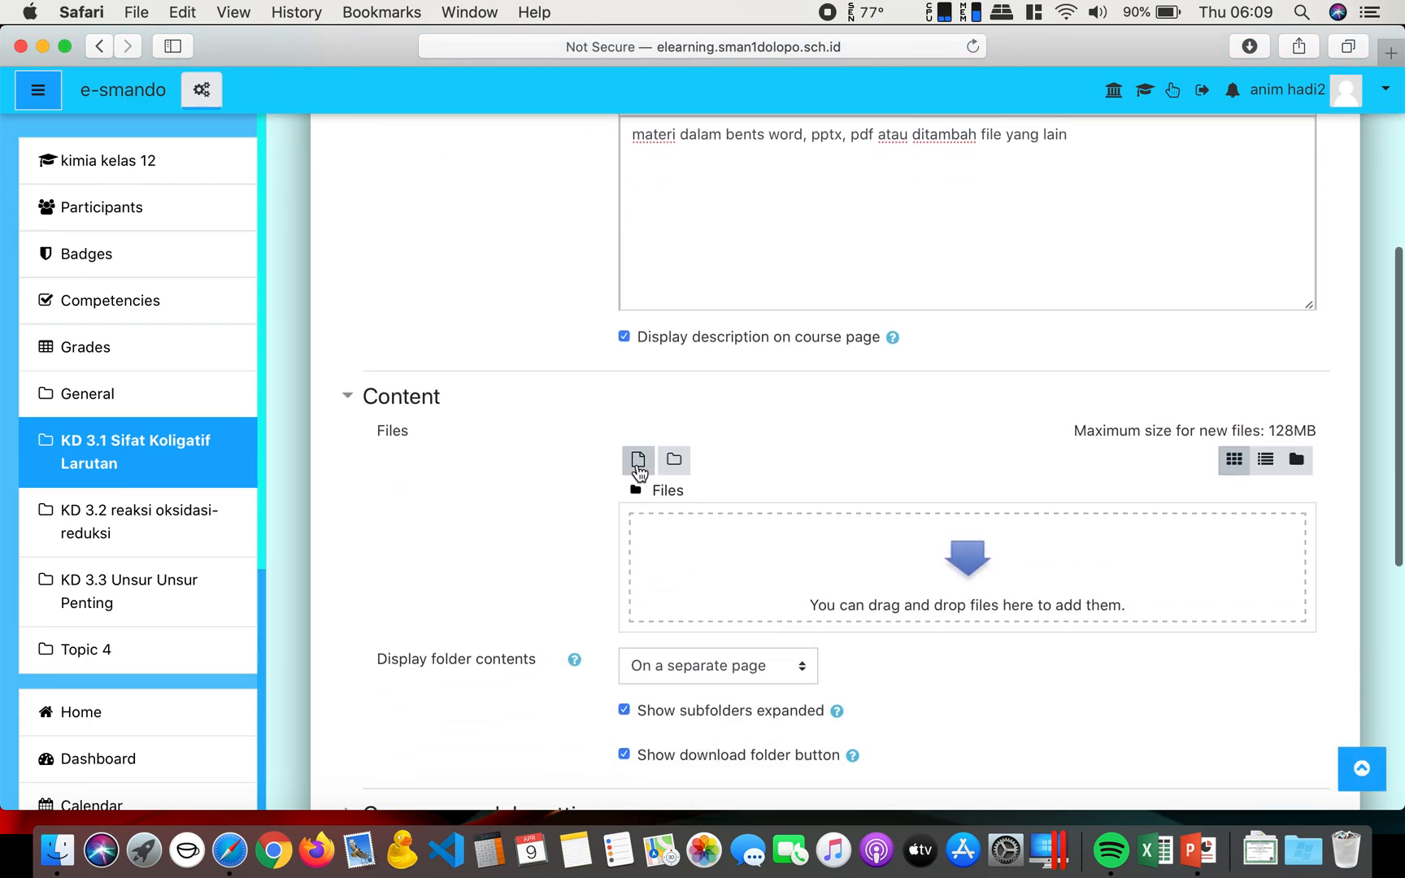
{"action": "left_click", "coordinate": [638, 460]}
{"action": "left_click", "coordinate": [582, 385]}
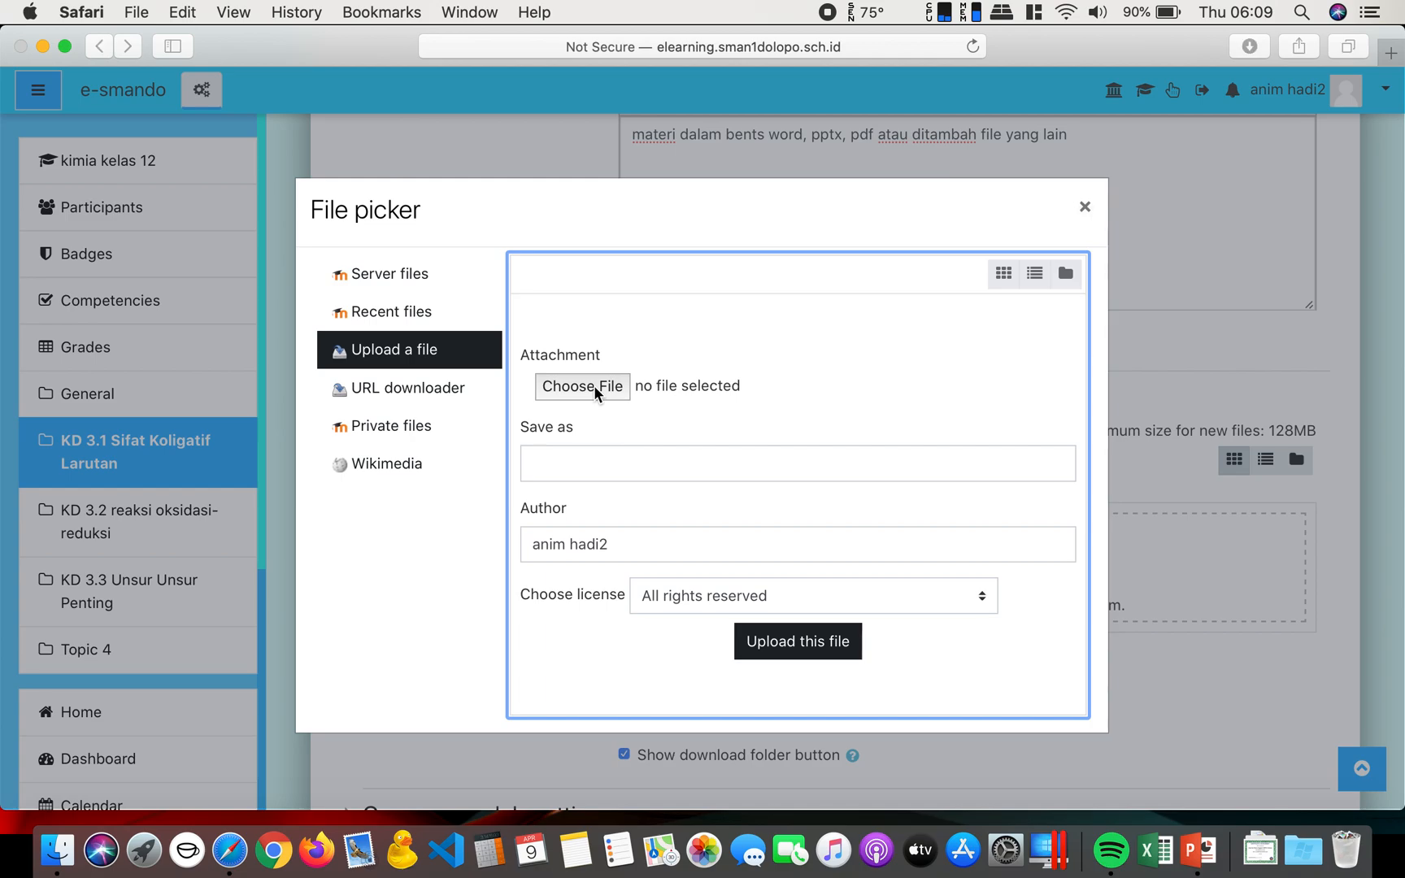
{"action": "scroll", "coordinate": [593, 397], "scroll_direction": "down", "scroll_amount": 2}
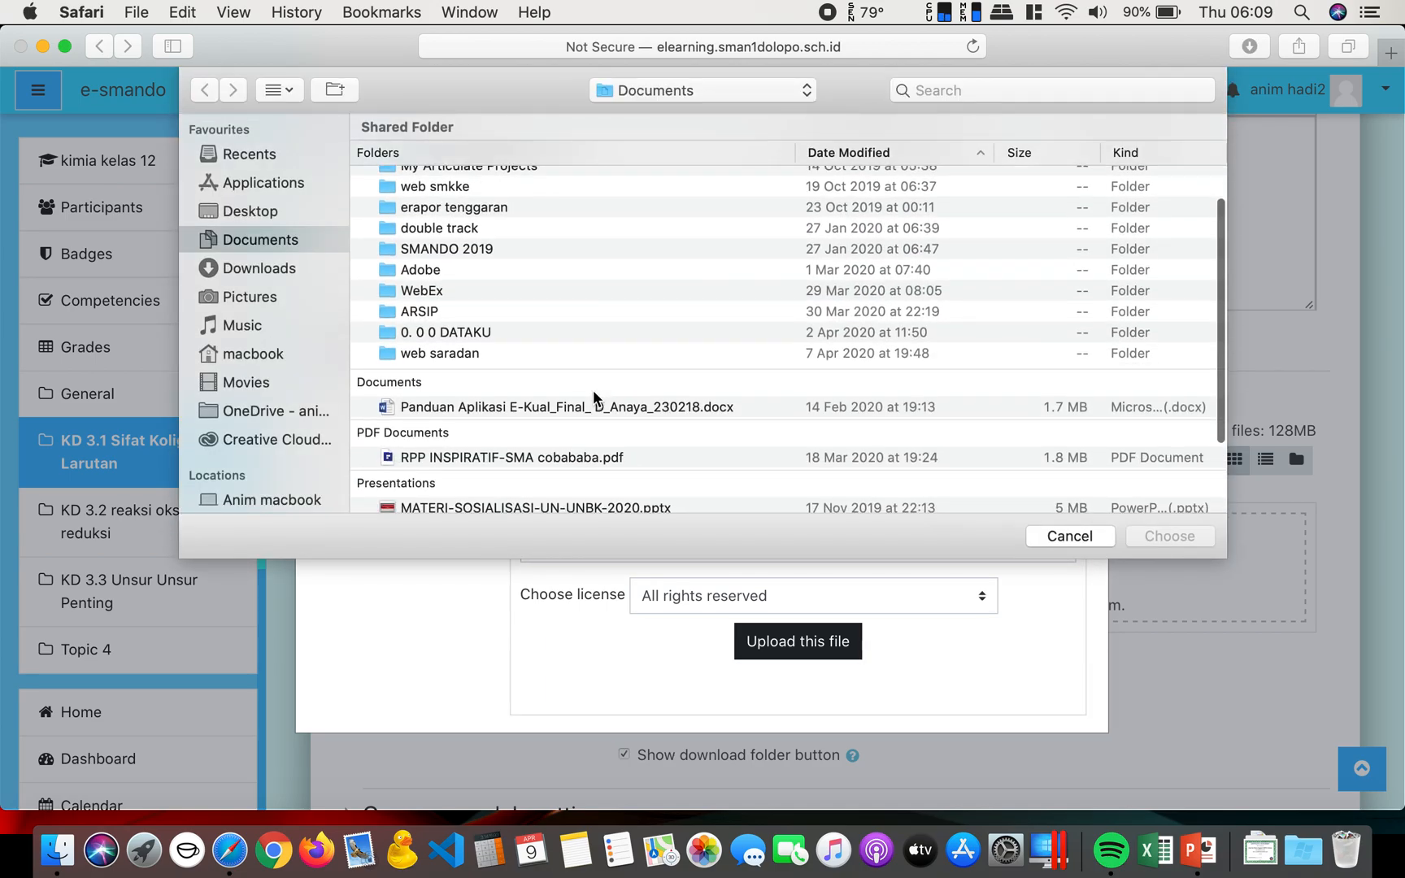
{"action": "left_click", "coordinate": [507, 408]}
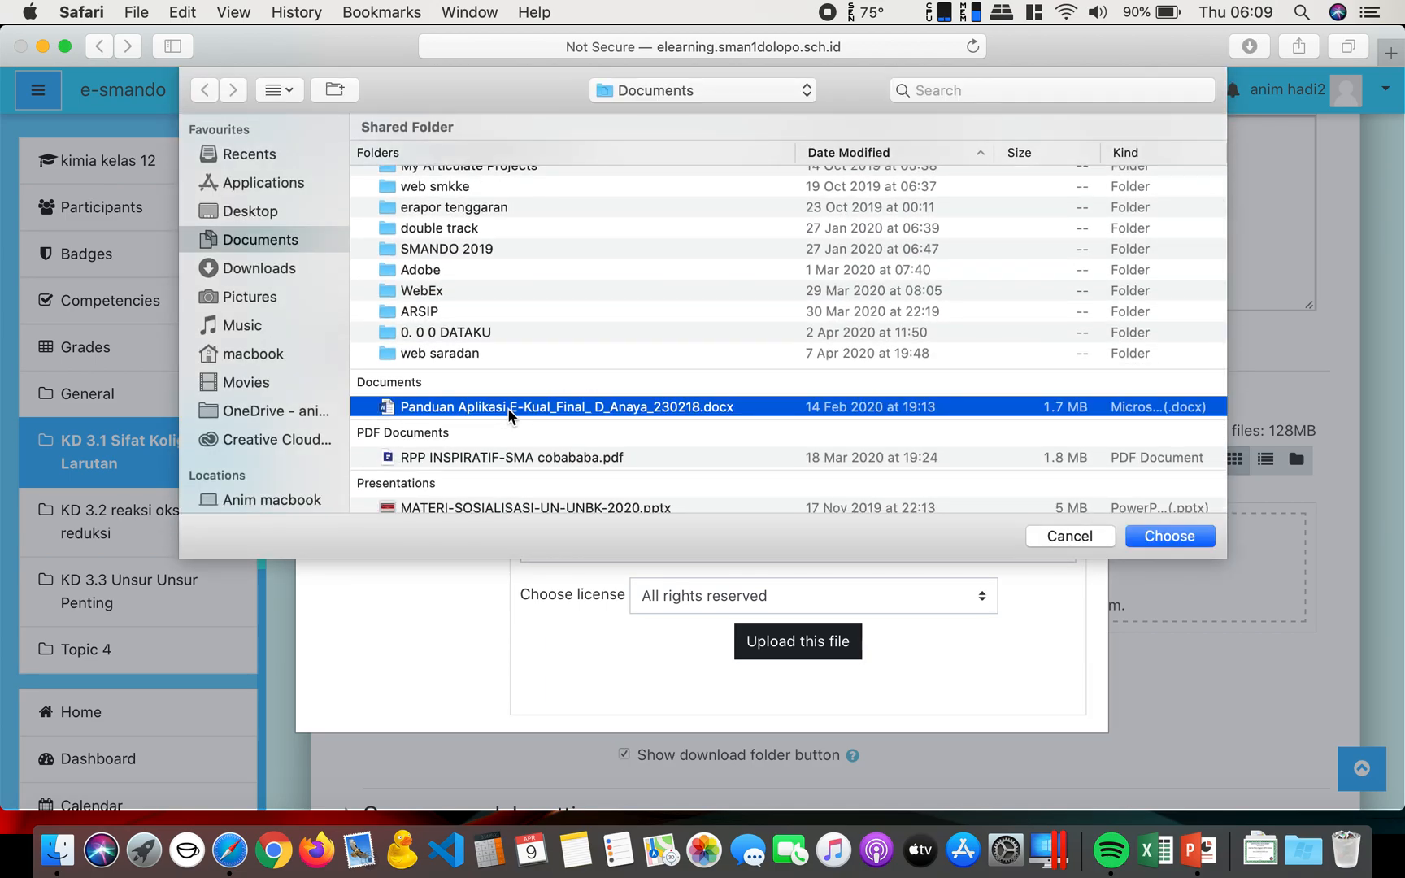
{"action": "left_click", "coordinate": [1186, 537]}
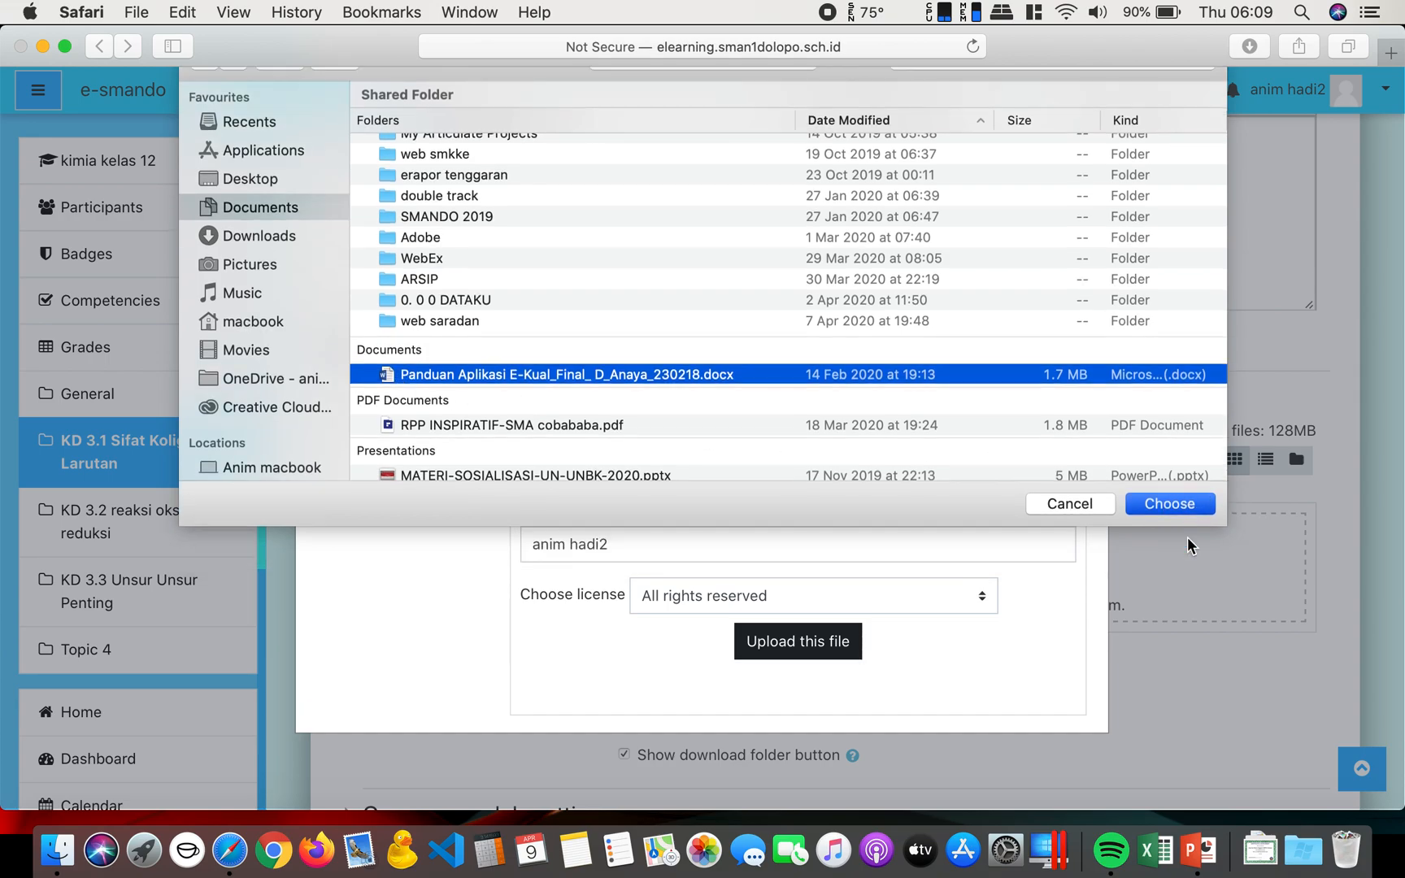
{"action": "left_click", "coordinate": [842, 644]}
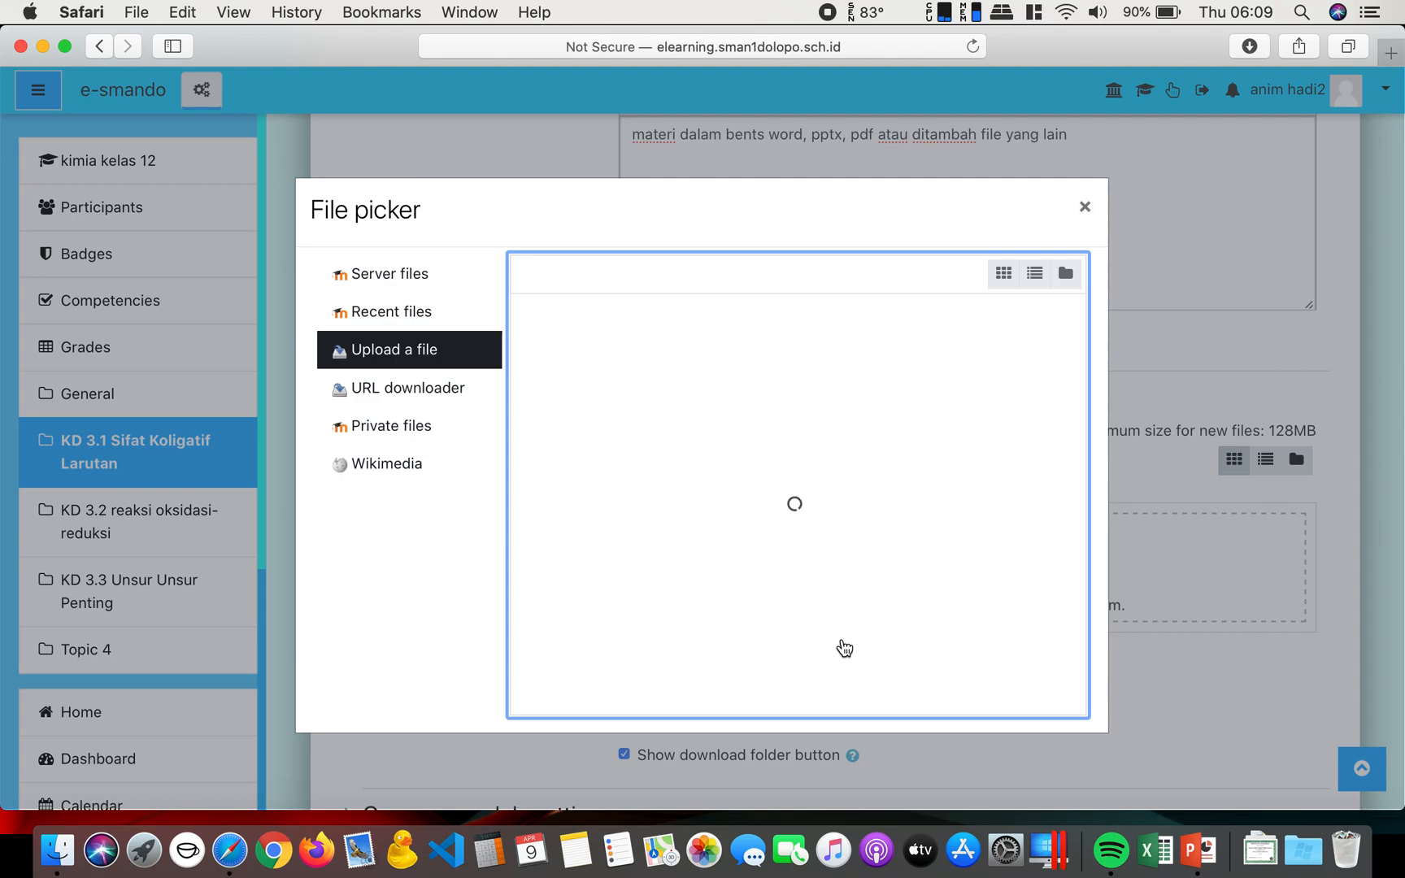
Step: Add "RPP INSPIRATIF-SMA cobababa.pdf" from the Documents folder to the folder resource's files
{"action": "scroll", "coordinate": [842, 643], "scroll_direction": "down", "scroll_amount": 3}
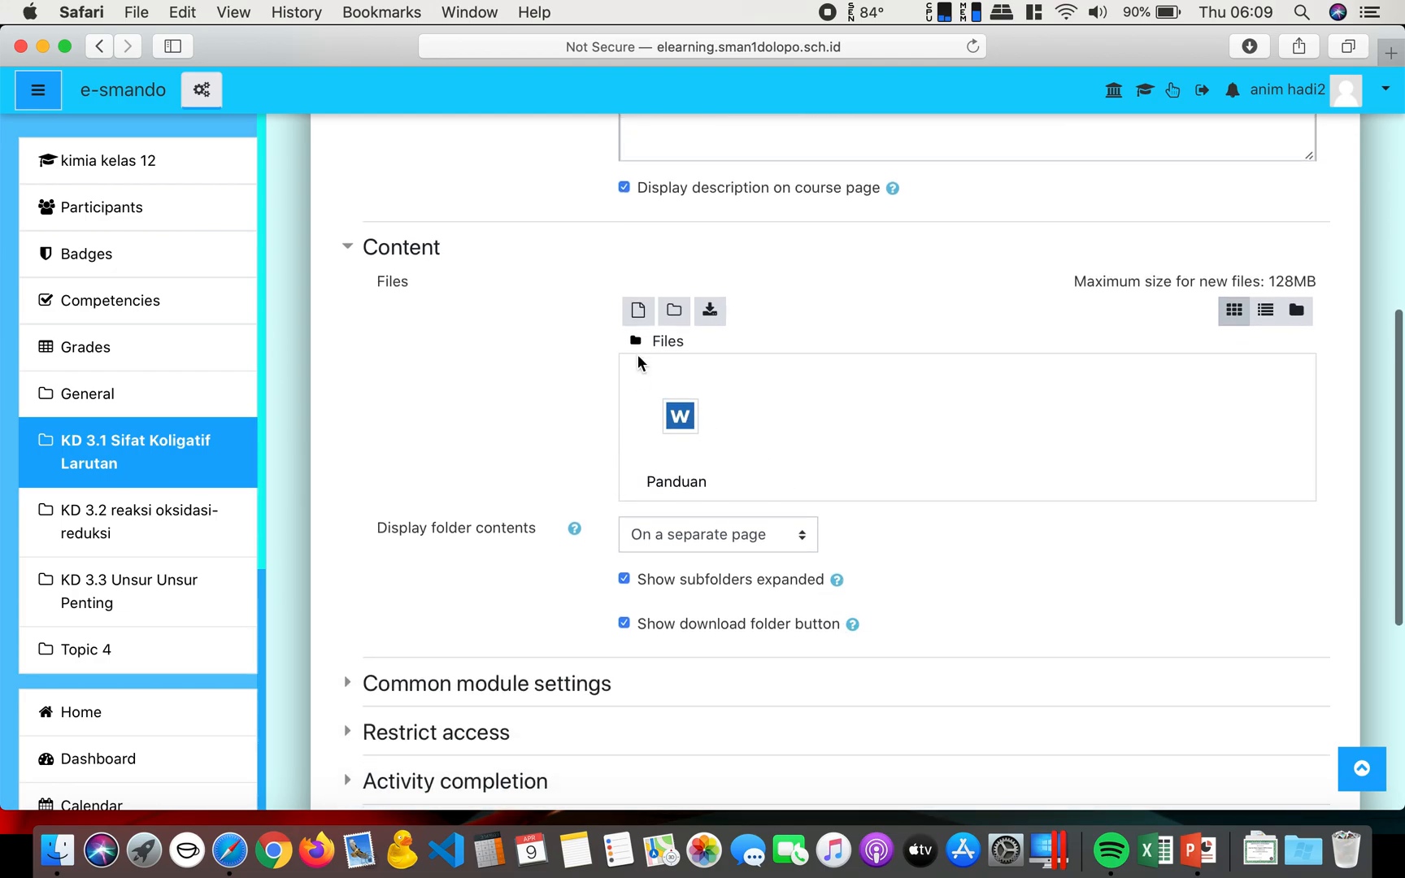
{"action": "scroll", "coordinate": [740, 472], "scroll_direction": "down", "scroll_amount": 6}
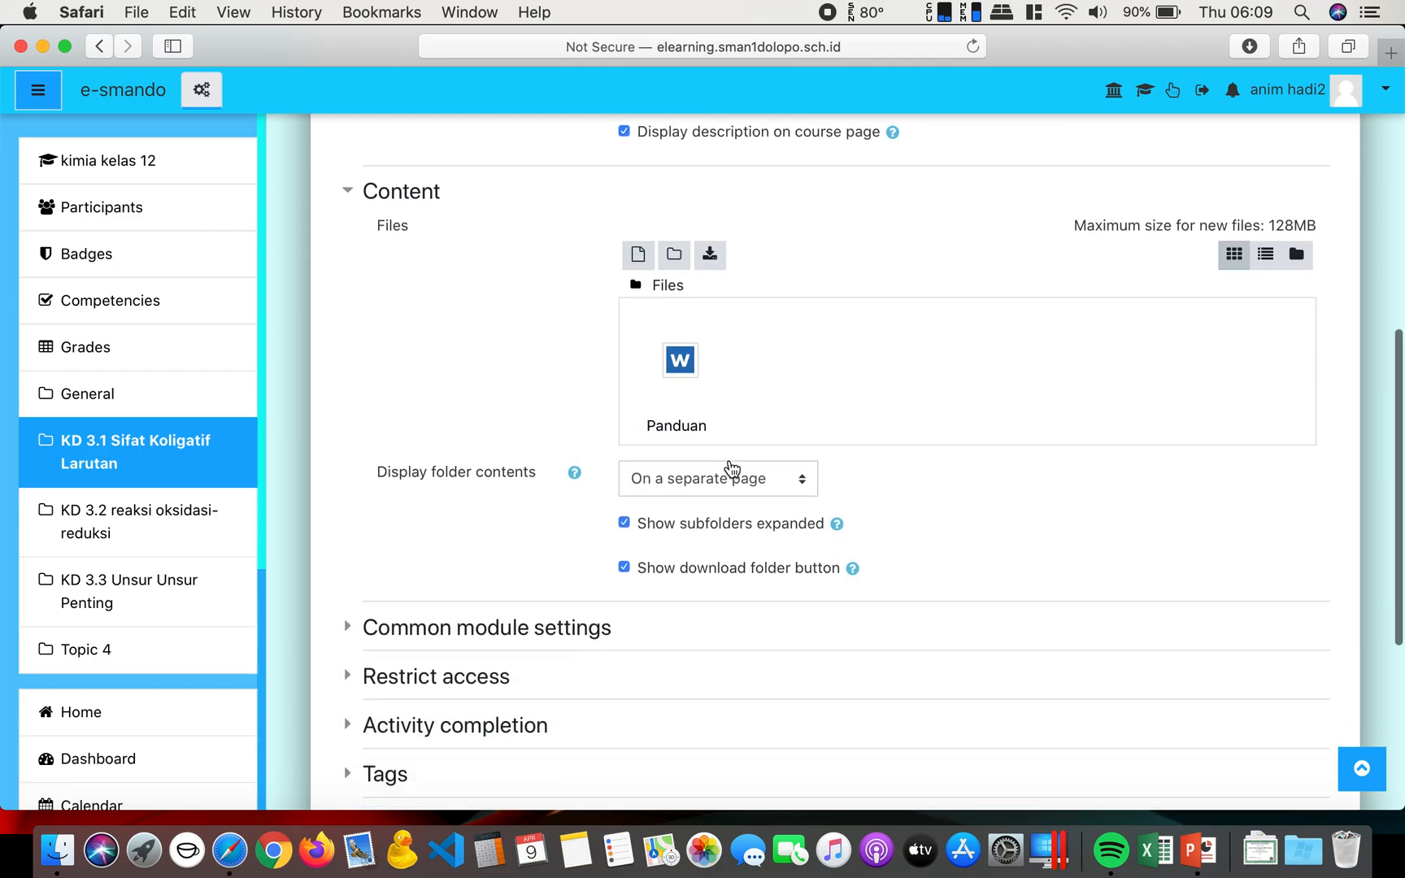
{"action": "scroll", "coordinate": [731, 468], "scroll_direction": "up", "scroll_amount": 6}
{"action": "scroll", "coordinate": [732, 469], "scroll_direction": "up", "scroll_amount": 1}
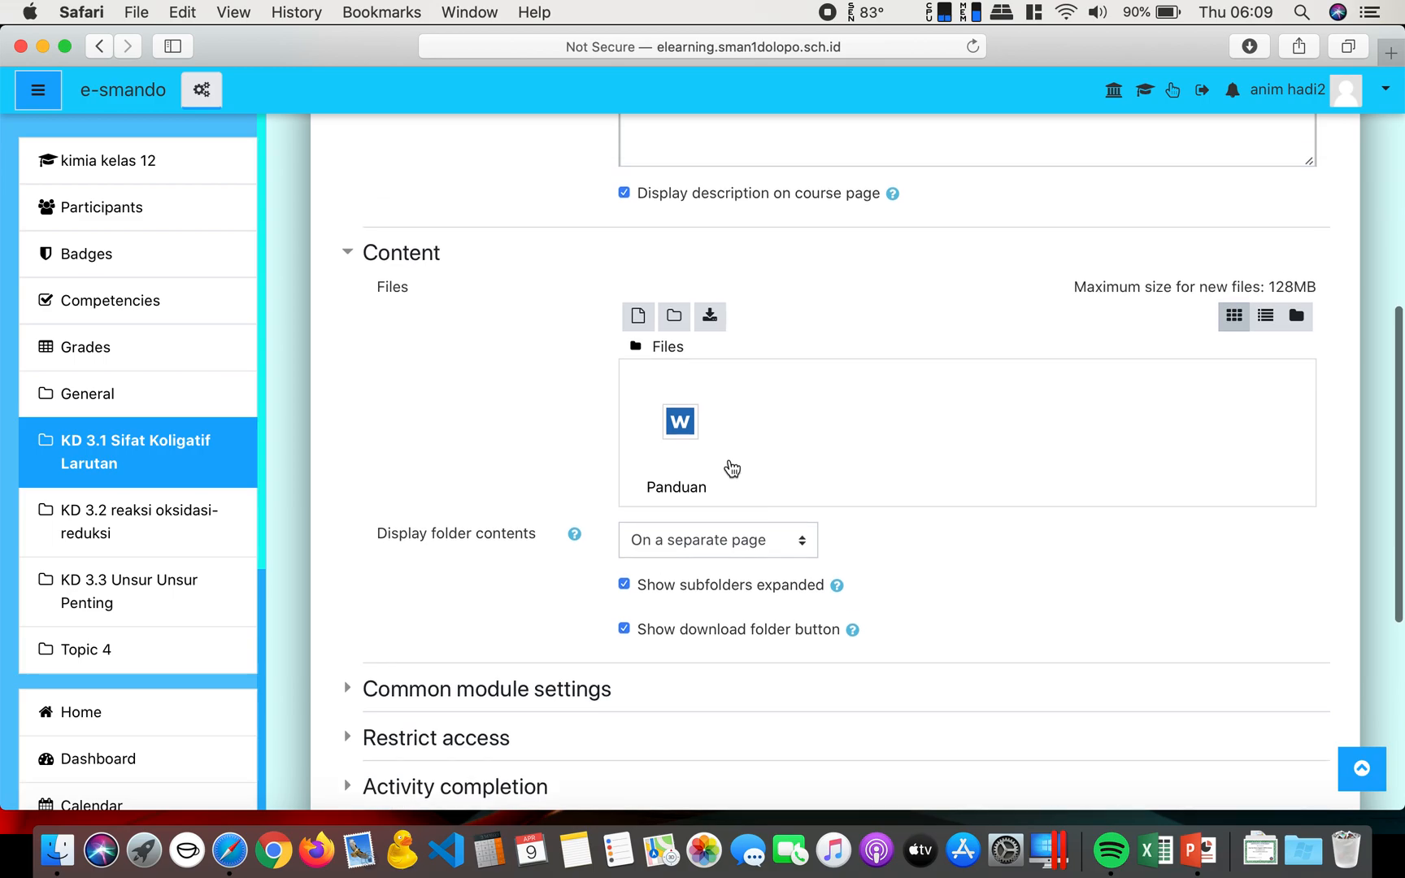
{"action": "left_click", "coordinate": [638, 319]}
{"action": "left_click", "coordinate": [572, 395]}
{"action": "scroll", "coordinate": [548, 400], "scroll_direction": "down", "scroll_amount": 3}
{"action": "scroll", "coordinate": [549, 399], "scroll_direction": "down", "scroll_amount": 2}
{"action": "left_click", "coordinate": [484, 391]}
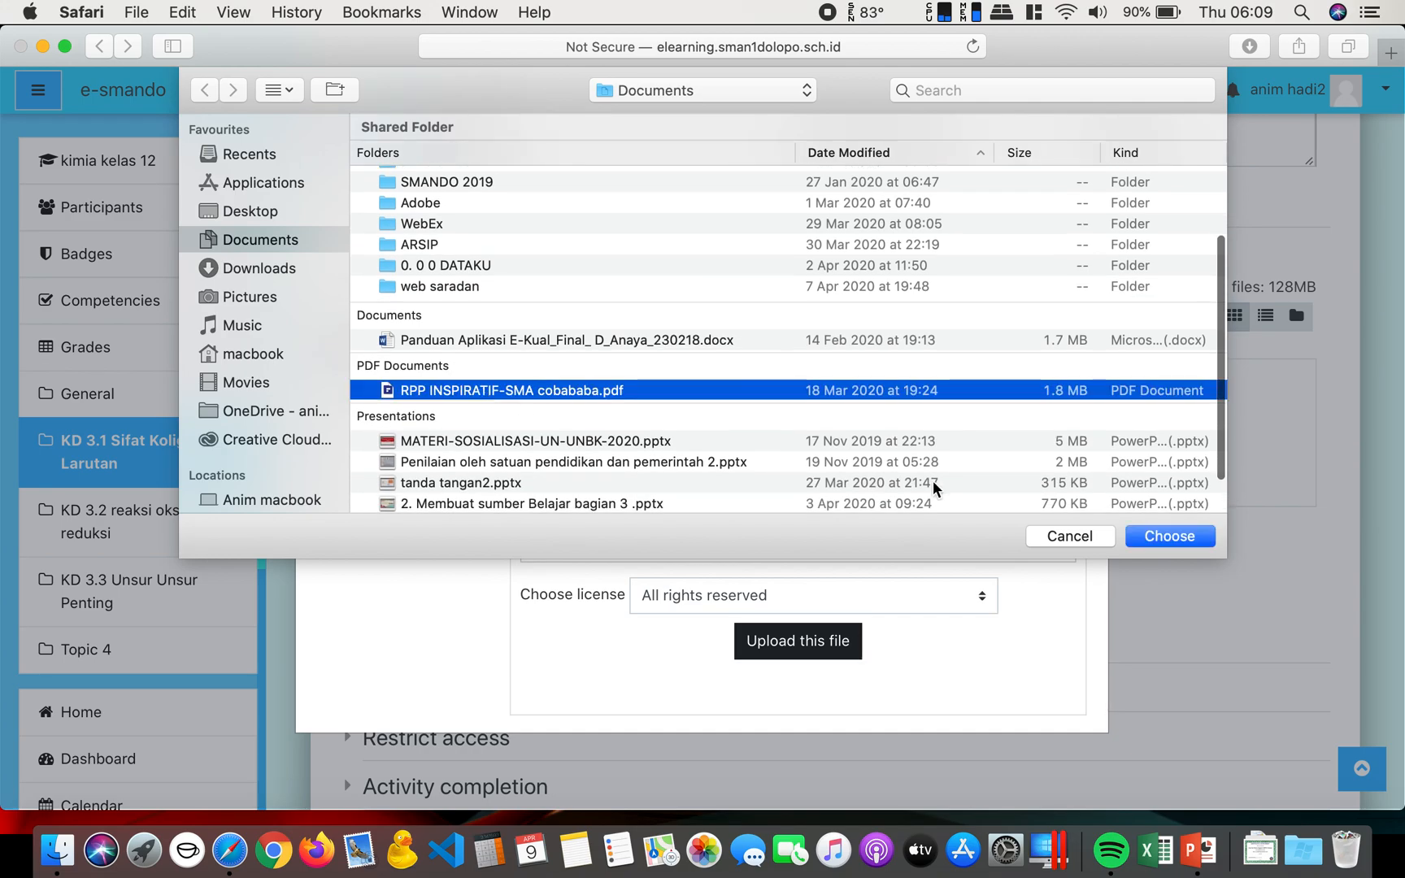
{"action": "left_click", "coordinate": [1166, 539]}
{"action": "left_click", "coordinate": [825, 650]}
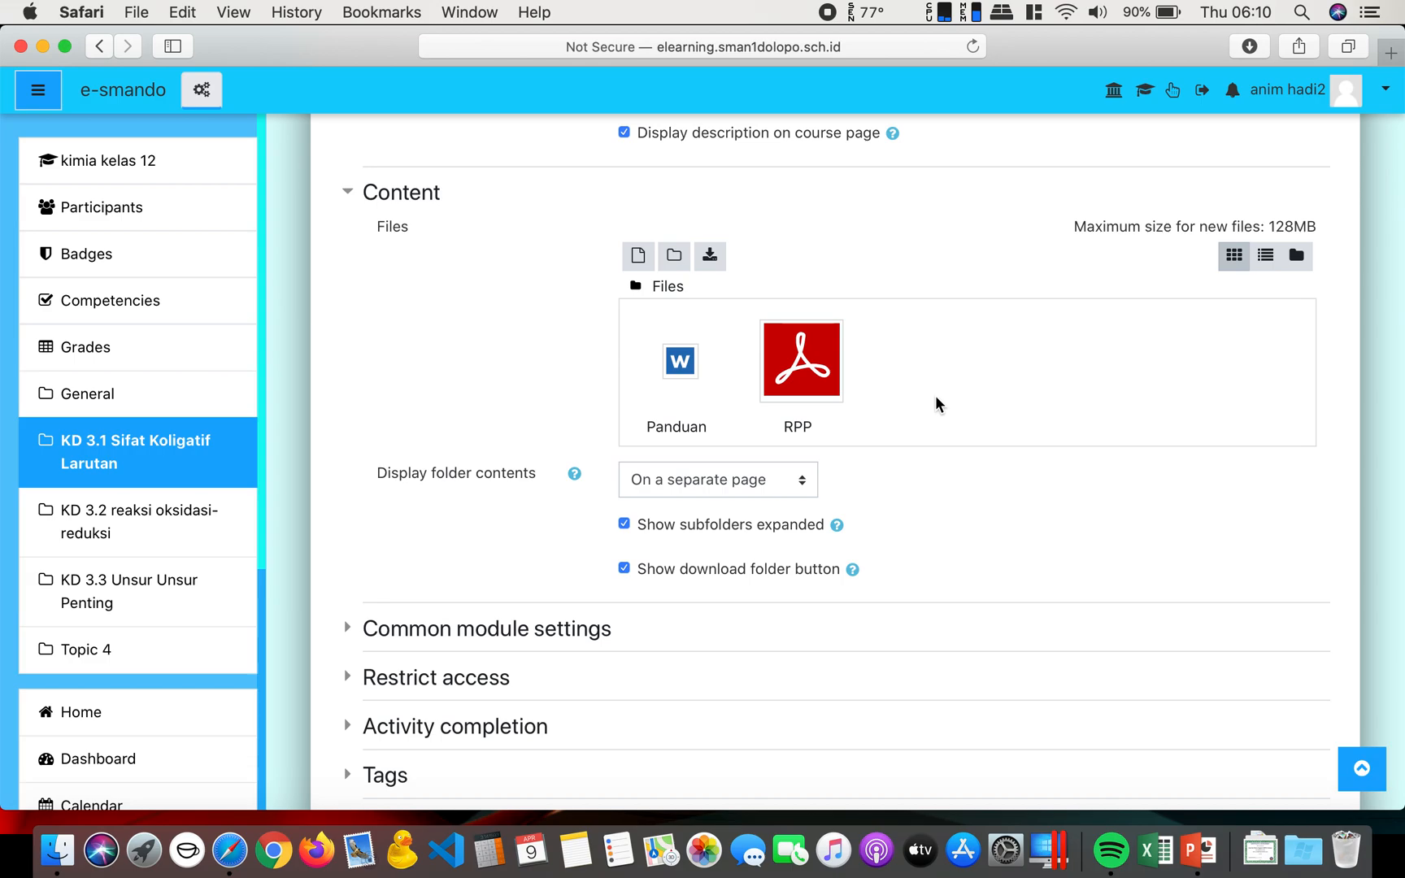
Step: Upload the presentation "tanda tangan2.pptx" from the Documents folder into the folder resource's files
{"action": "left_click", "coordinate": [639, 257]}
{"action": "left_click", "coordinate": [582, 386]}
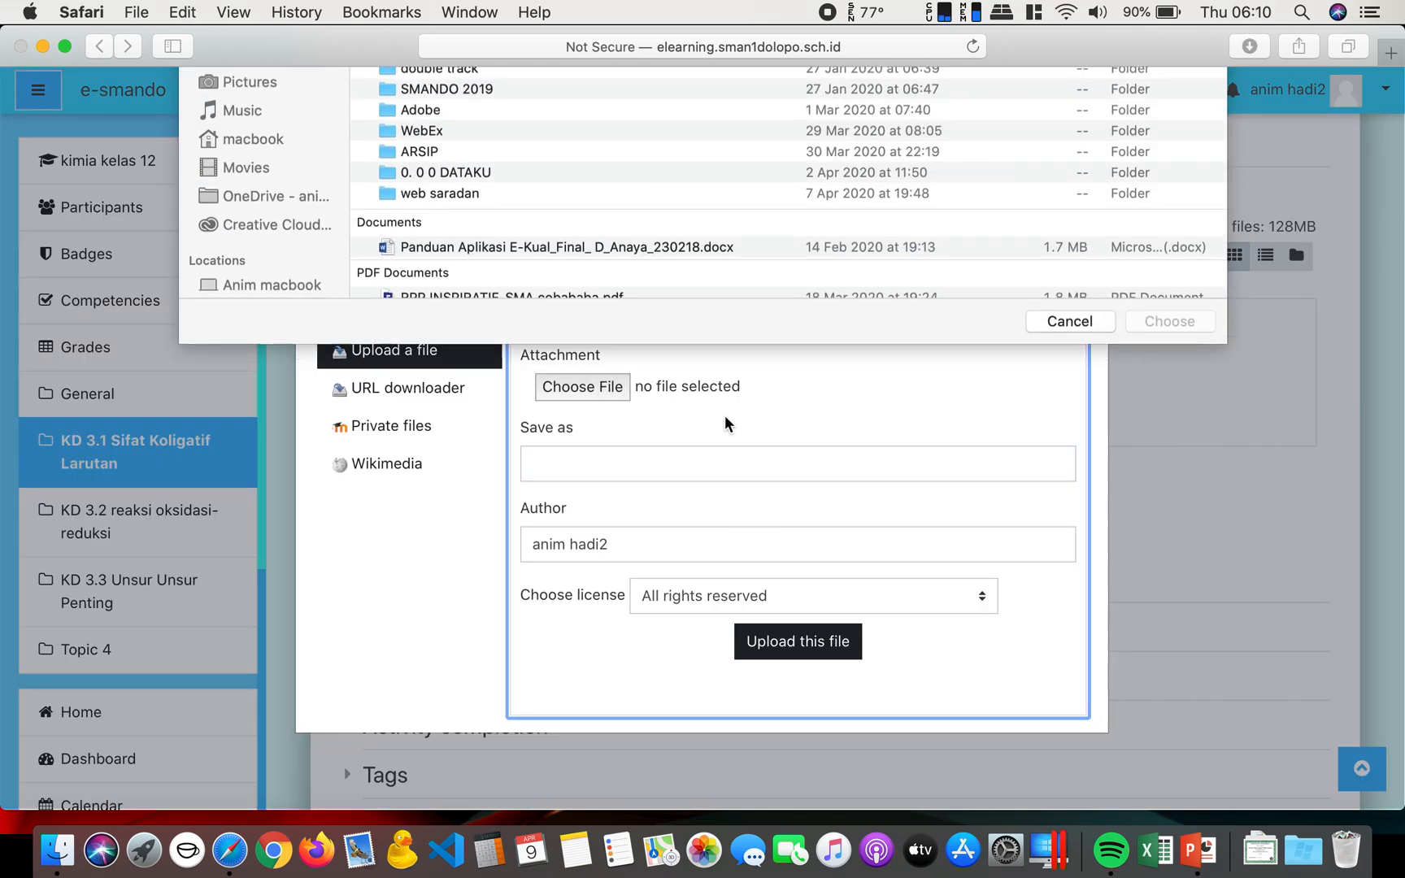
{"action": "scroll", "coordinate": [725, 414], "scroll_direction": "down", "scroll_amount": 5}
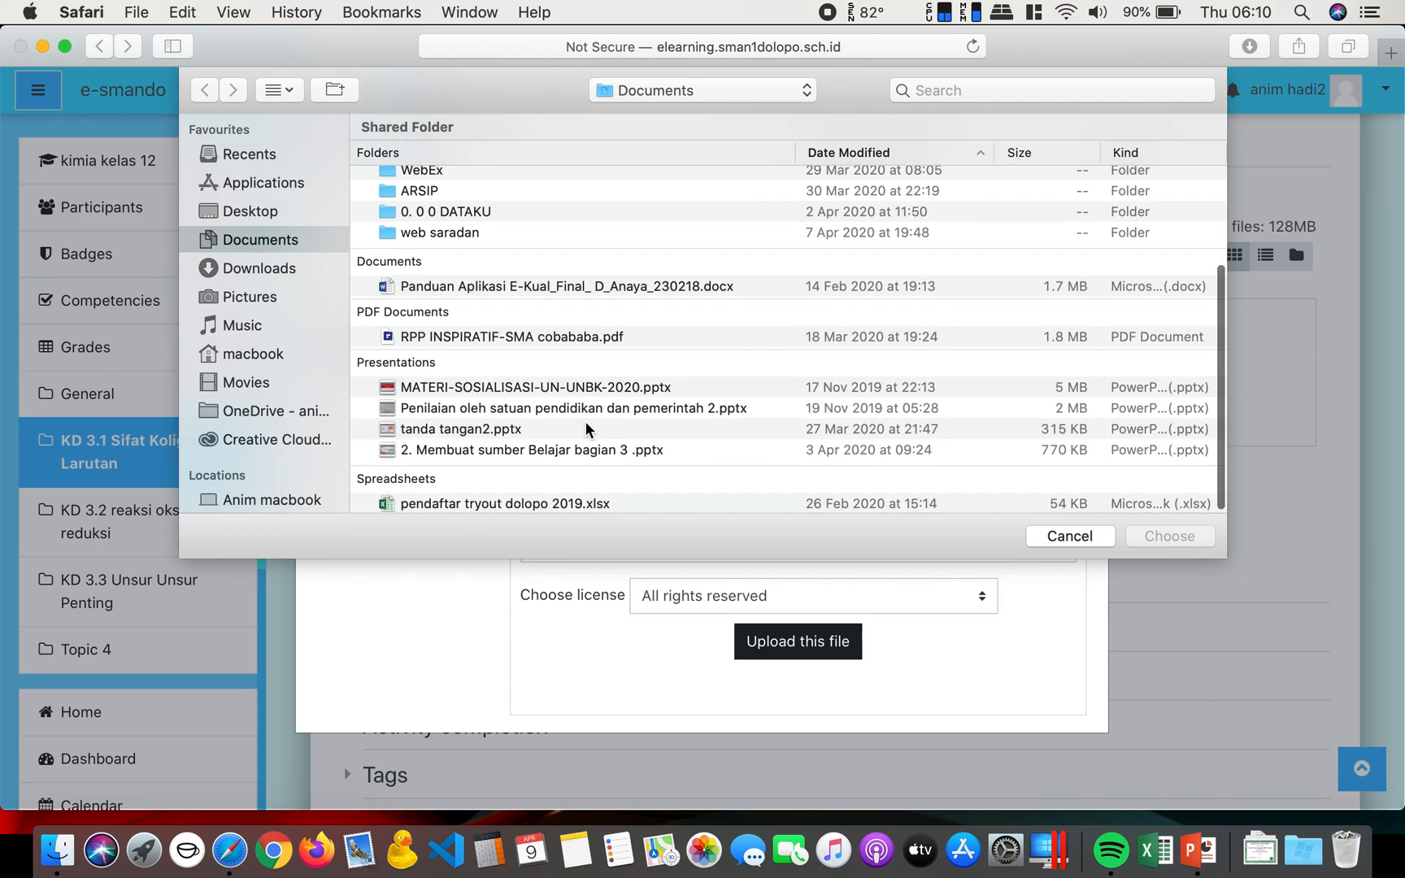
{"action": "left_click", "coordinate": [452, 430]}
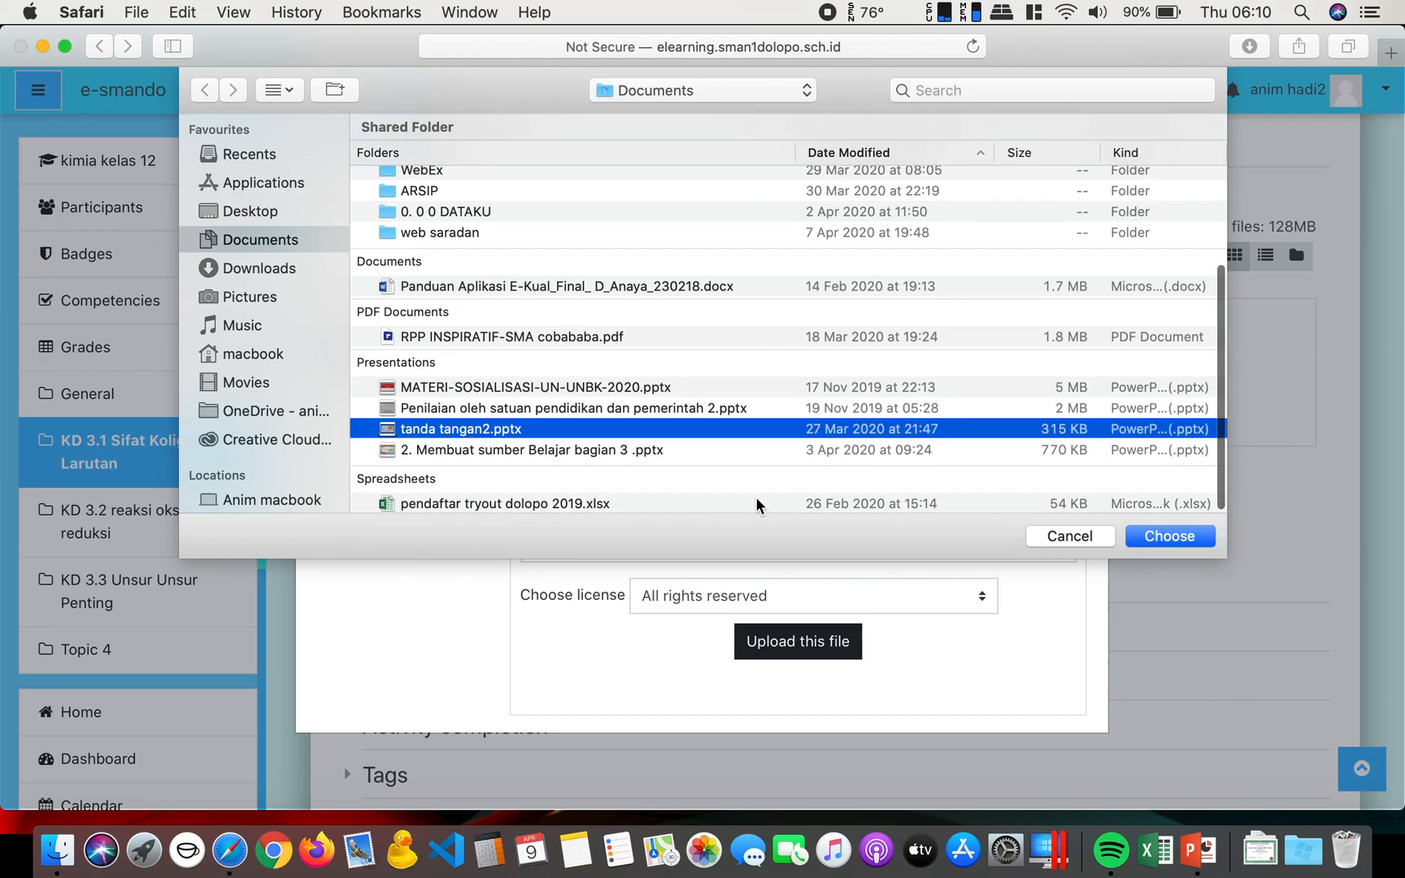
{"action": "left_click", "coordinate": [1201, 548]}
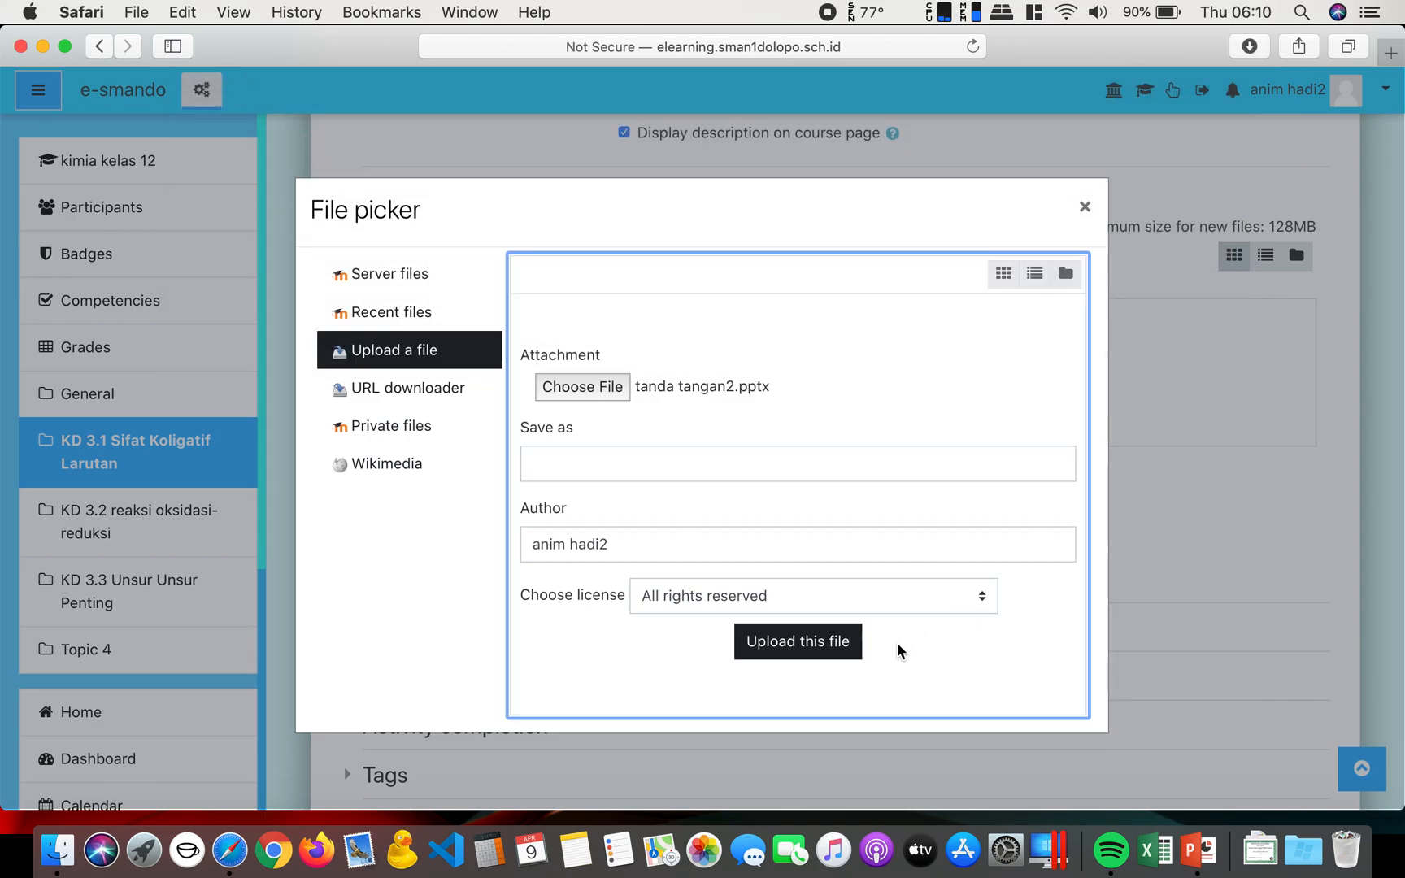
{"action": "left_click", "coordinate": [830, 650]}
Step: Upload the spreadsheet "pendaftar tryout dolopo 2019.xlsx" from Documents into the folder resource, and save it, returning to the course
{"action": "scroll", "coordinate": [829, 655], "scroll_direction": "down", "scroll_amount": 5}
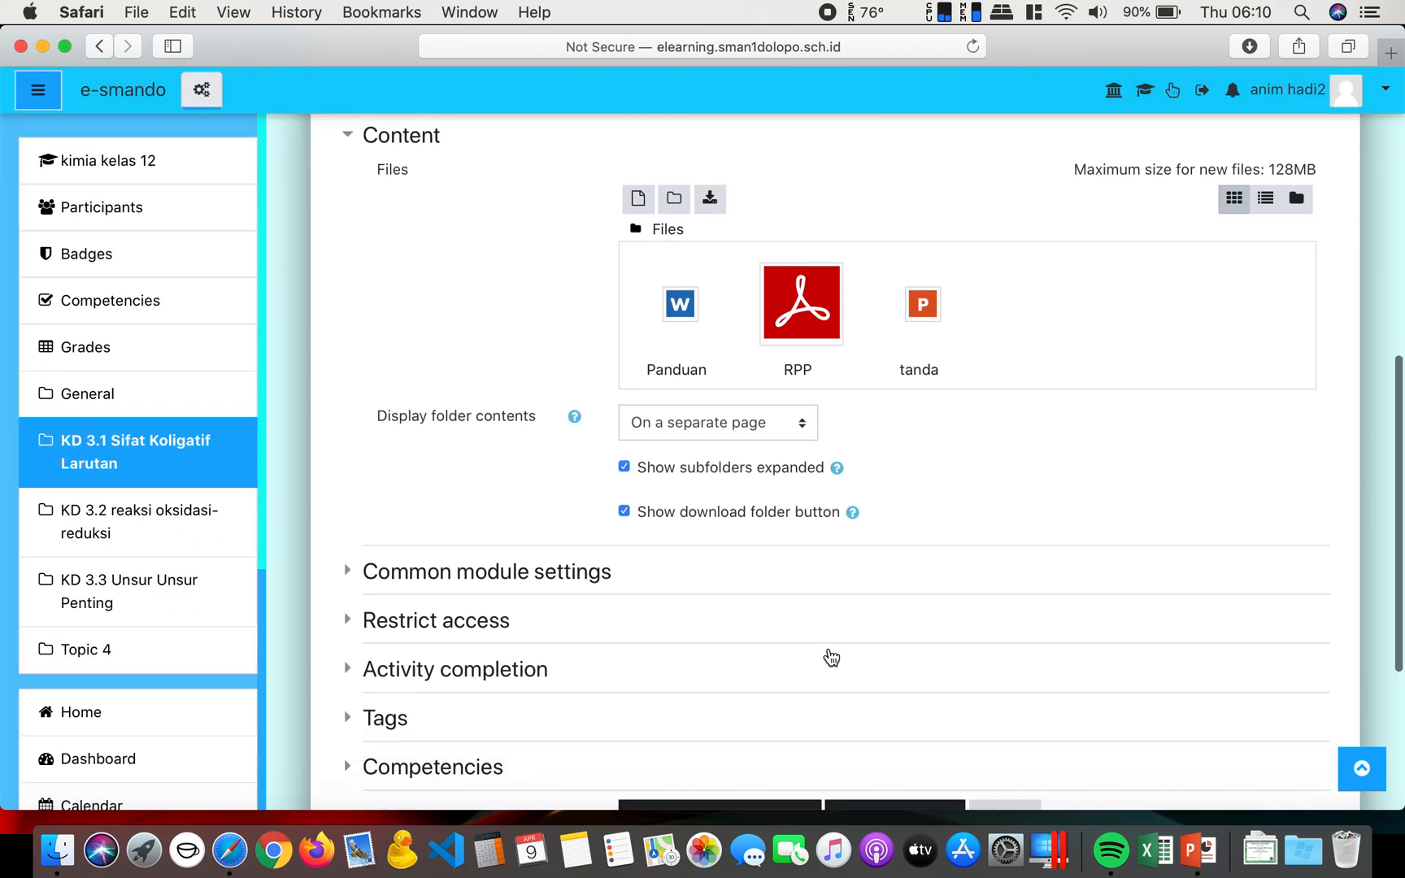
{"action": "scroll", "coordinate": [829, 656], "scroll_direction": "up", "scroll_amount": 2}
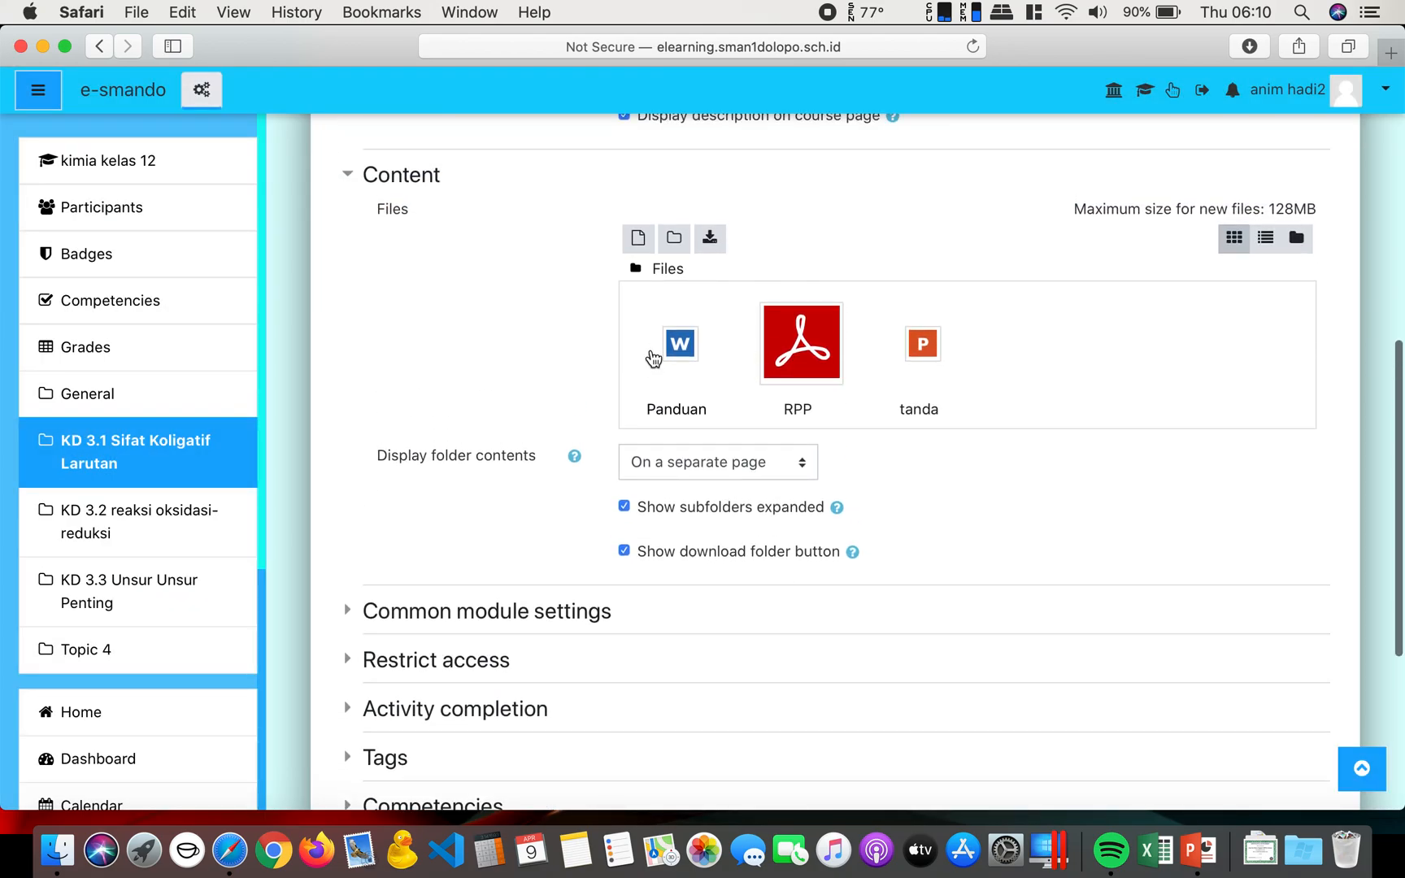
{"action": "left_click", "coordinate": [638, 237]}
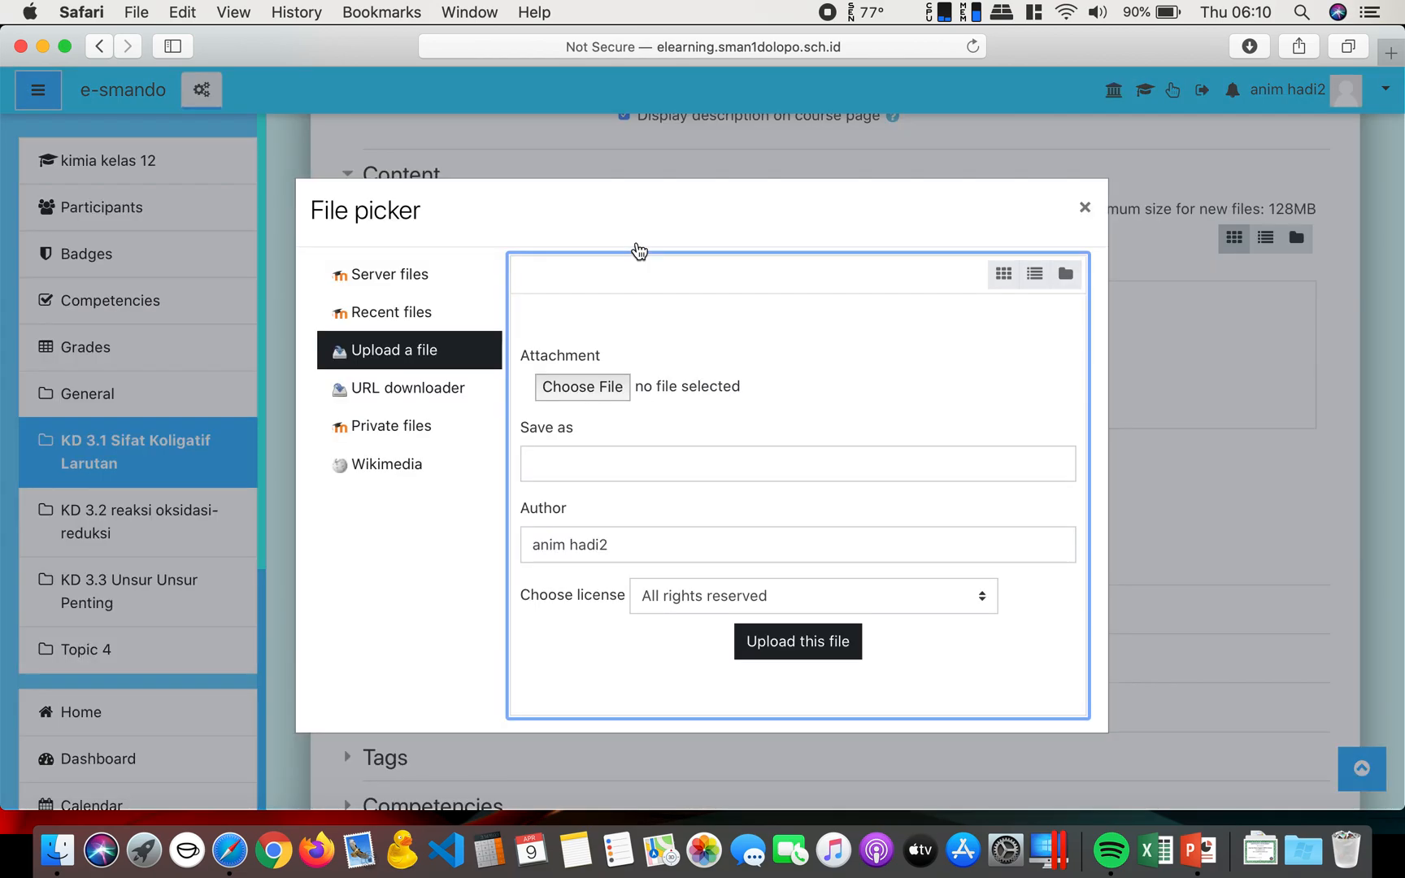
{"action": "left_click", "coordinate": [585, 384]}
{"action": "scroll", "coordinate": [585, 385], "scroll_direction": "down", "scroll_amount": 5}
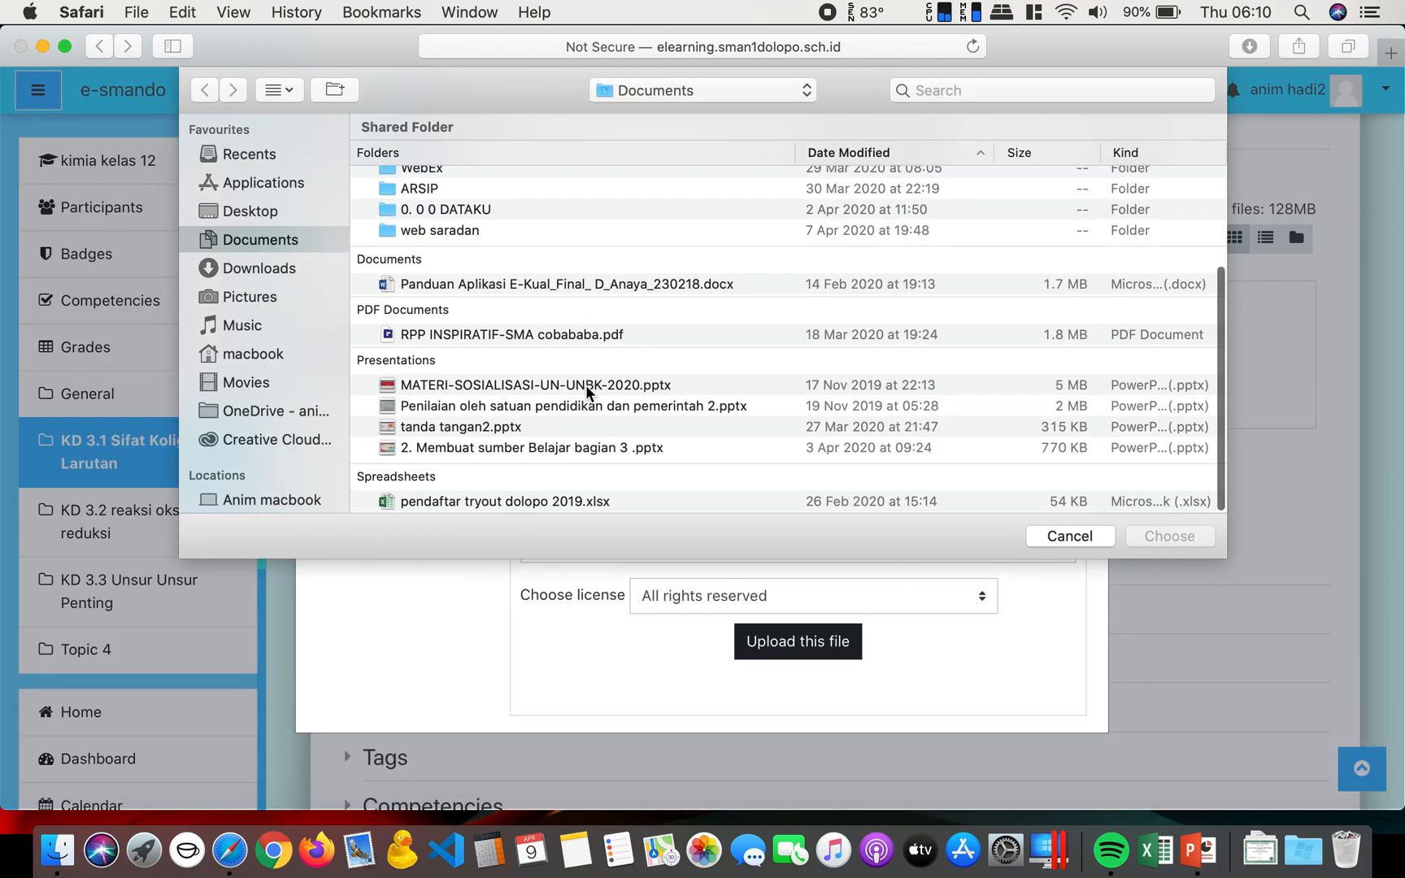
{"action": "left_click", "coordinate": [515, 498]}
{"action": "left_click", "coordinate": [1171, 537]}
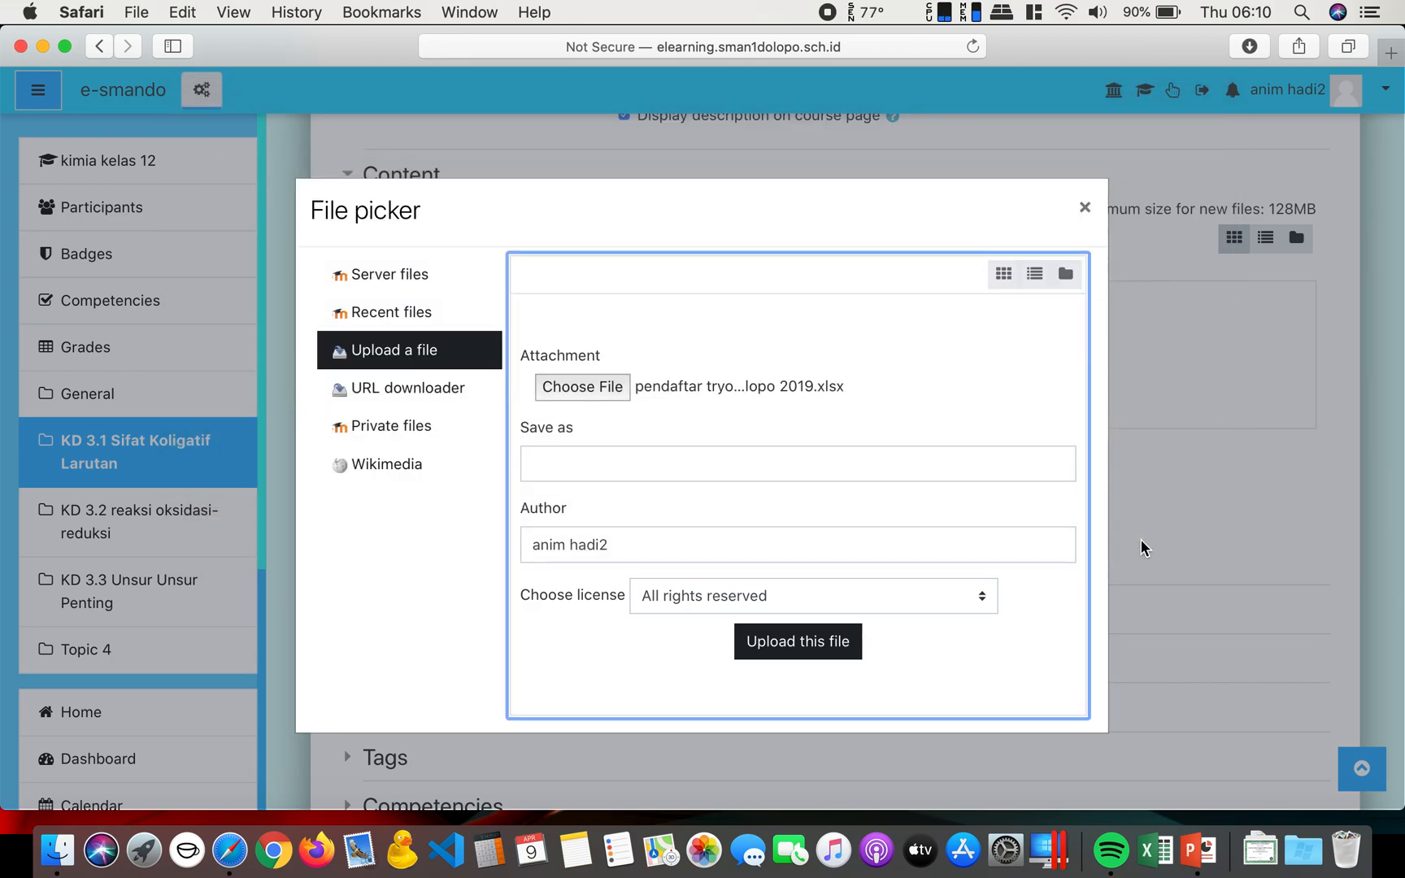
{"action": "left_click", "coordinate": [829, 655]}
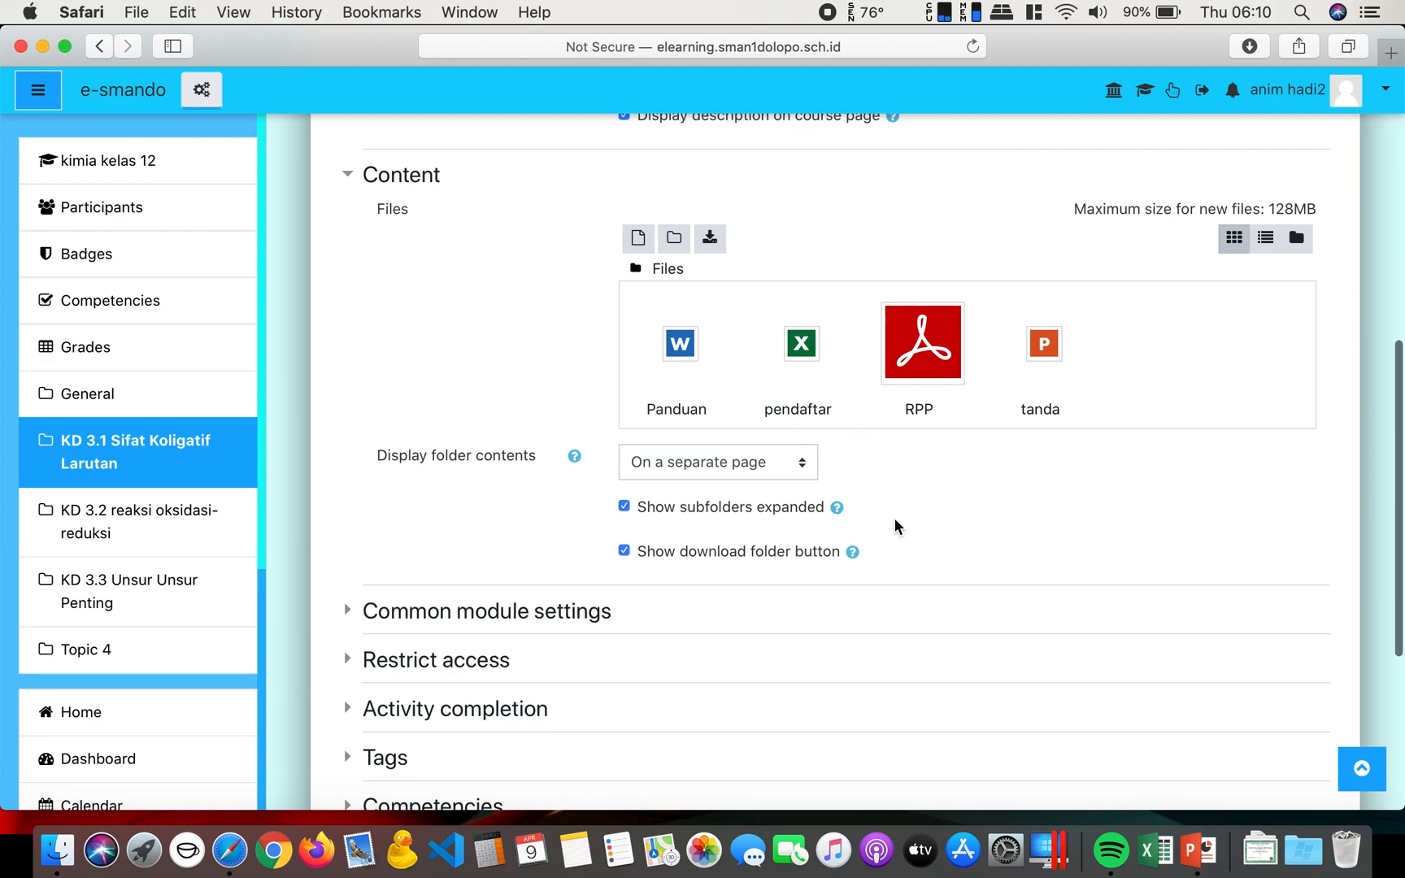
{"action": "scroll", "coordinate": [895, 519], "scroll_direction": "down", "scroll_amount": 5}
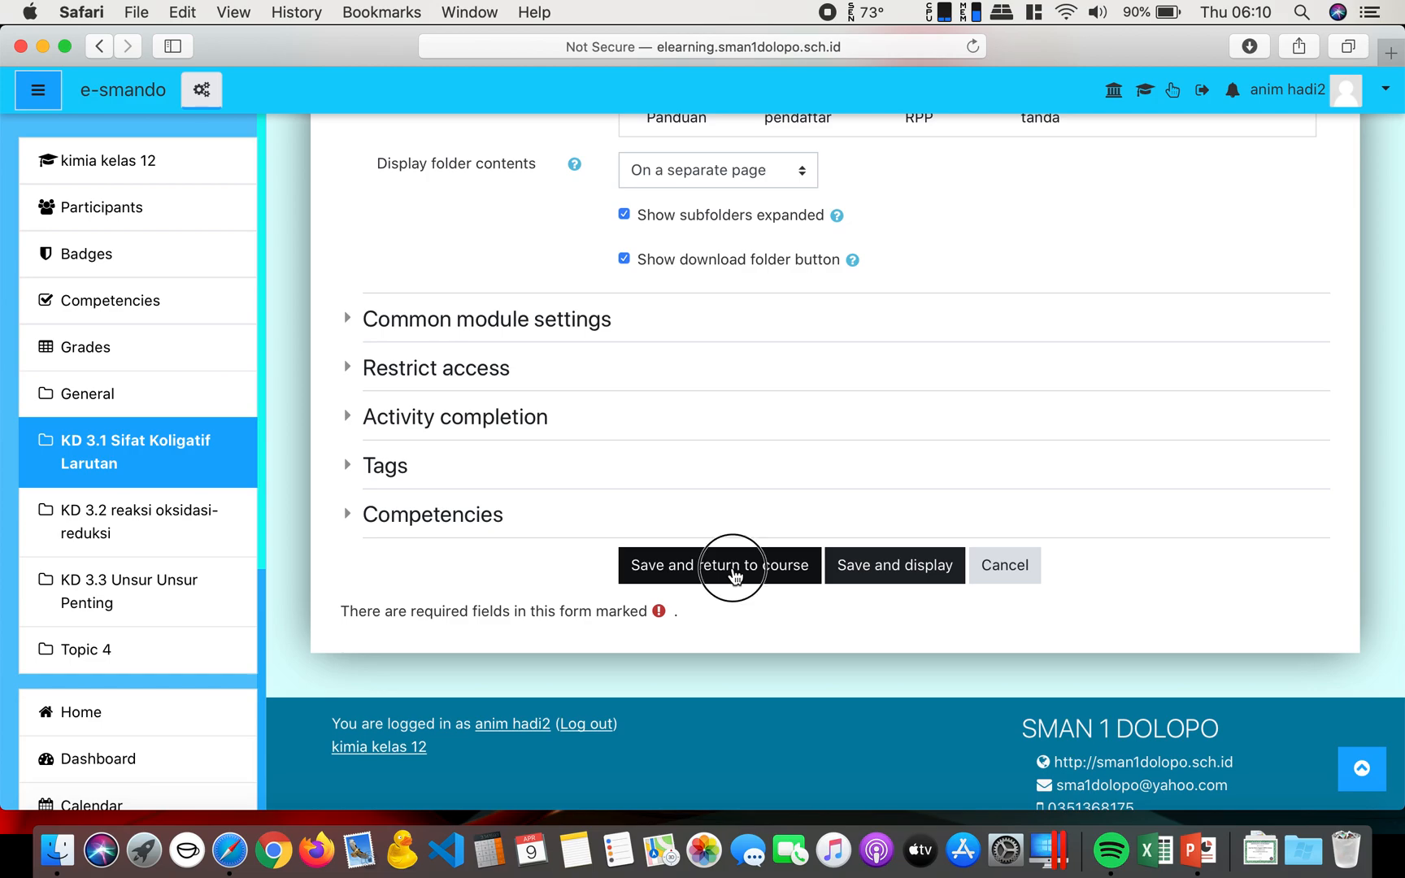
{"action": "left_click", "coordinate": [734, 573]}
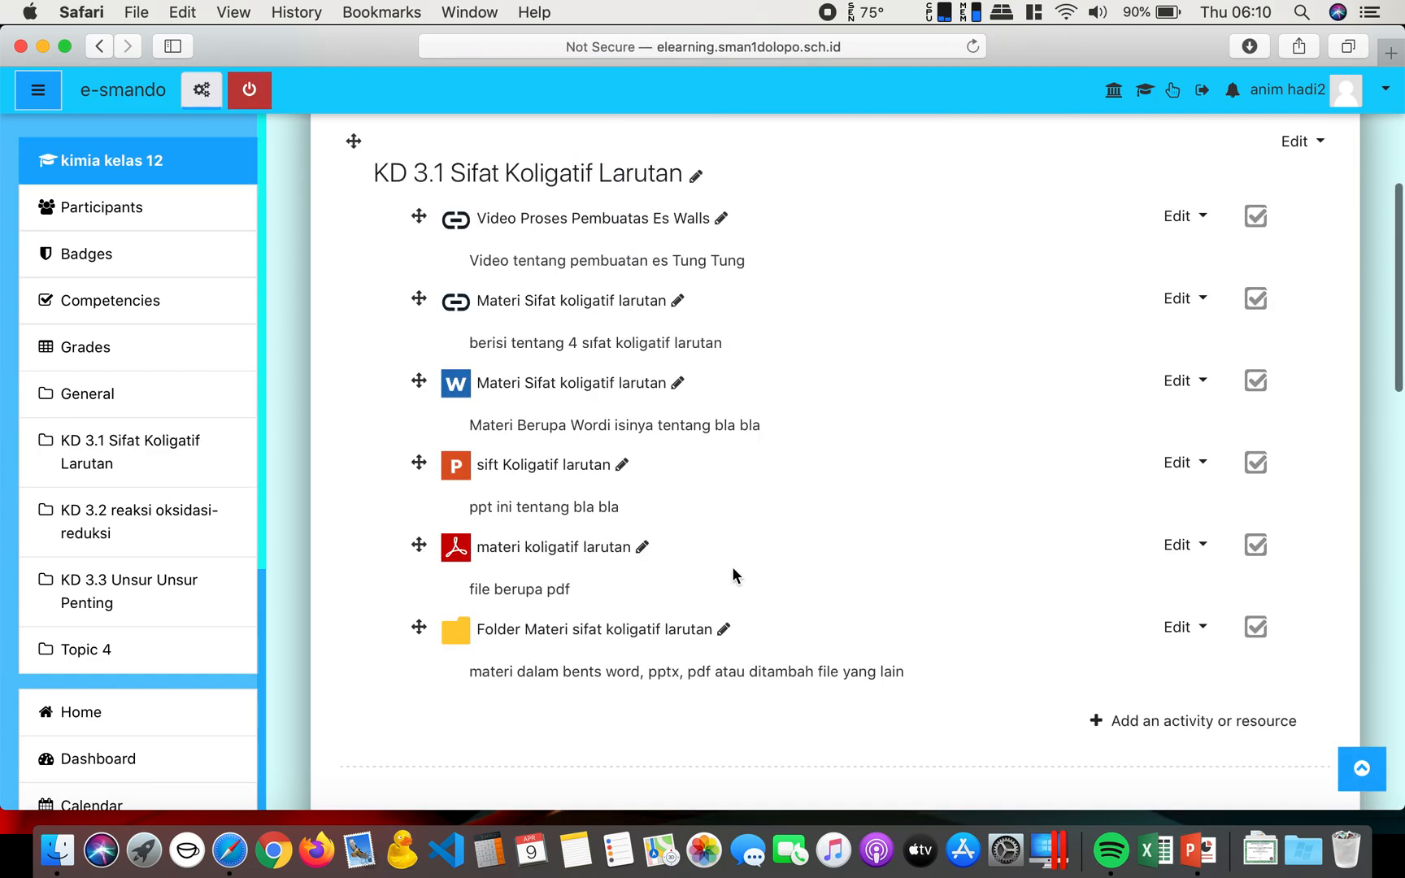
Step: Open "Folder Materi sifat koligatif larutan" under KD 3.1 to check its uploaded files, and return to the course page
{"action": "scroll", "coordinate": [734, 574], "scroll_direction": "down", "scroll_amount": 3}
{"action": "scroll", "coordinate": [709, 548], "scroll_direction": "up", "scroll_amount": 2}
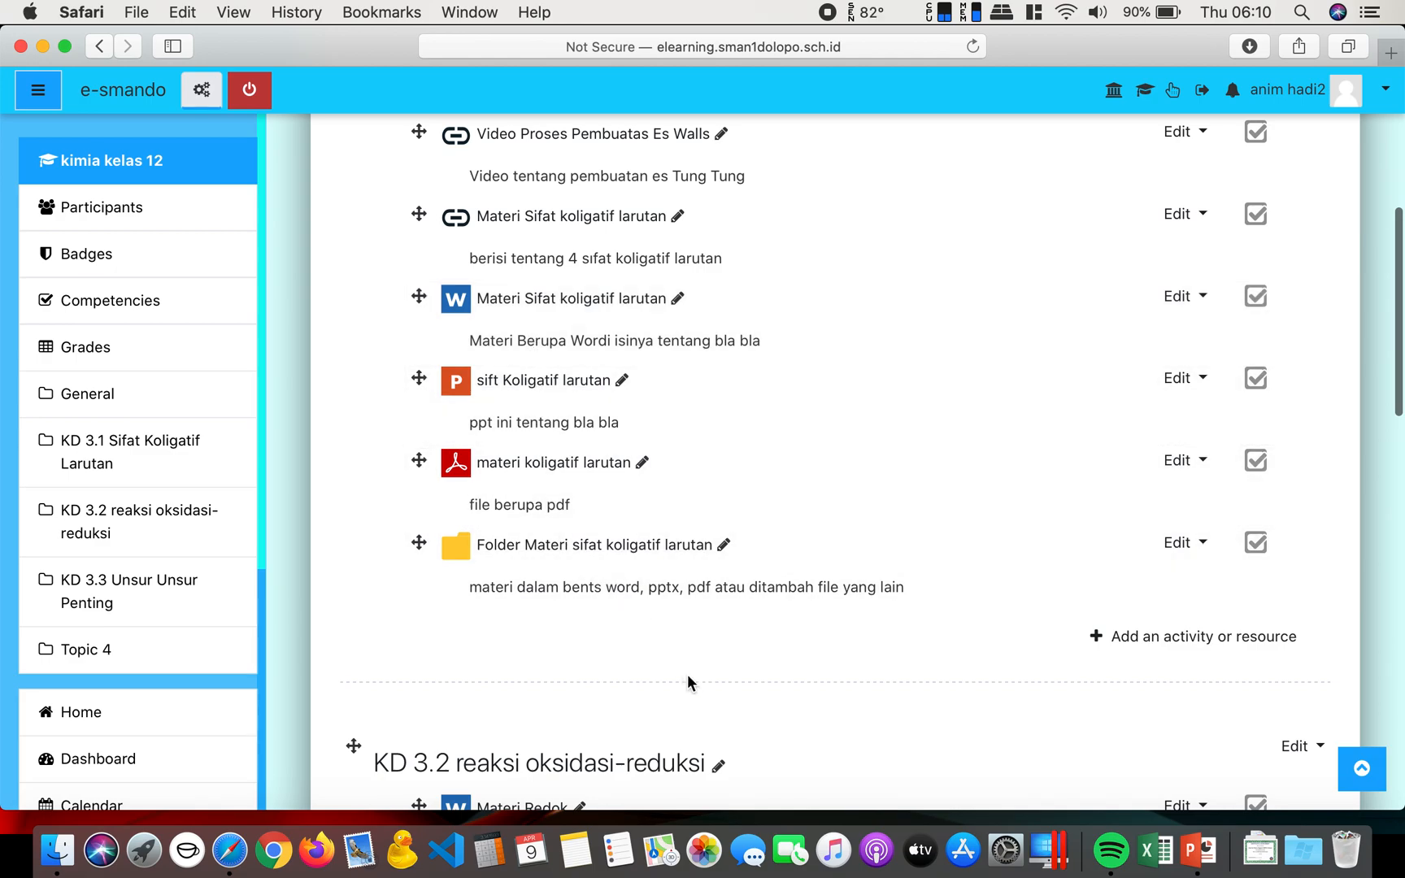
{"action": "scroll", "coordinate": [683, 676], "scroll_direction": "down", "scroll_amount": 3}
{"action": "scroll", "coordinate": [646, 628], "scroll_direction": "up", "scroll_amount": 2}
{"action": "scroll", "coordinate": [648, 626], "scroll_direction": "up", "scroll_amount": 2}
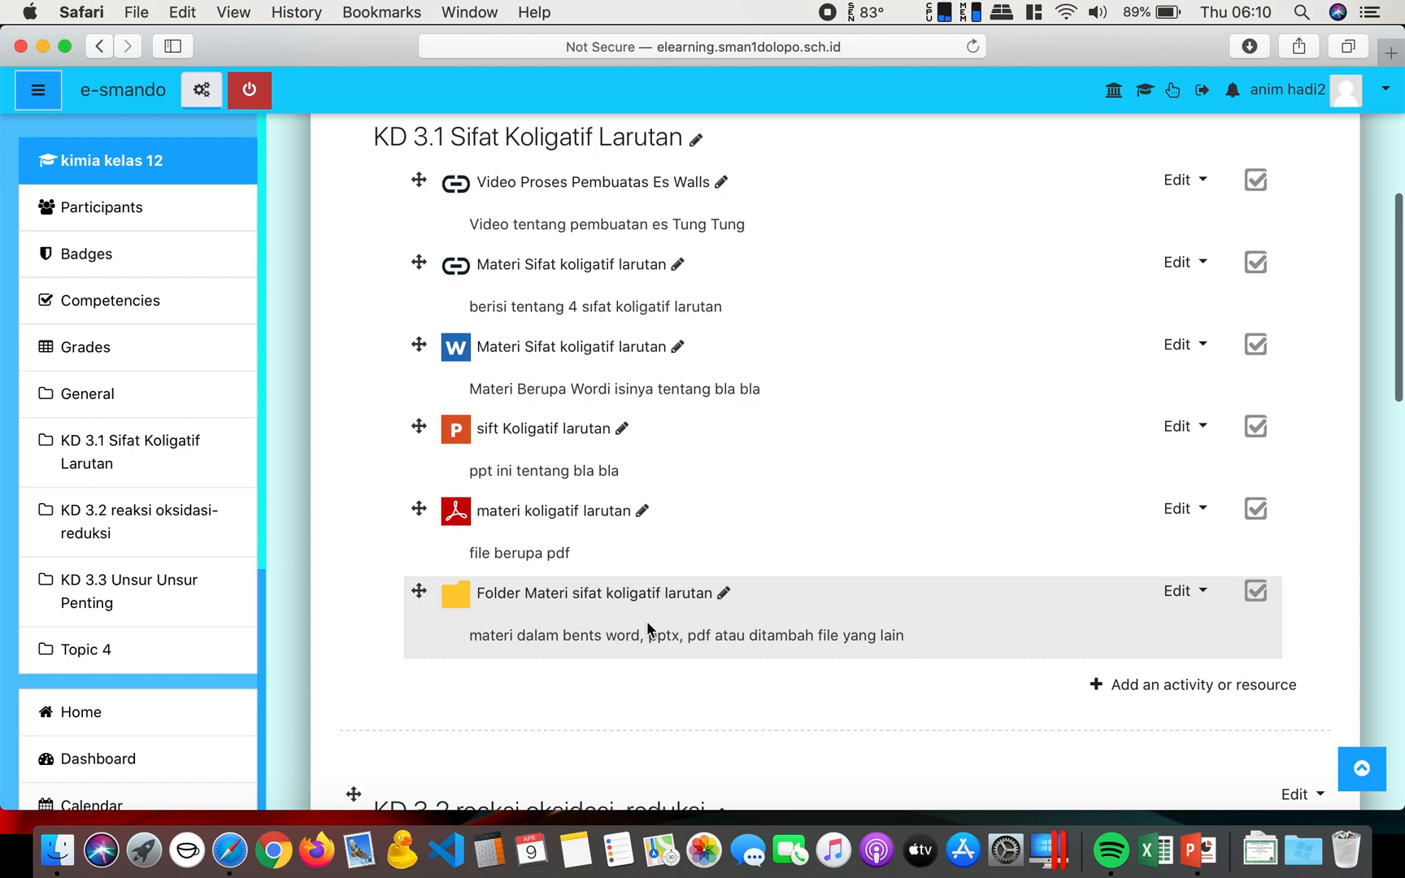
{"action": "scroll", "coordinate": [793, 519], "scroll_direction": "up", "scroll_amount": 2}
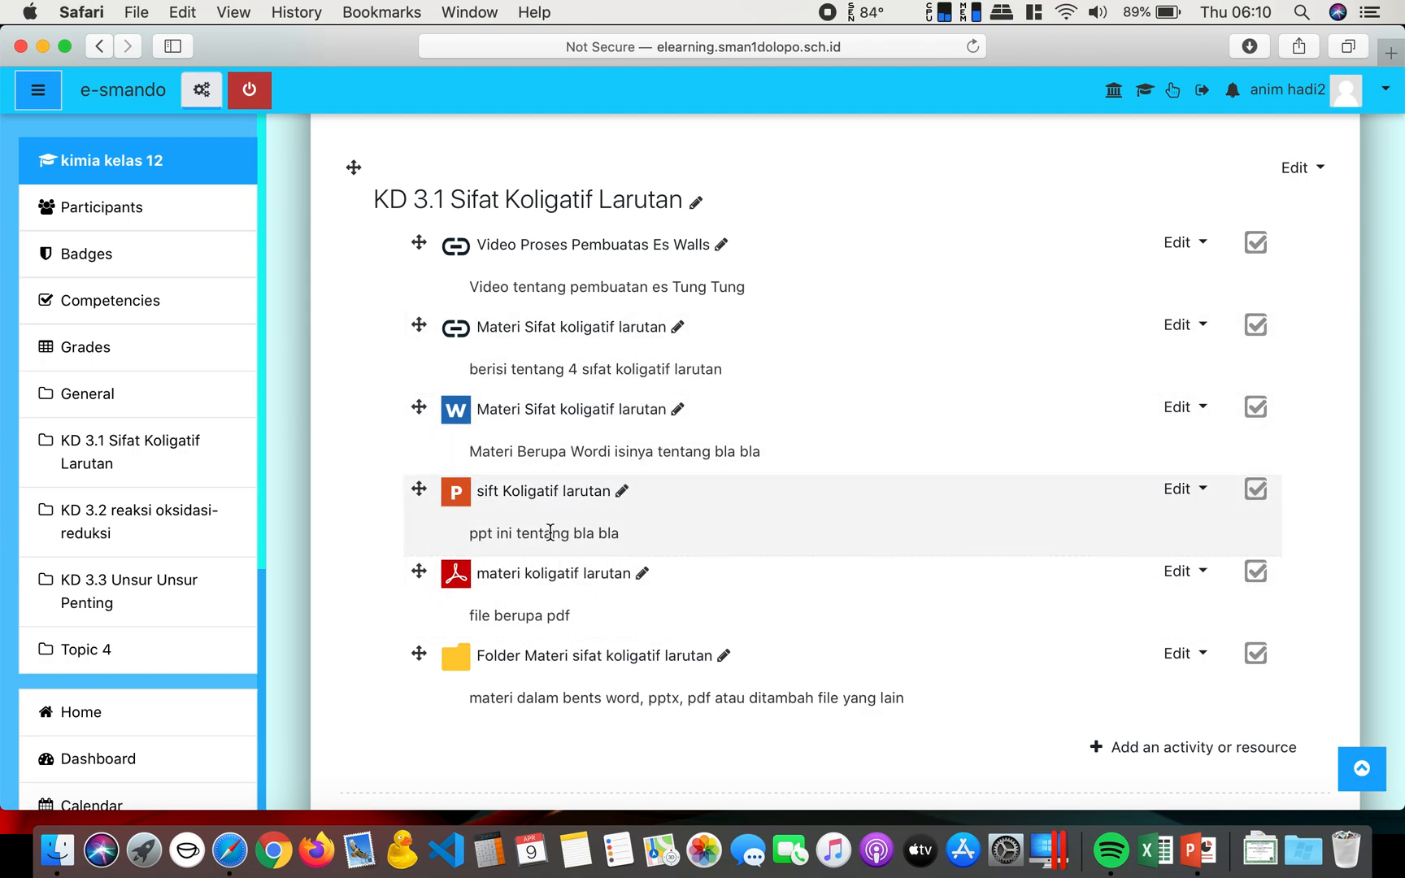
{"action": "left_click", "coordinate": [605, 655]}
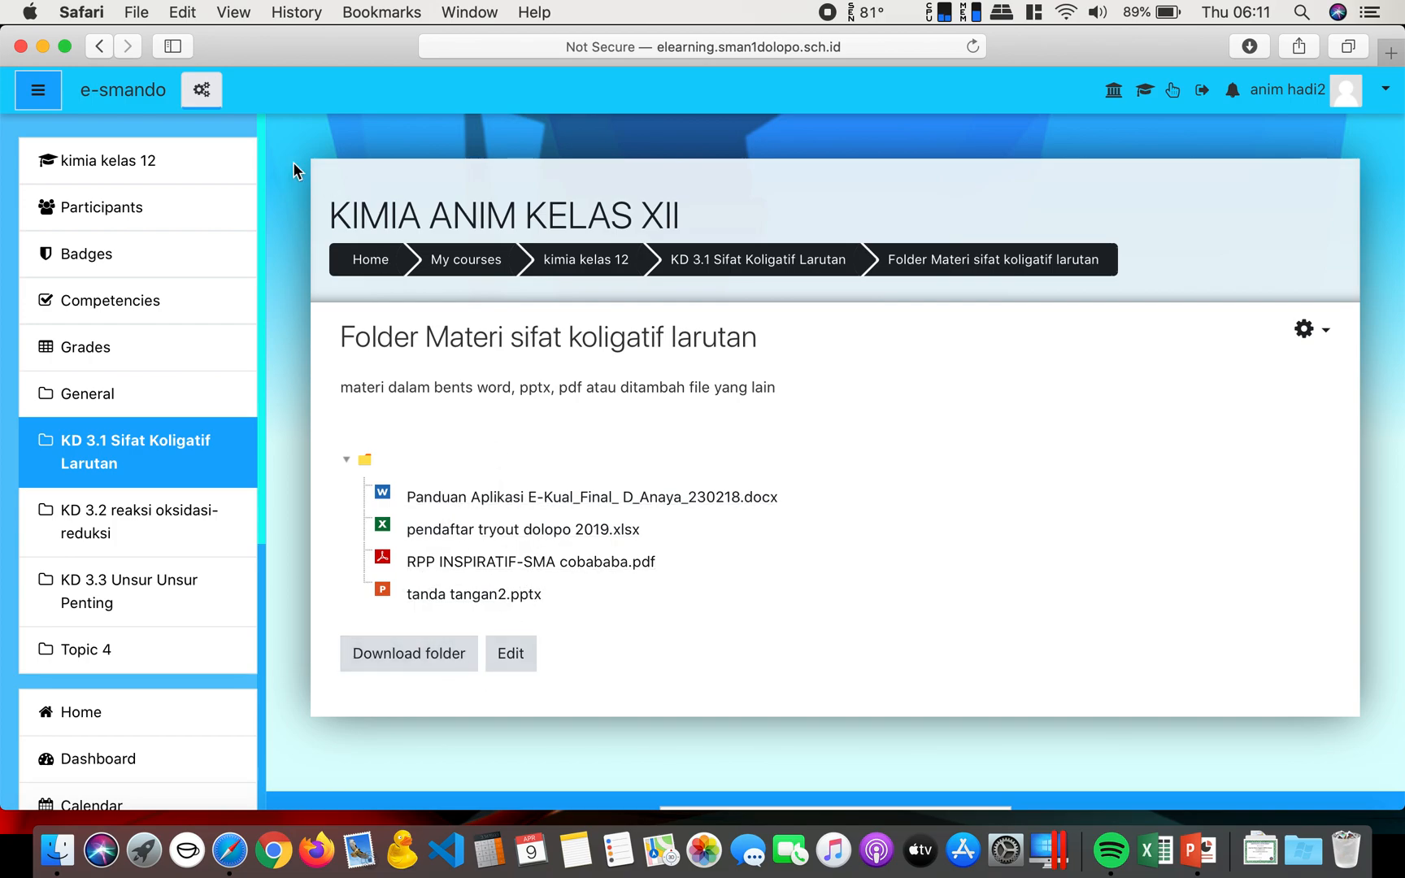
{"action": "left_click", "coordinate": [101, 47]}
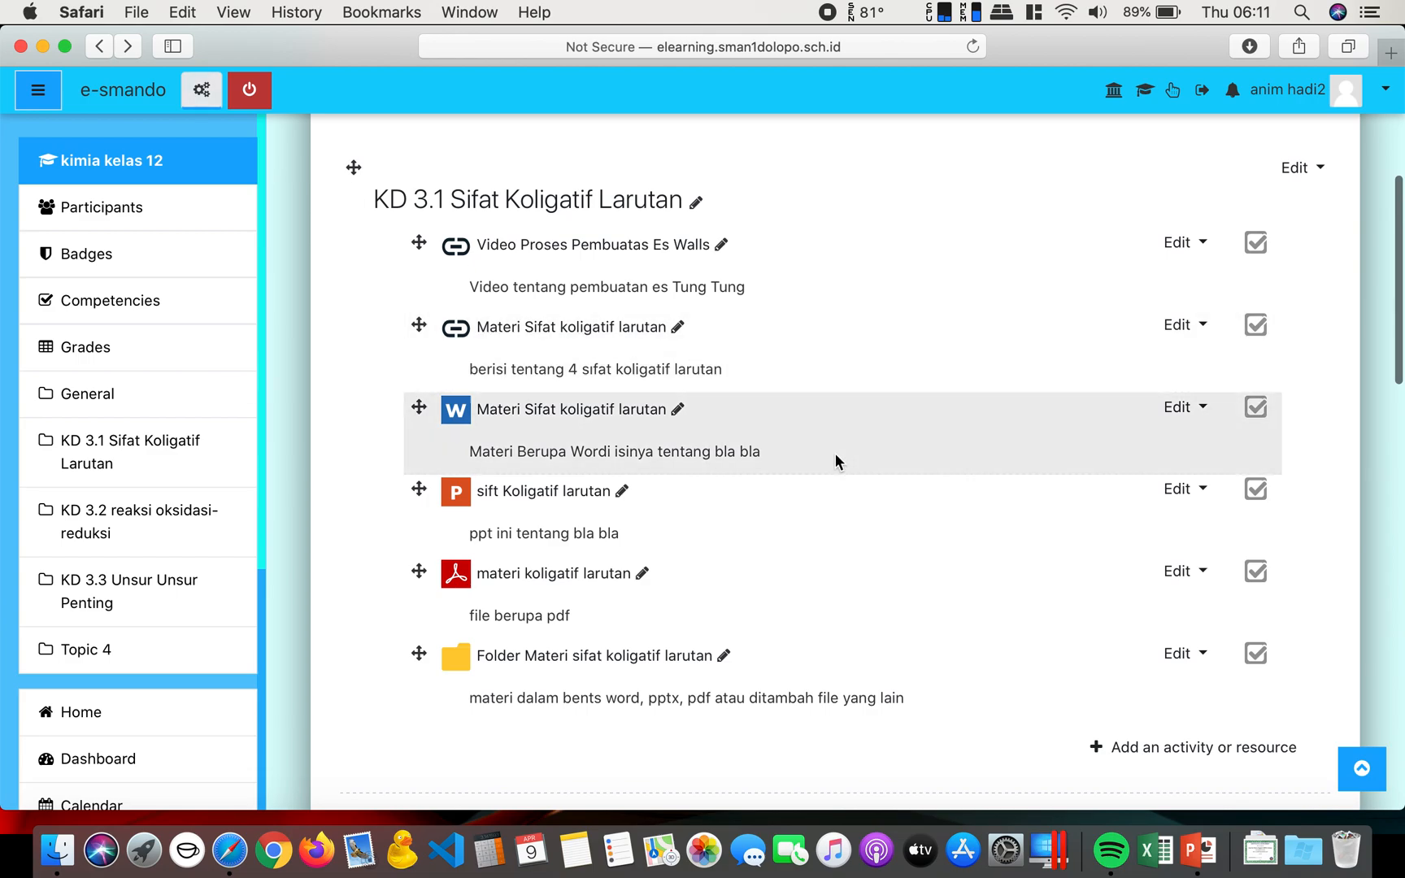
Step: Review the links, files and folder listed with their descriptions under the topic "KD 3.1 Sifat Koligatif Larutan"
{"action": "scroll", "coordinate": [835, 457], "scroll_direction": "down", "scroll_amount": 5}
{"action": "scroll", "coordinate": [835, 454], "scroll_direction": "up", "scroll_amount": 5}
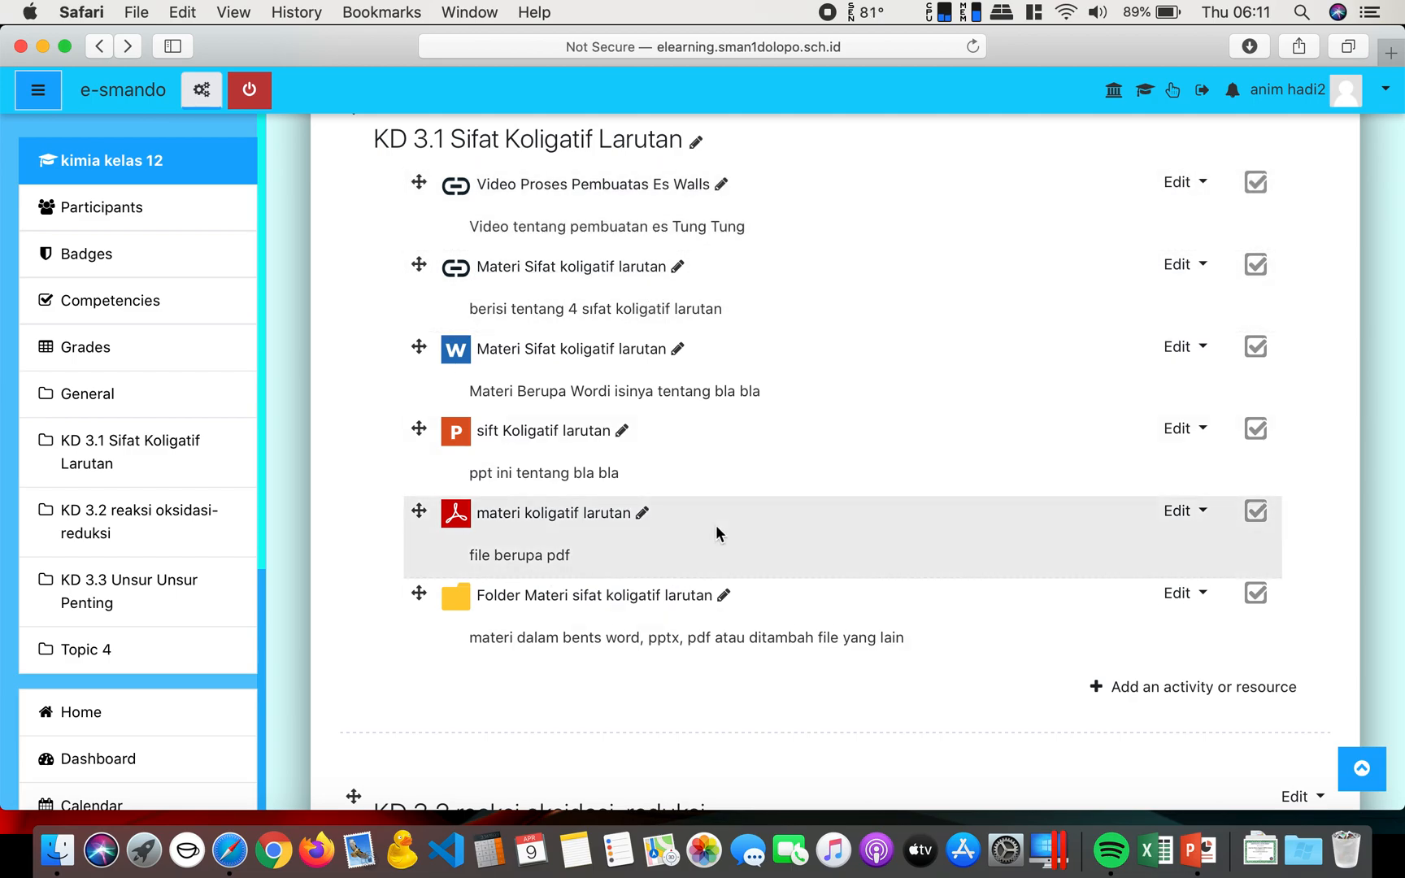
{"action": "scroll", "coordinate": [717, 529], "scroll_direction": "up", "scroll_amount": 2}
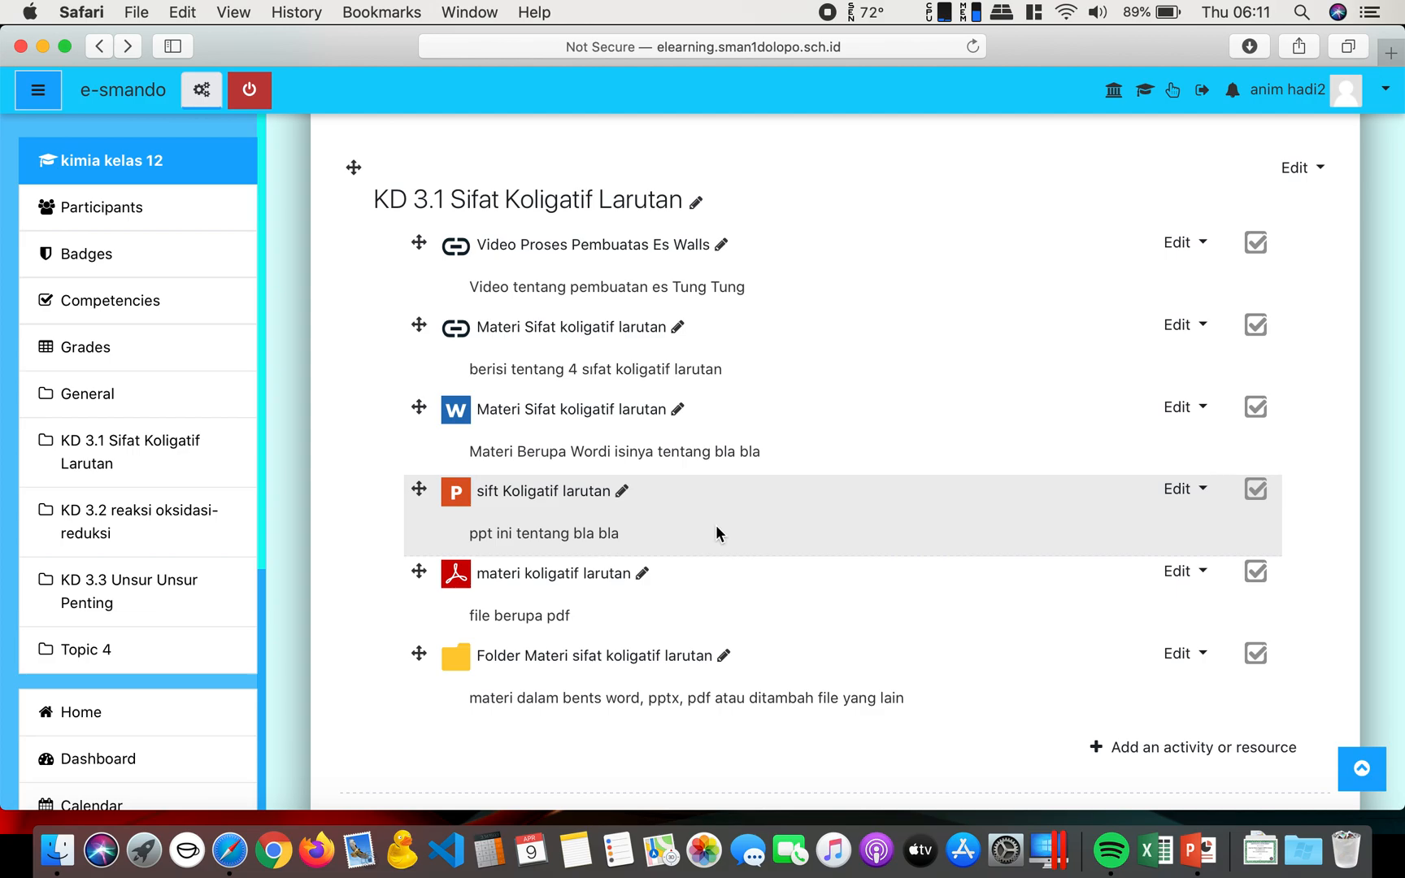
{"action": "scroll", "coordinate": [717, 533], "scroll_direction": "down", "scroll_amount": 1}
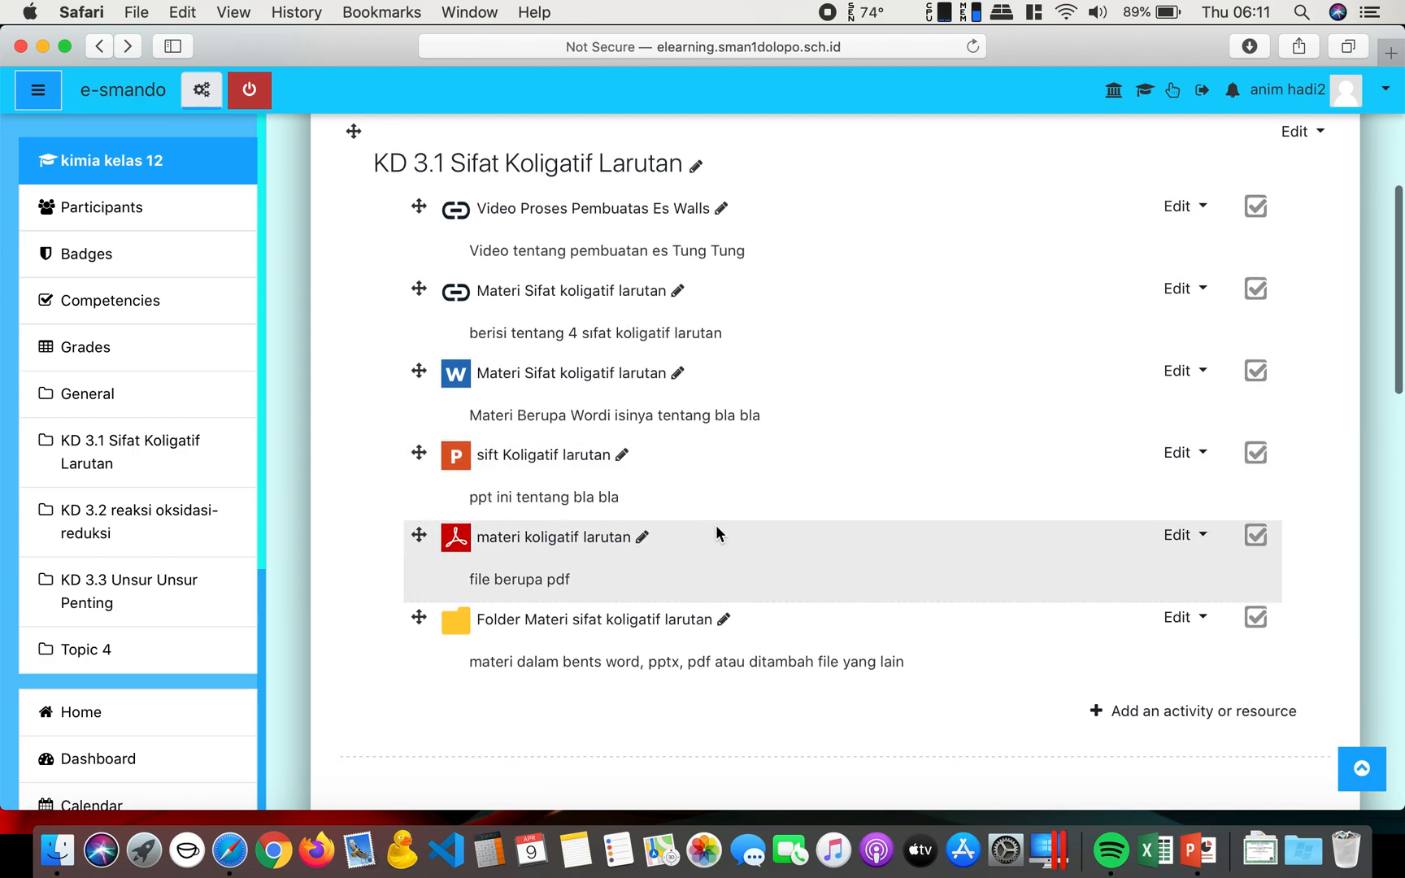
{"action": "scroll", "coordinate": [716, 533], "scroll_direction": "up", "scroll_amount": 1}
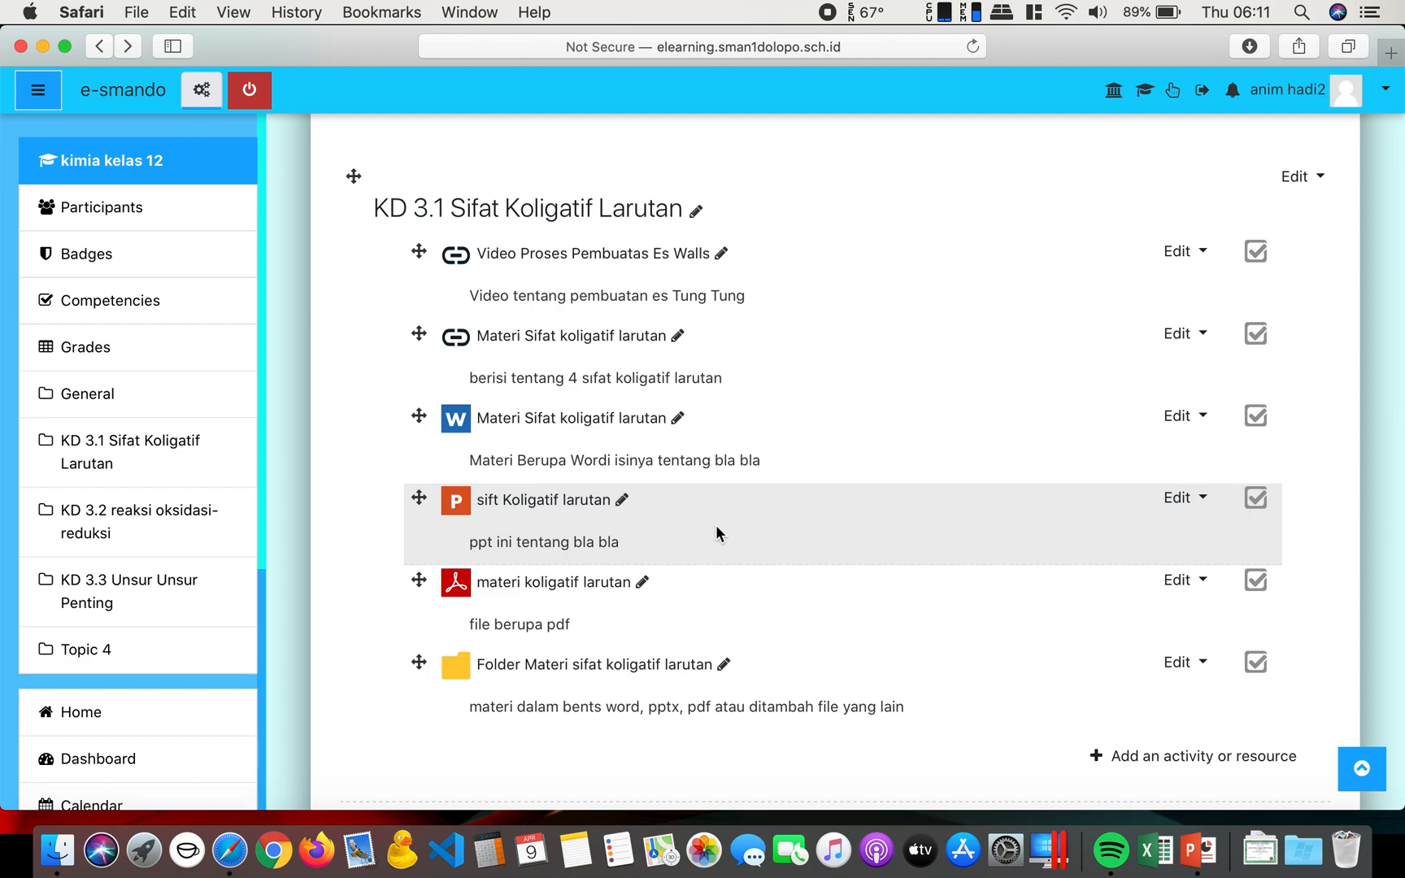
{"action": "scroll", "coordinate": [716, 526], "scroll_direction": "up", "scroll_amount": 5}
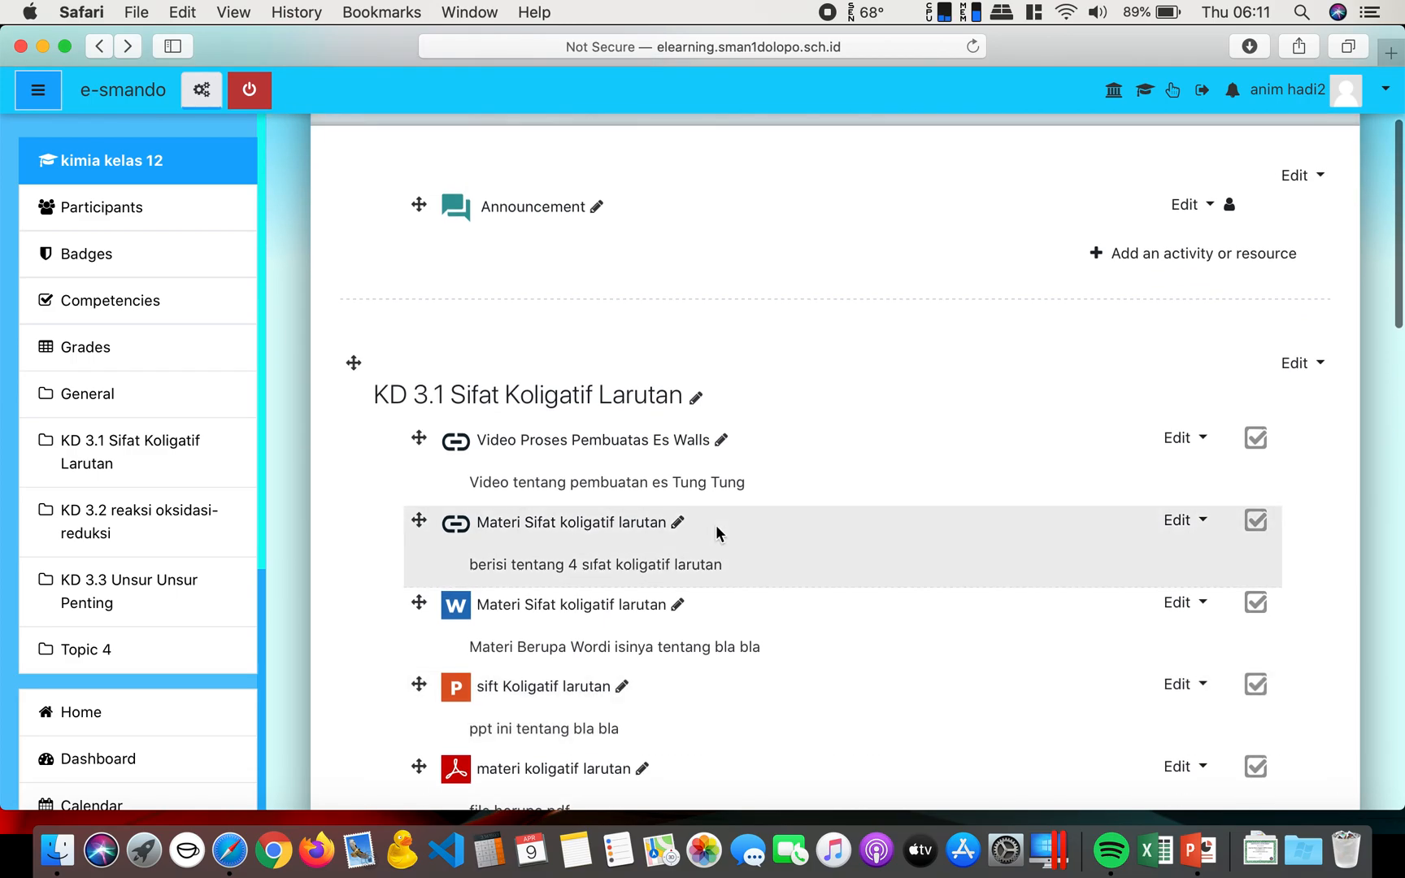
{"action": "scroll", "coordinate": [716, 527], "scroll_direction": "up", "scroll_amount": 4}
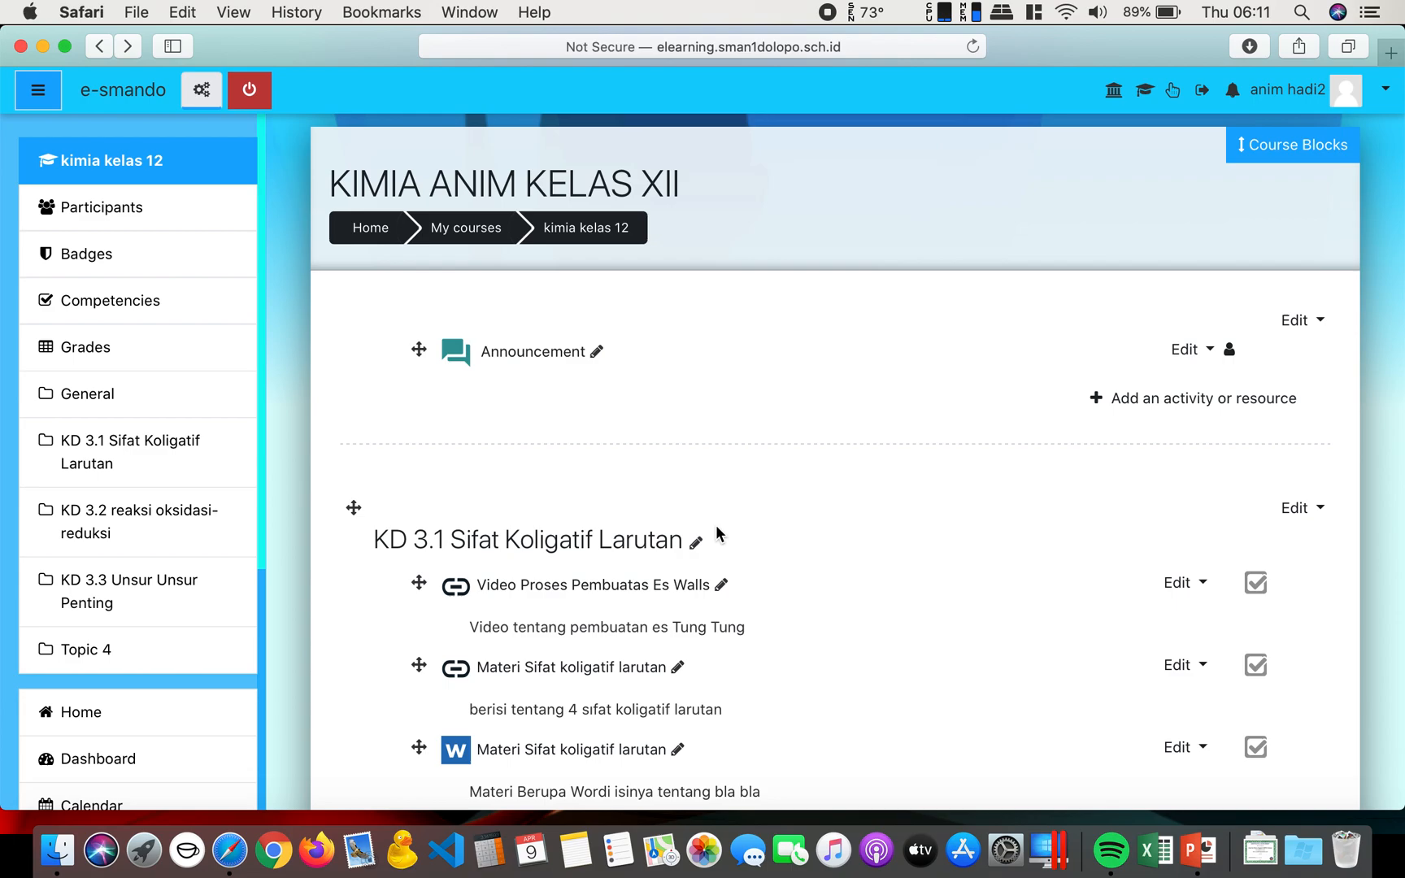
{"action": "scroll", "coordinate": [718, 533], "scroll_direction": "down", "scroll_amount": 10}
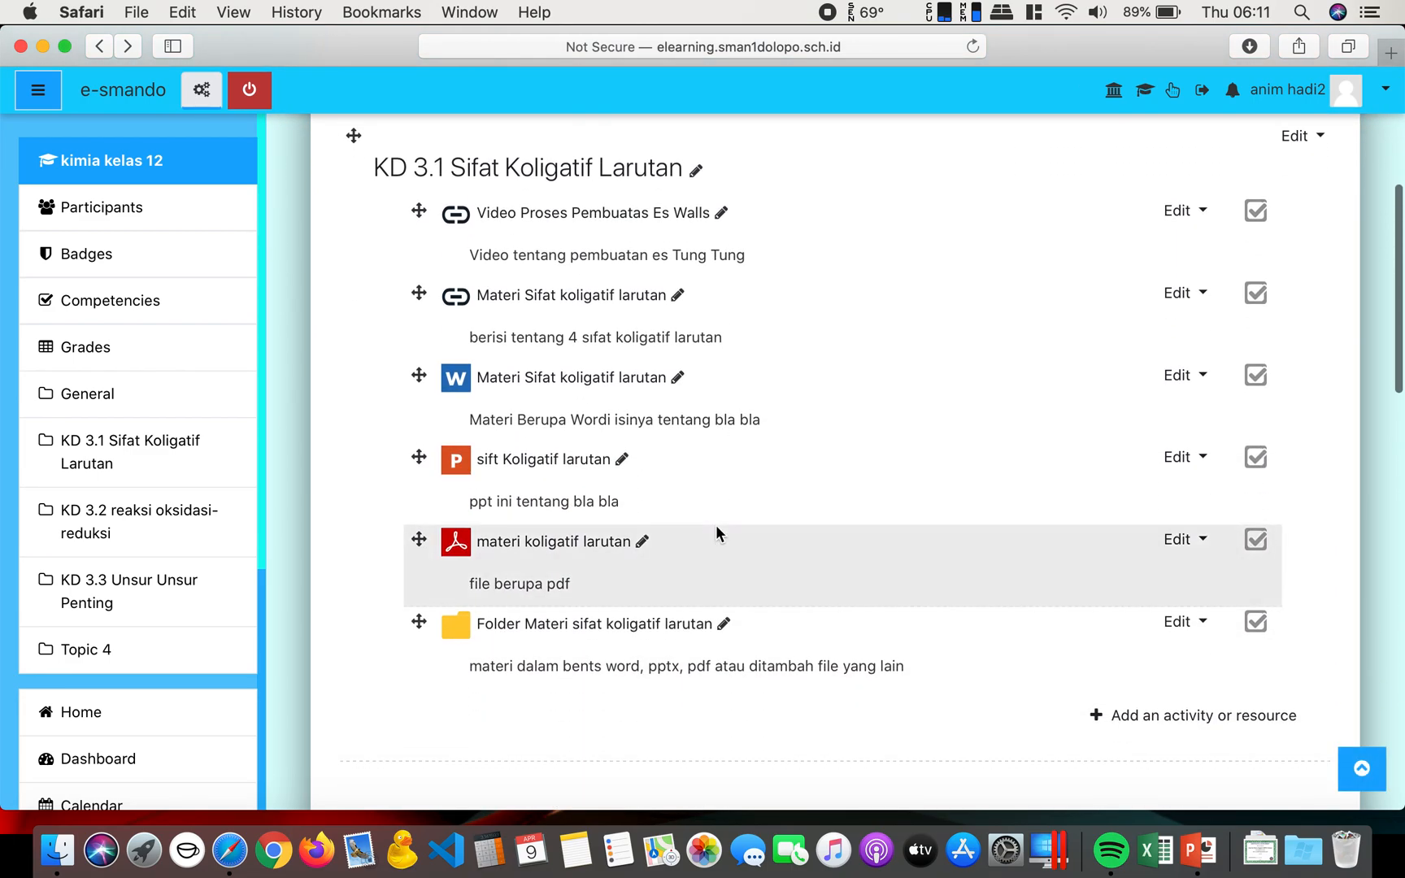
{"action": "scroll", "coordinate": [717, 533], "scroll_direction": "down", "scroll_amount": 3}
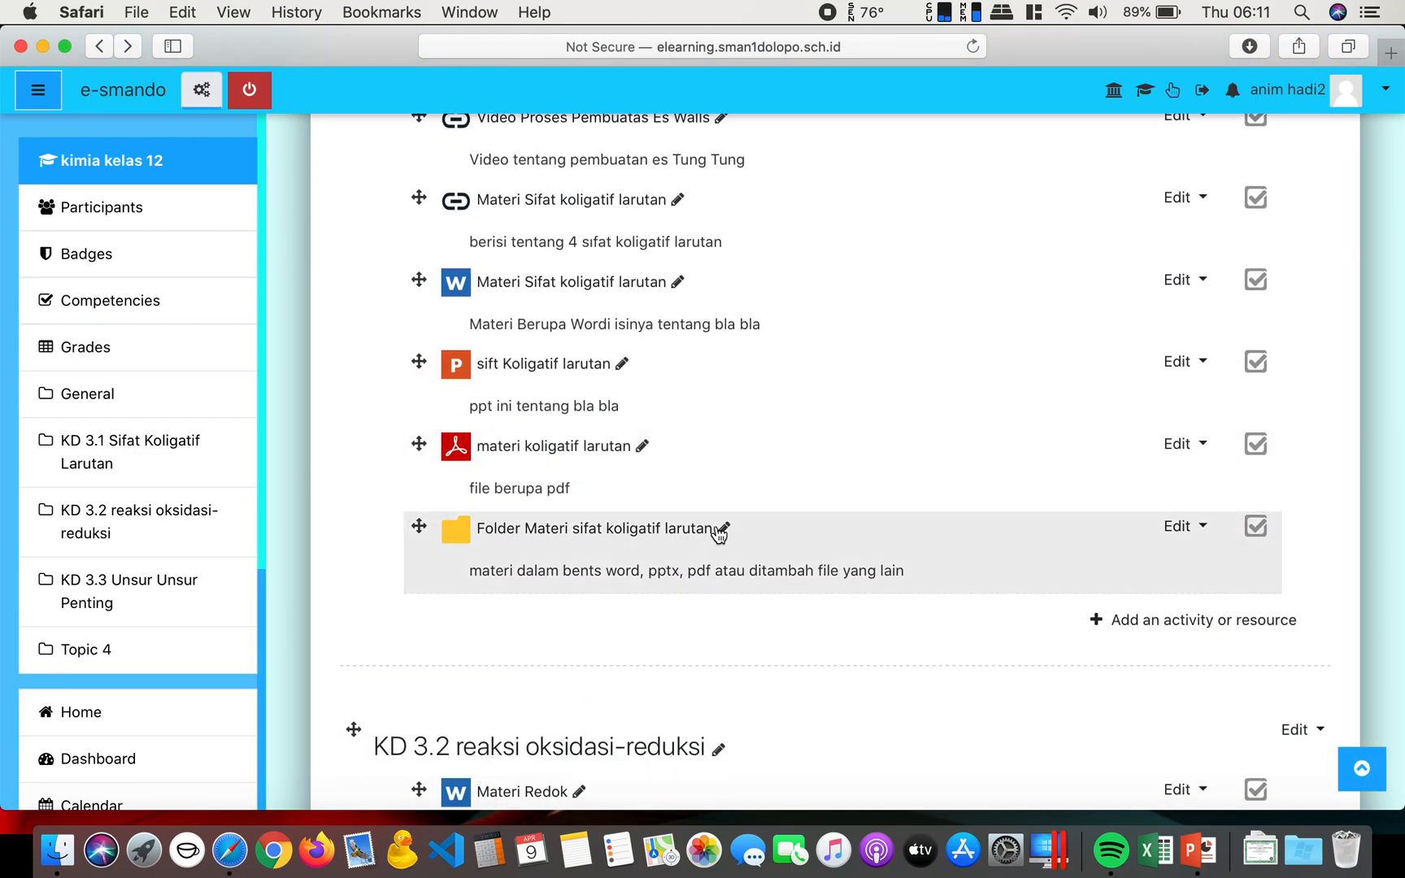